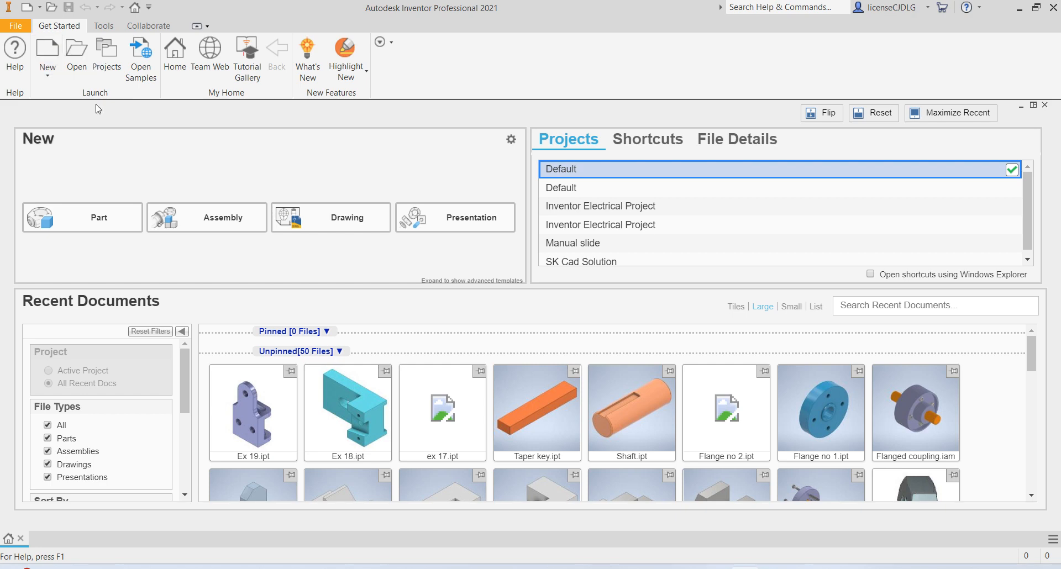
- Create a new part from the Standard (mm) template and start a 2D sketch on the horizontal XZ origin plane
{"action": "left_click", "coordinate": [49, 56]}
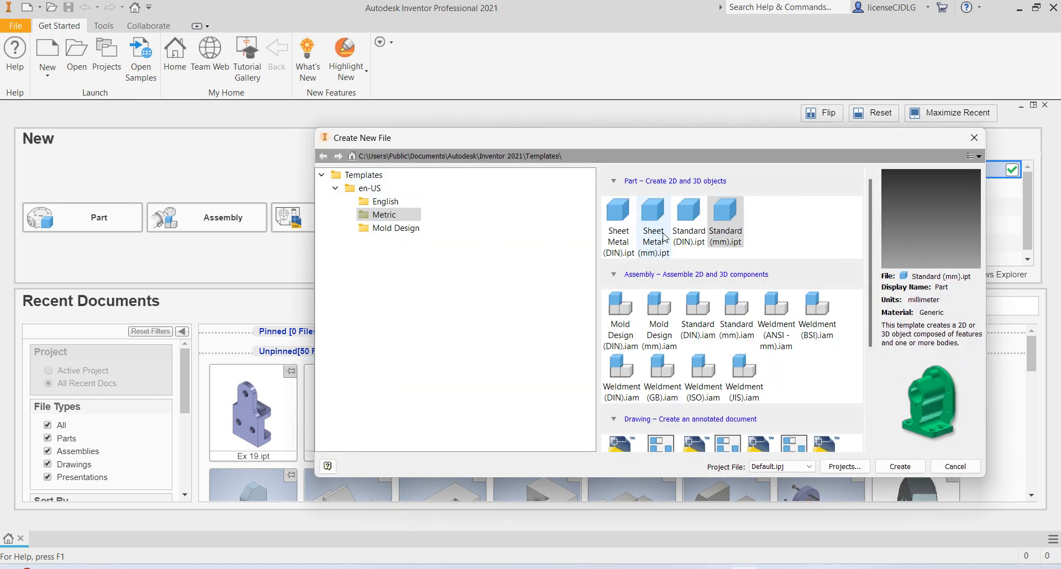
{"action": "left_click", "coordinate": [909, 467]}
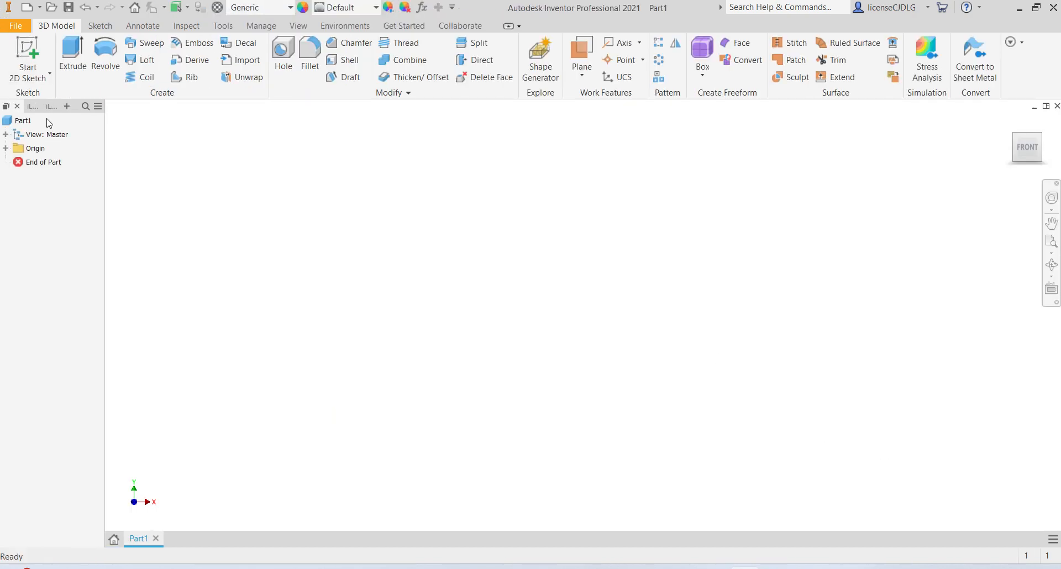
{"action": "left_click", "coordinate": [28, 56]}
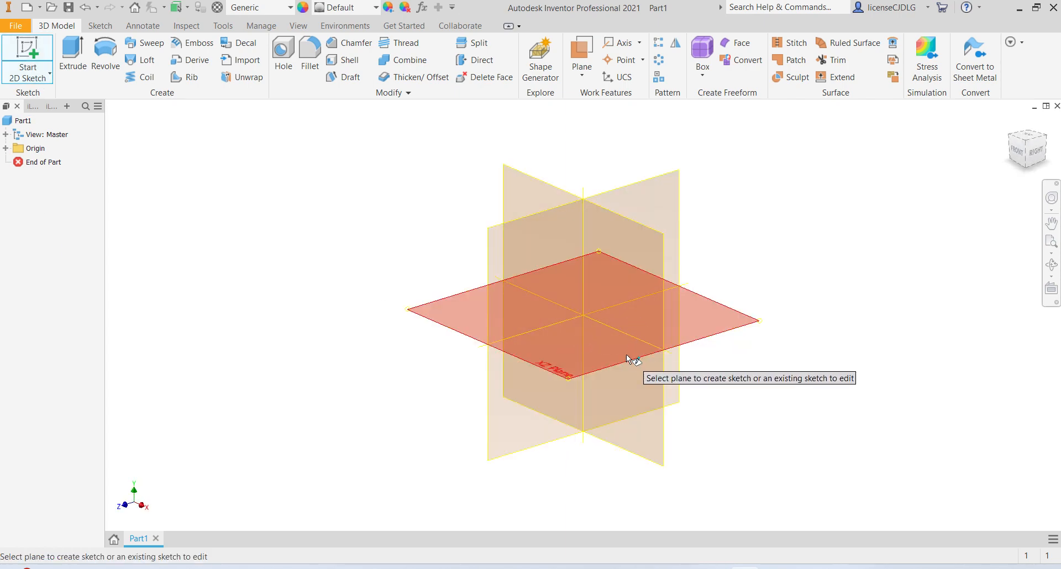
{"action": "left_click", "coordinate": [626, 356]}
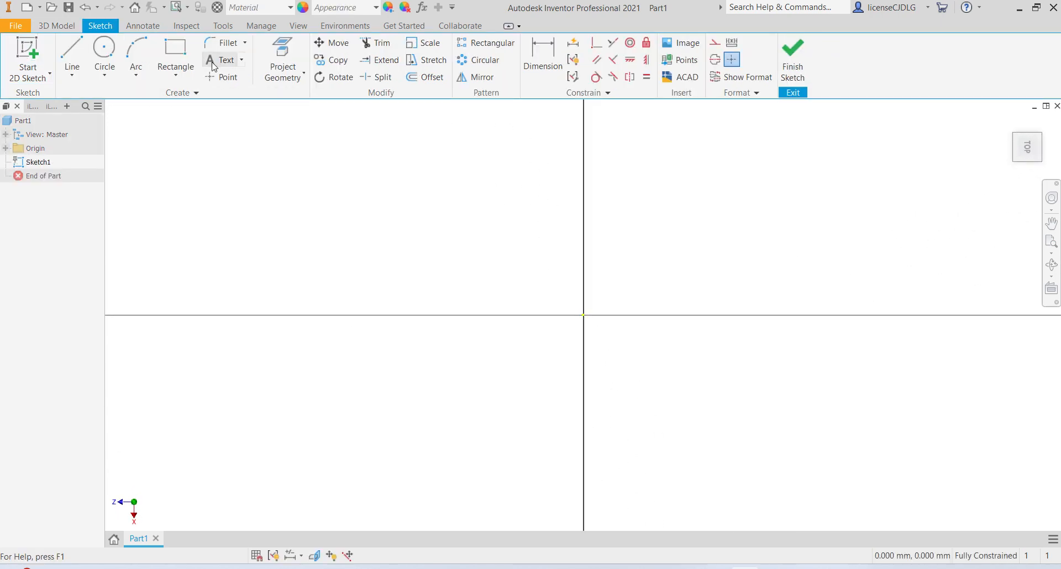
- Sketch a center-point rectangle at the origin, about 35 mm wide
{"action": "left_click", "coordinate": [180, 81]}
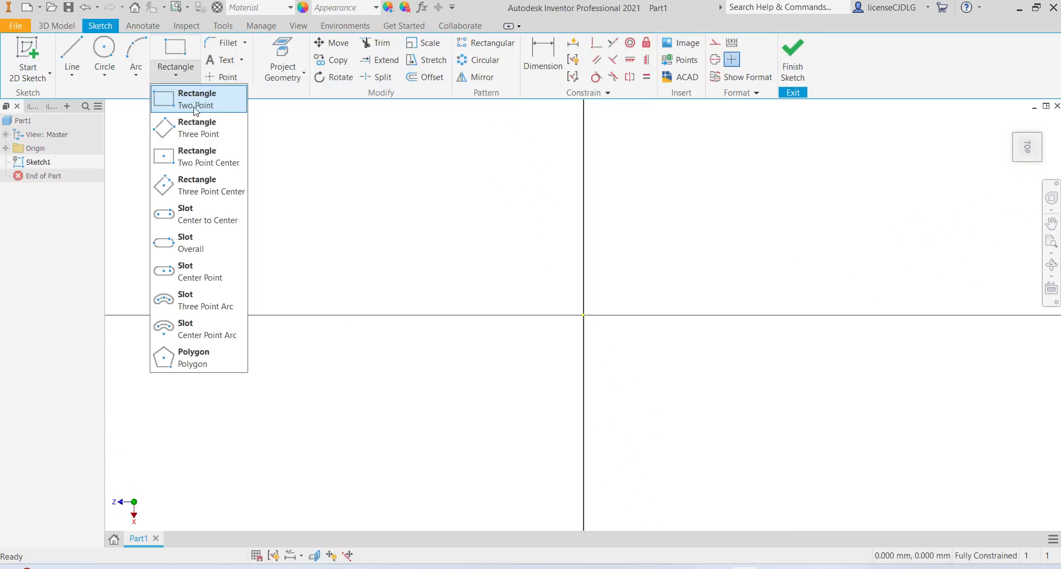
{"action": "left_click", "coordinate": [188, 151]}
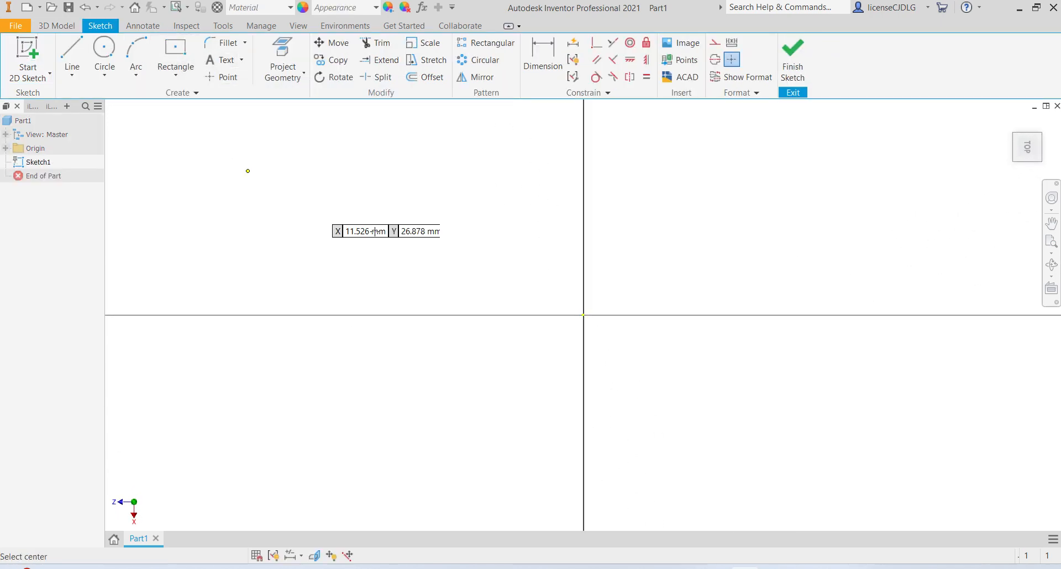
{"action": "left_click", "coordinate": [584, 315]}
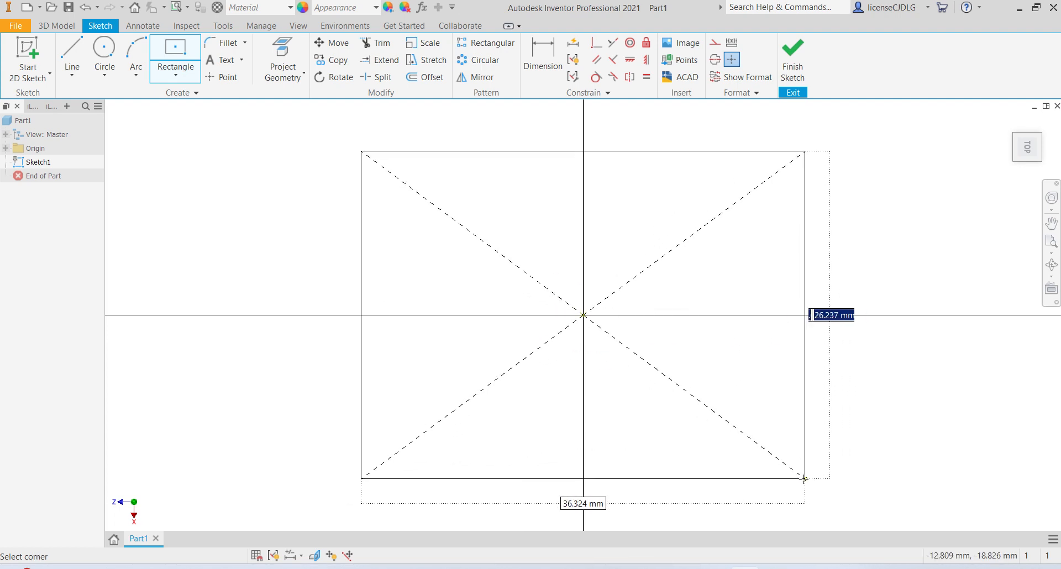
{"action": "left_click", "coordinate": [802, 480]}
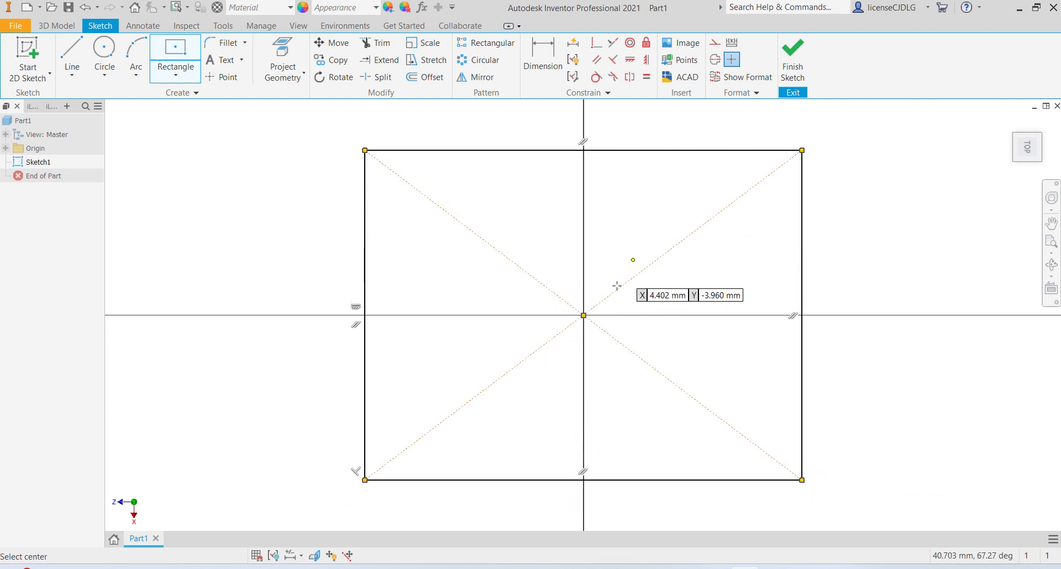
- Dimension the rectangle's horizontal edge and set its width to 100 mm
{"action": "left_click", "coordinate": [538, 58]}
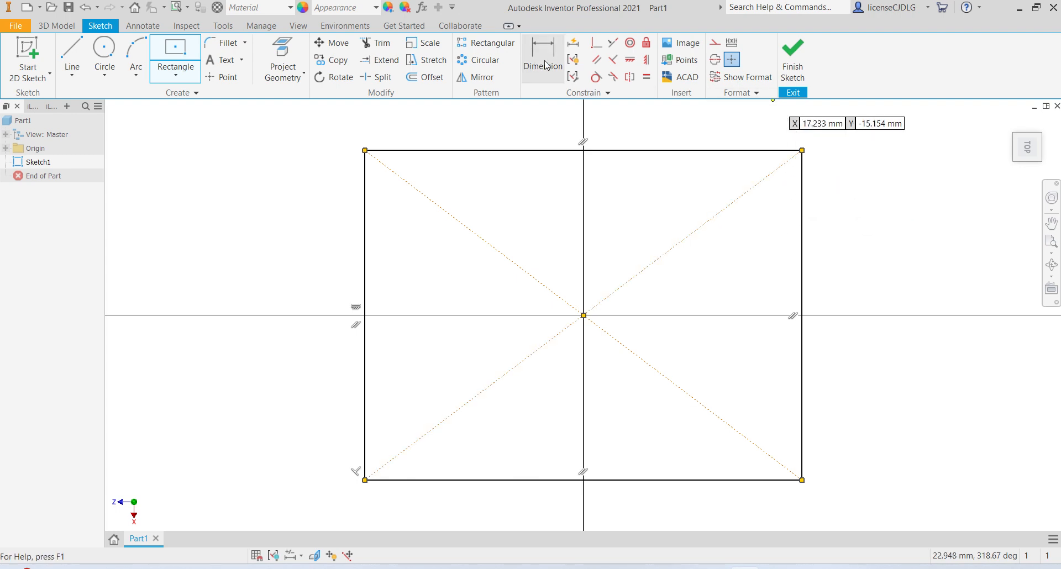
{"action": "left_click", "coordinate": [601, 479]}
{"action": "left_click", "coordinate": [596, 506]}
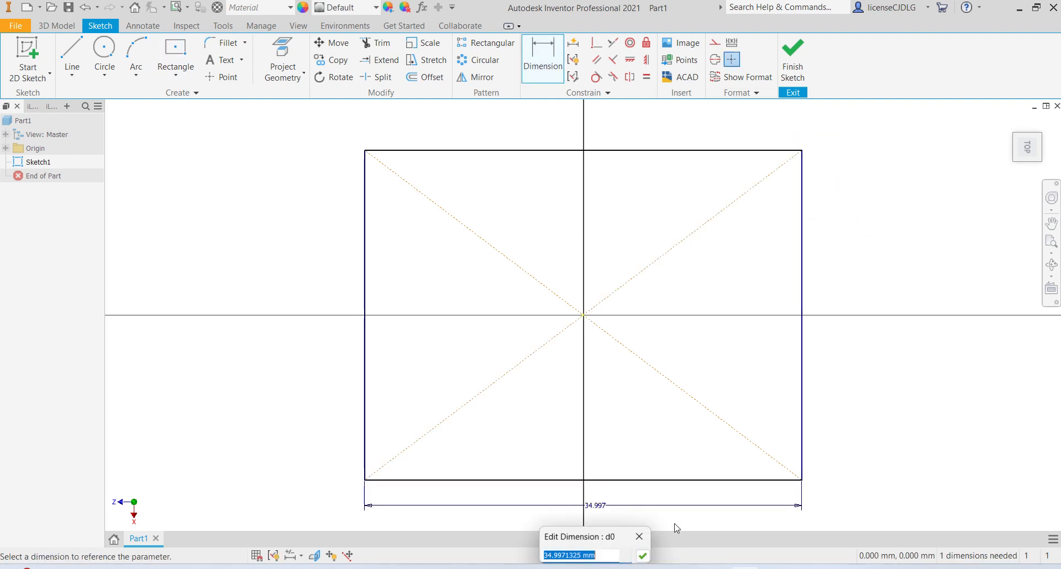
{"action": "type", "text": "15"}
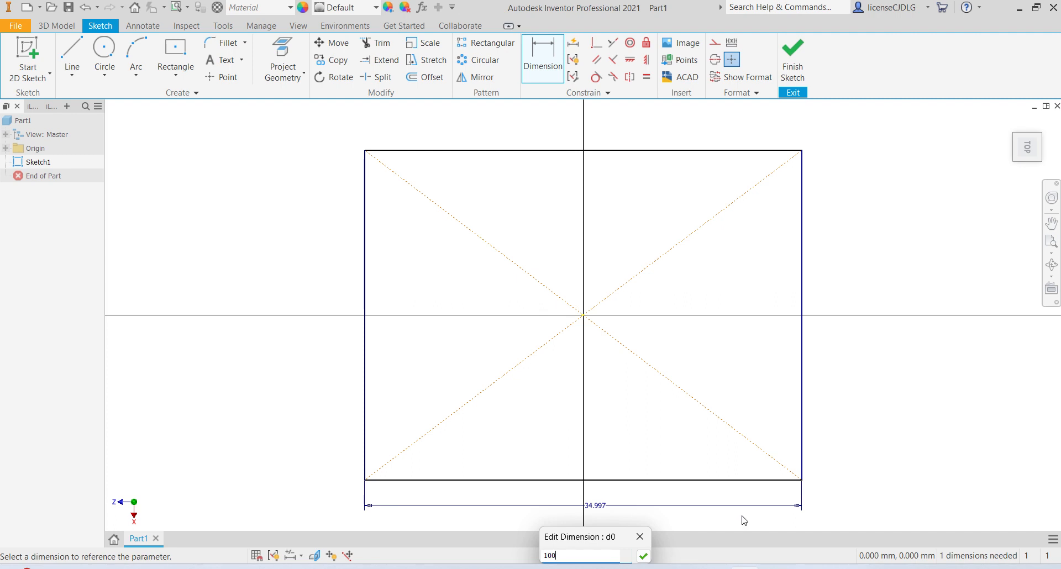
{"action": "key", "text": "Return"}
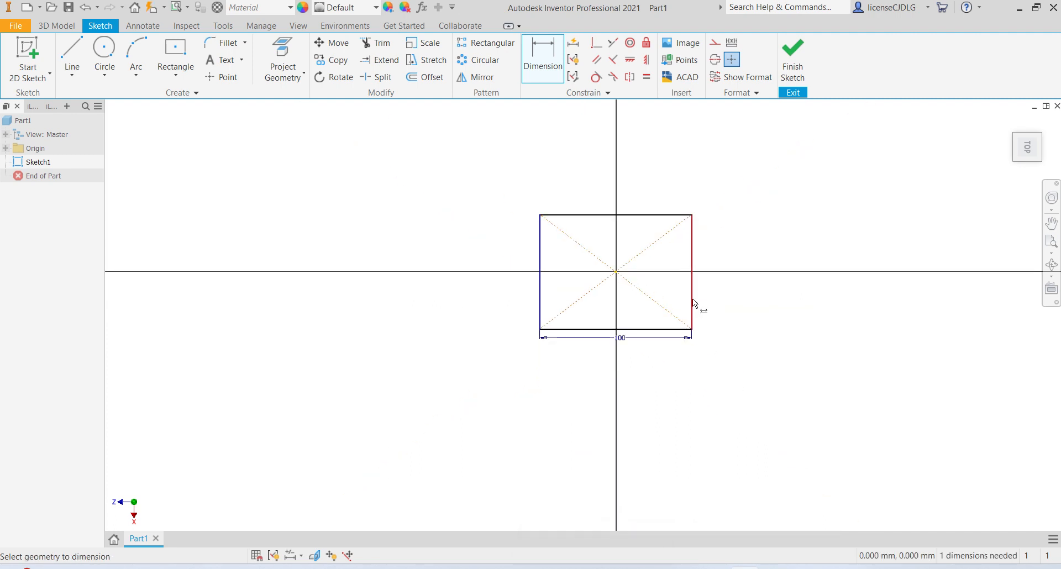
- Dimension the rectangle's vertical edge and set its height to 150 mm
{"action": "left_click", "coordinate": [692, 303]}
{"action": "left_click", "coordinate": [715, 298]}
{"action": "type", "text": "15"}
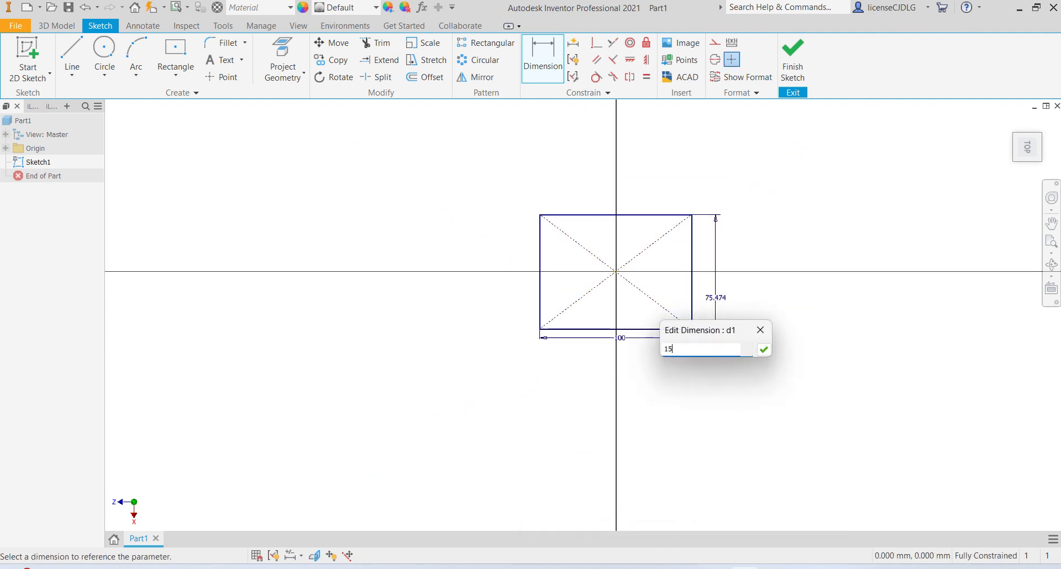
{"action": "type", "text": "0"}
{"action": "key", "text": "Return"}
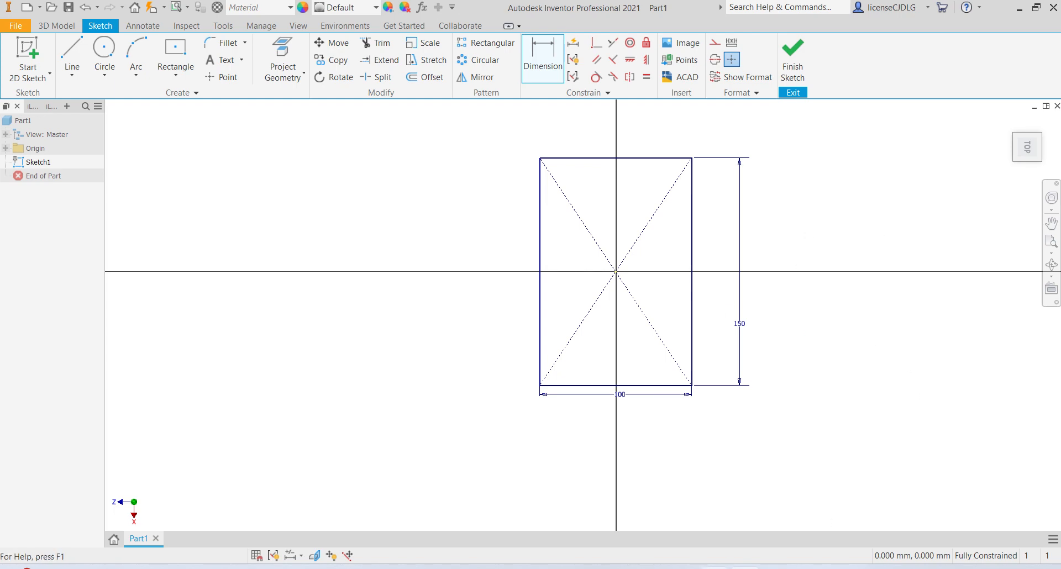
- Review the reference drawing of the bracket and finish the sketch
{"action": "left_click", "coordinate": [717, 568]}
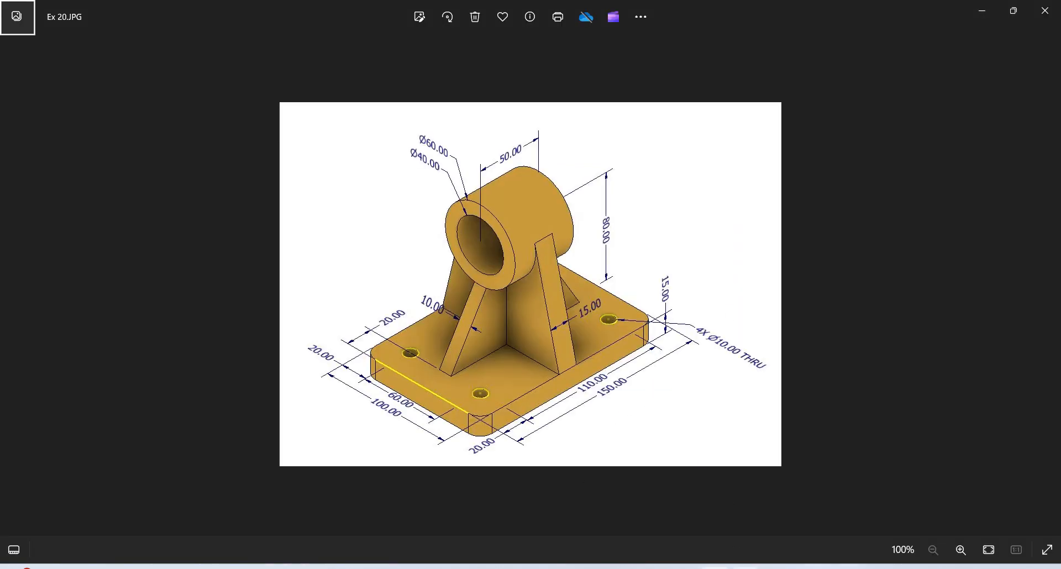
{"action": "left_click", "coordinate": [744, 567]}
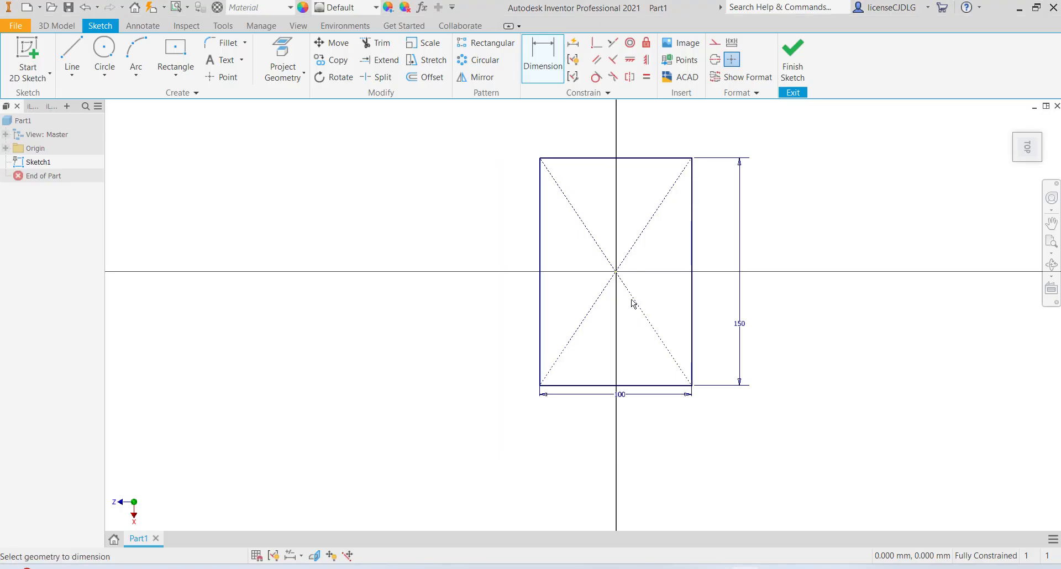
{"action": "left_click", "coordinate": [792, 61]}
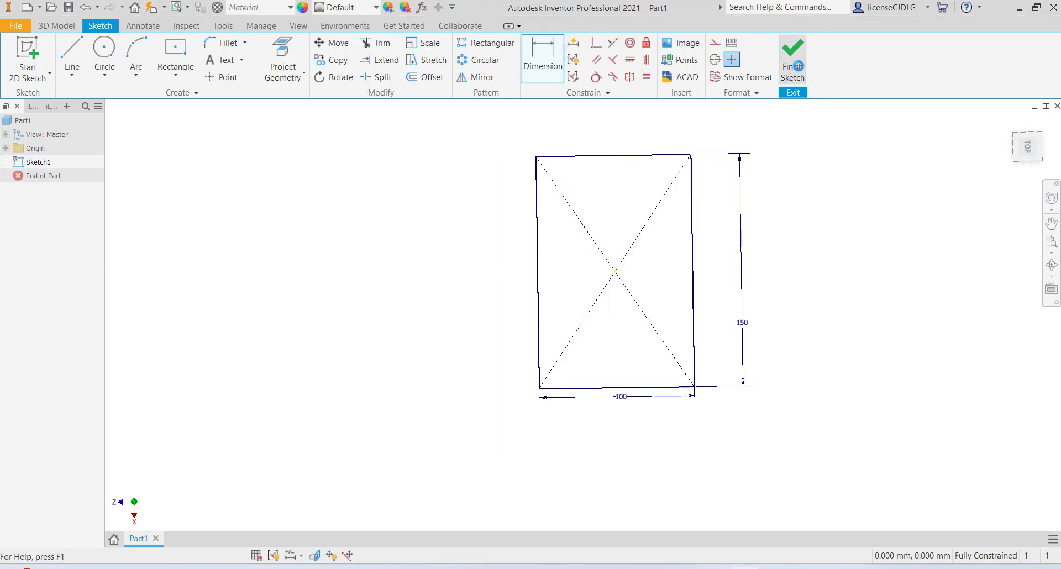
{"action": "scroll", "coordinate": [667, 277], "scroll_direction": "down", "scroll_amount": 4}
{"action": "scroll", "coordinate": [745, 298], "scroll_direction": "up", "scroll_amount": 3}
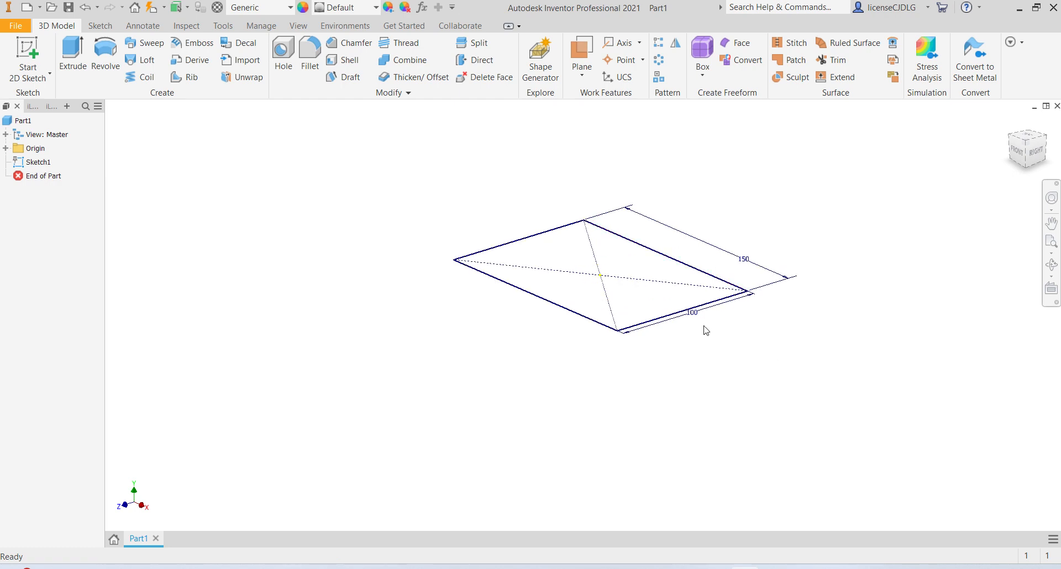
- Edit the rectangle's dimensions so its long edge is 150 mm and its short edge 100 mm
{"action": "double_click", "coordinate": [689, 315]}
{"action": "type", "text": "150"}
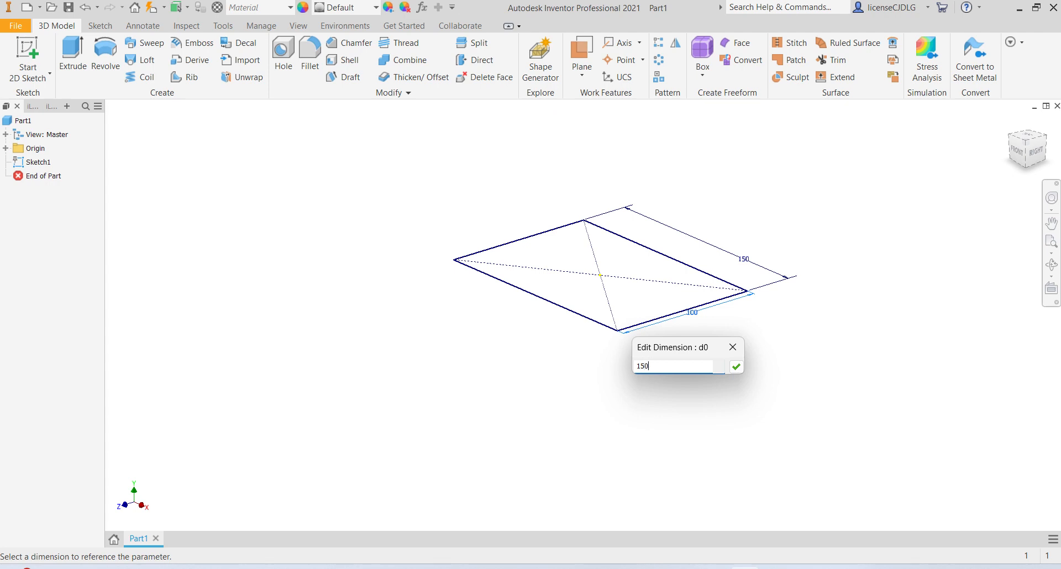
{"action": "key", "text": "Return"}
{"action": "double_click", "coordinate": [784, 258]}
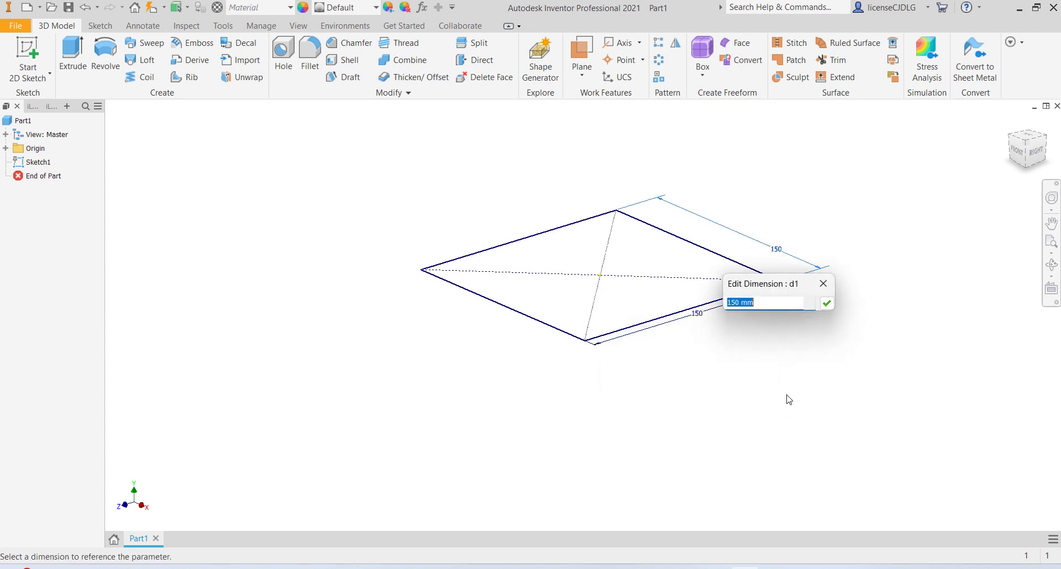
{"action": "type", "text": "100"}
{"action": "key", "text": "Return"}
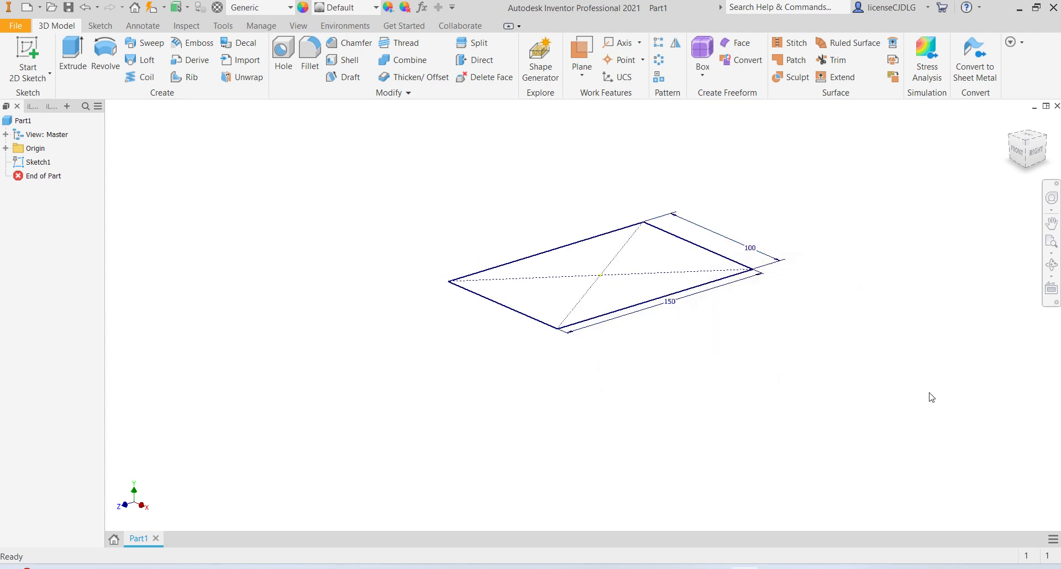
- Extrude the rectangle profile 15 mm to form the base plate
{"action": "left_click", "coordinate": [1031, 145]}
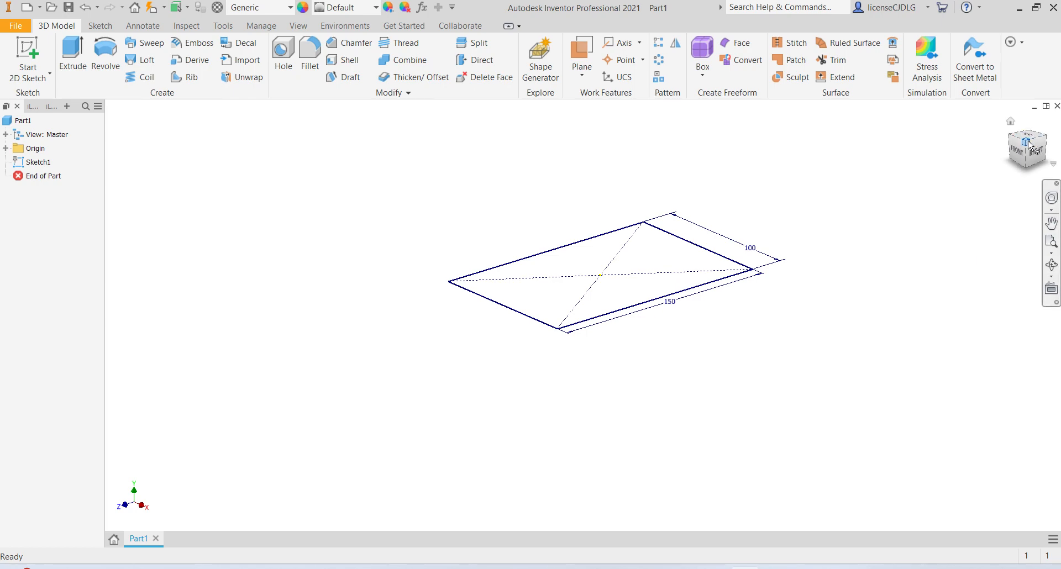
{"action": "left_click", "coordinate": [74, 59]}
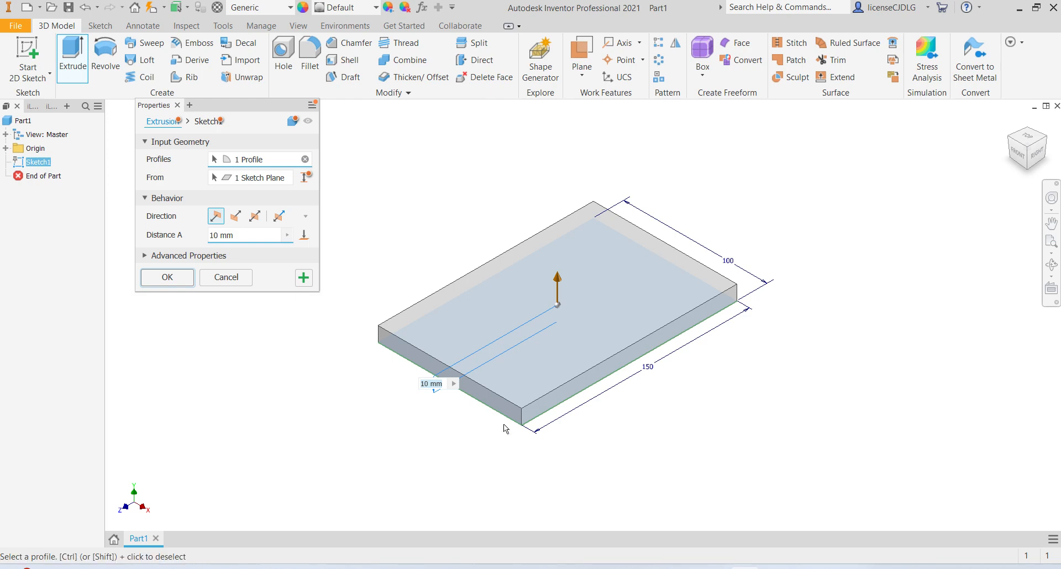
{"action": "left_click", "coordinate": [244, 238]}
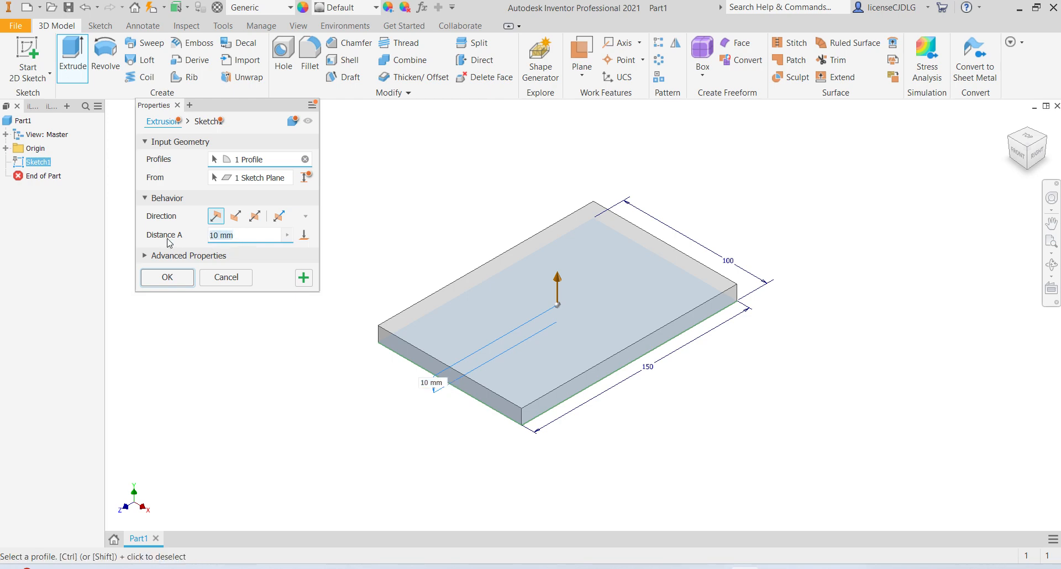
{"action": "type", "text": "15"}
{"action": "key", "text": "Return"}
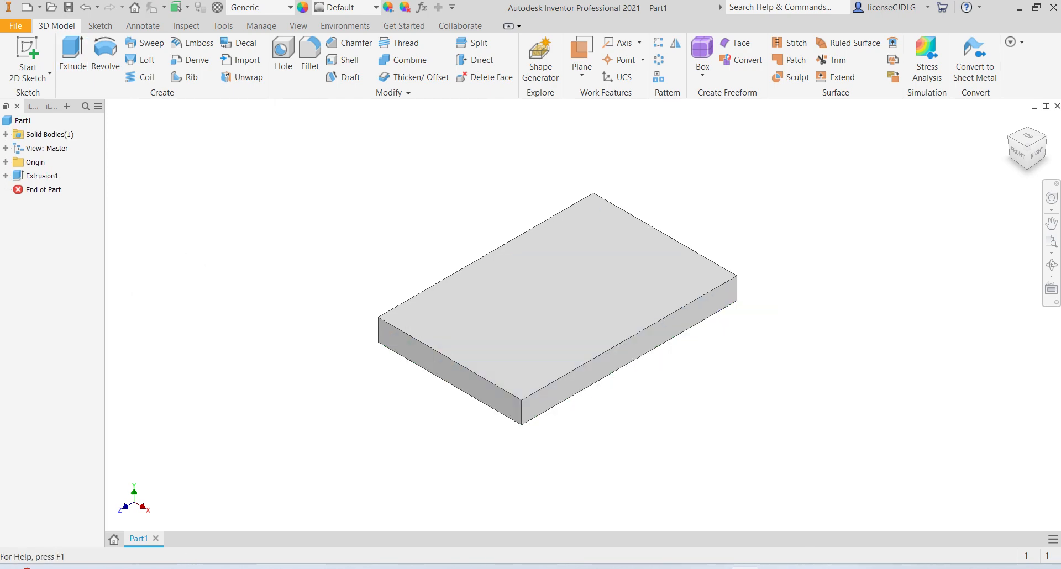
- Examine the reference drawing of the bracket for the upright boss dimensions
{"action": "key", "text": "alt+Tab"}
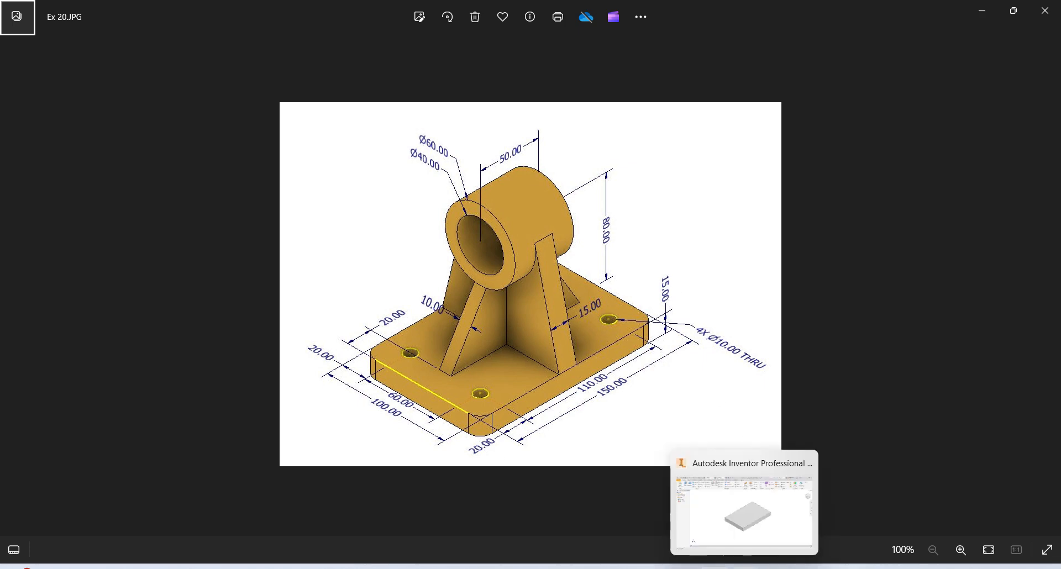
{"action": "left_click", "coordinate": [744, 568]}
{"action": "key", "text": "alt+Tab"}
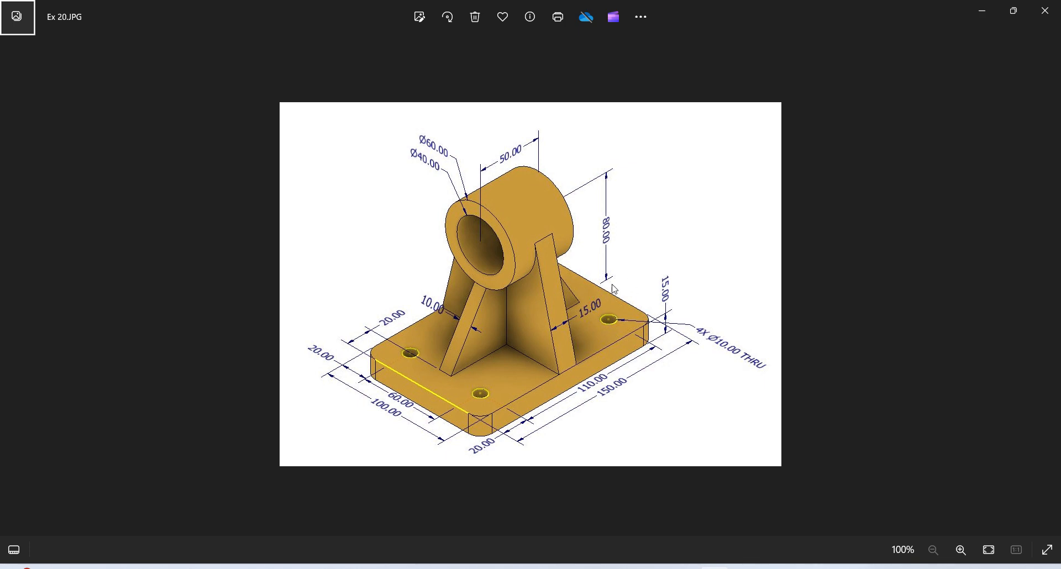
{"action": "left_click", "coordinate": [744, 568]}
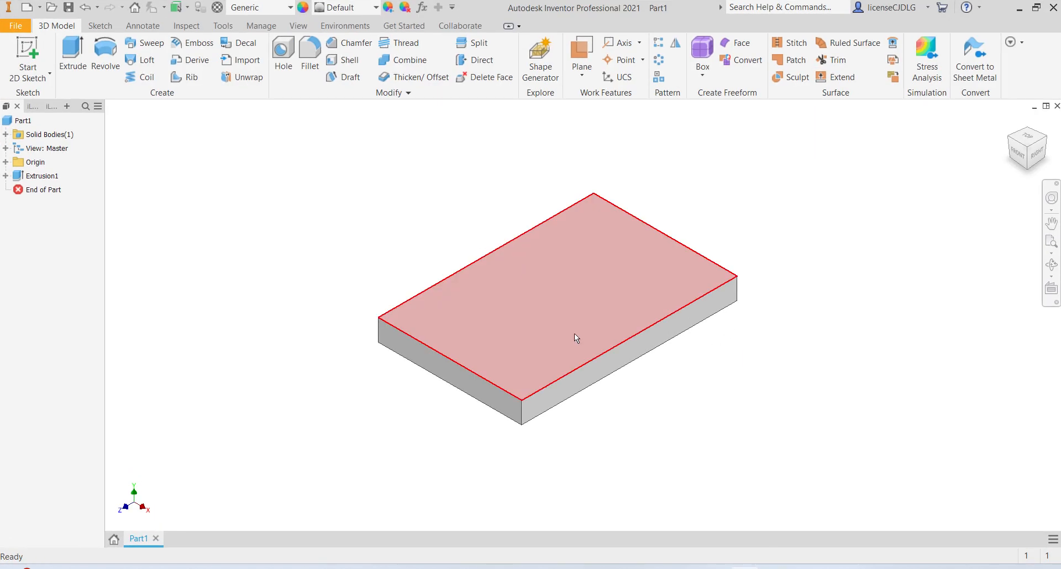
- Start a new 2D sketch on the origin XY plane
{"action": "left_click", "coordinate": [5, 162]}
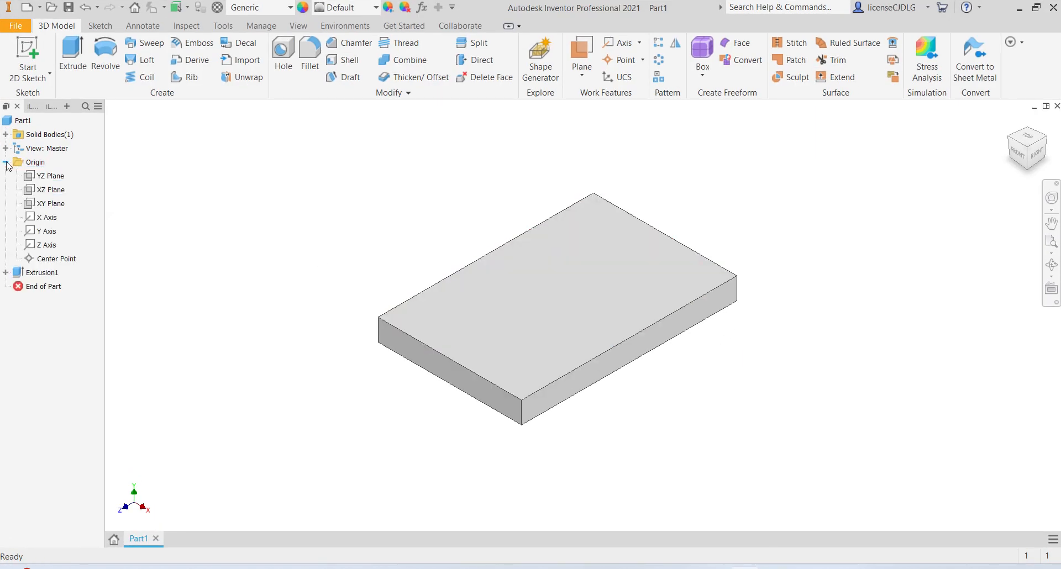
{"action": "left_click", "coordinate": [64, 206]}
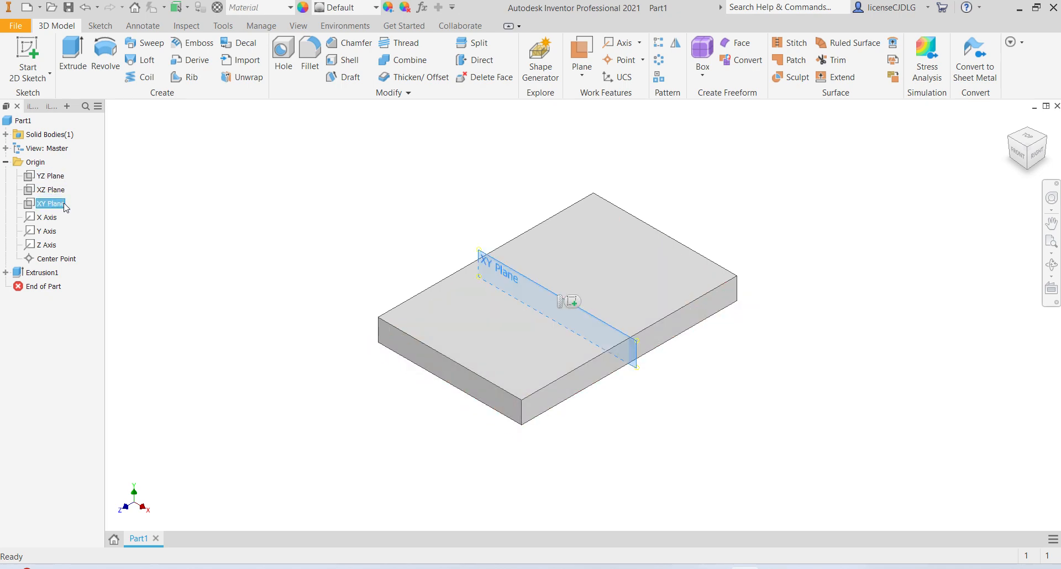
{"action": "left_click", "coordinate": [571, 301]}
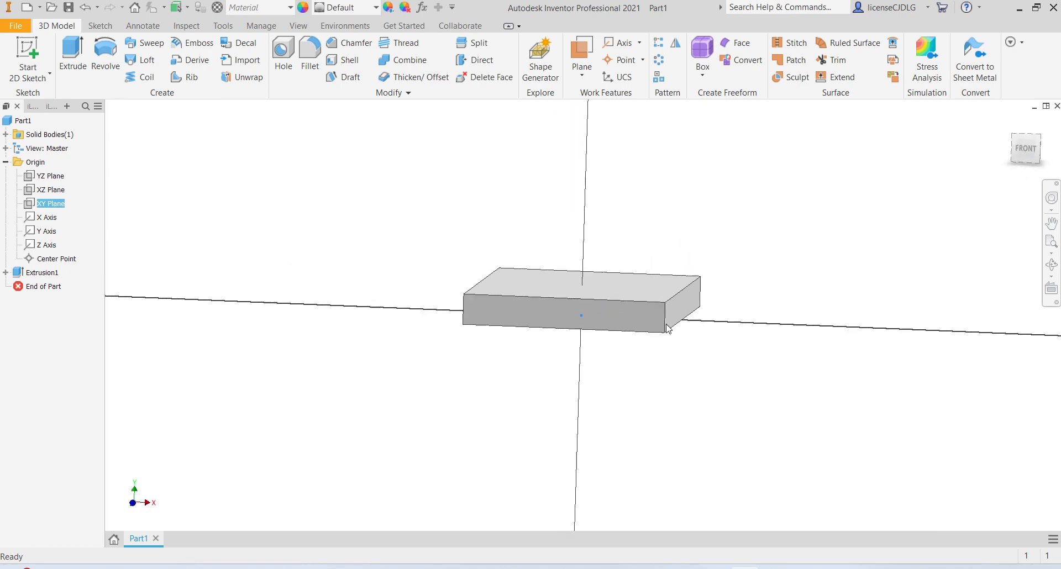
- Sketch two concentric circles of 60 mm and 40 mm diameter centred on the vertical axis above the base plate
{"action": "scroll", "coordinate": [612, 180], "scroll_direction": "down", "scroll_amount": 4}
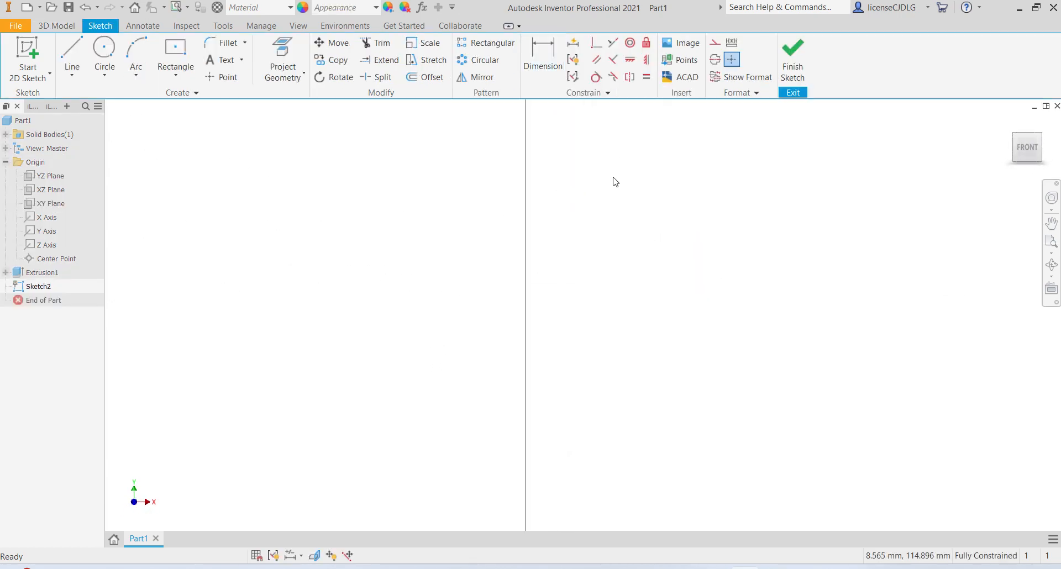
{"action": "scroll", "coordinate": [610, 180], "scroll_direction": "up", "scroll_amount": 5}
{"action": "scroll", "coordinate": [610, 180], "scroll_direction": "down", "scroll_amount": 4}
{"action": "scroll", "coordinate": [610, 180], "scroll_direction": "up", "scroll_amount": 3}
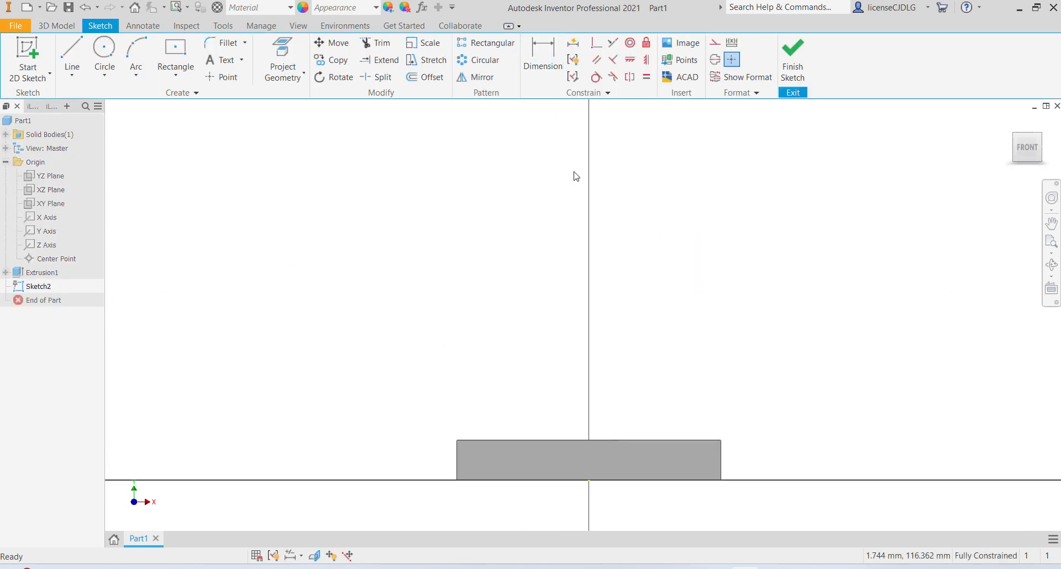
{"action": "left_click", "coordinate": [104, 52]}
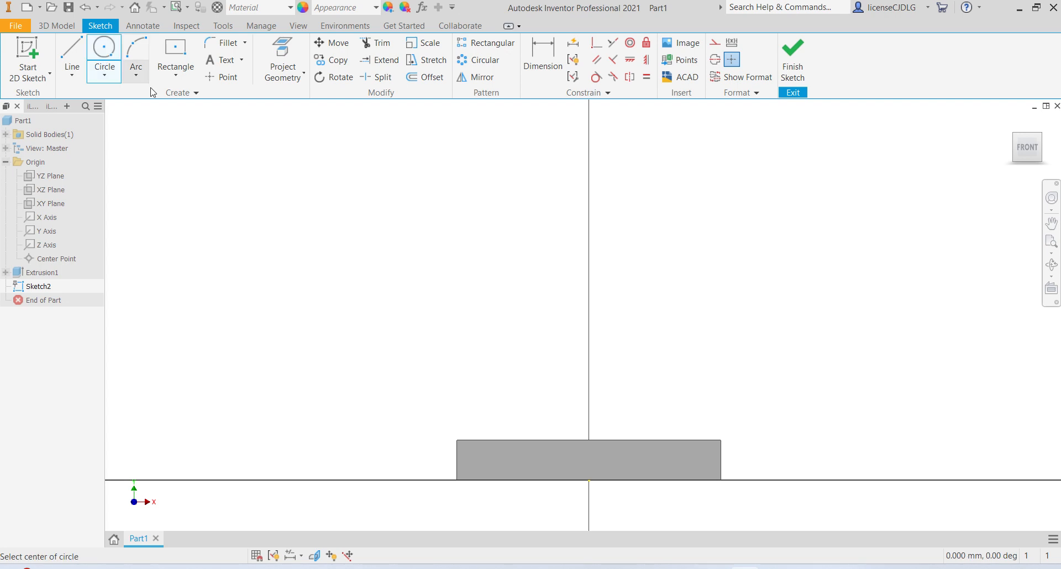
{"action": "left_click", "coordinate": [589, 205]}
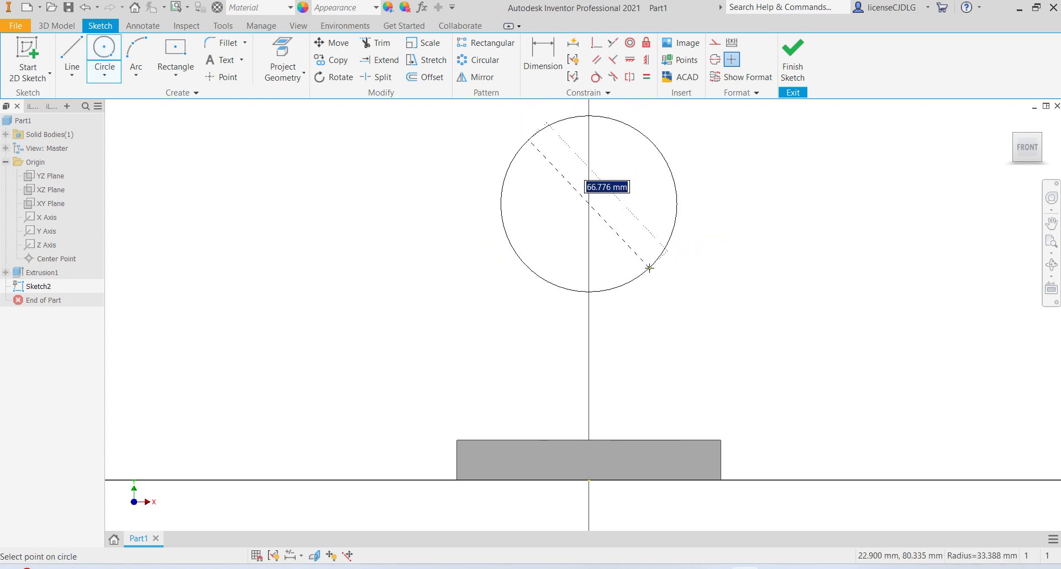
{"action": "type", "text": "60"}
{"action": "key", "text": "Return"}
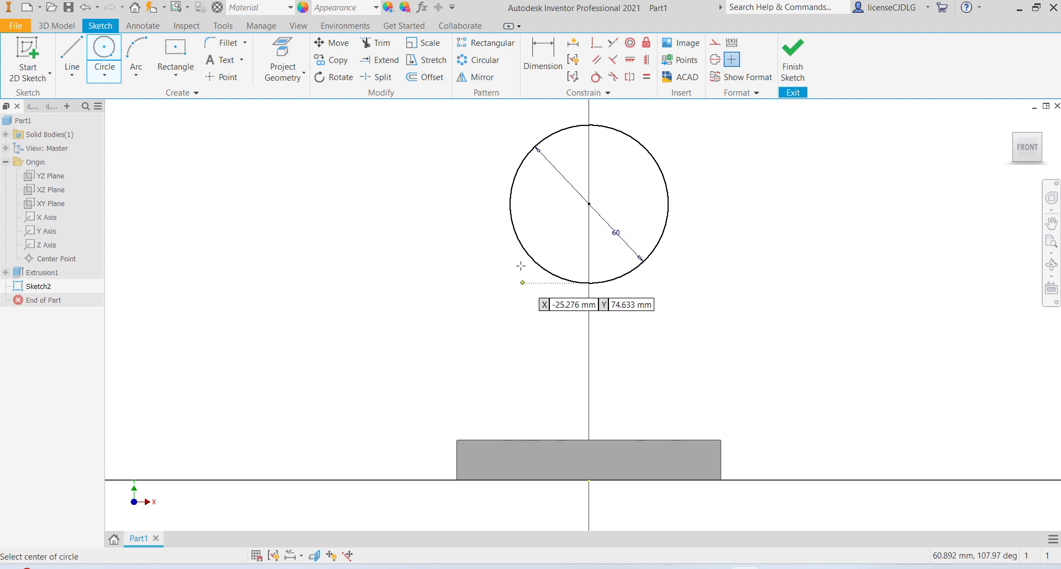
{"action": "left_click", "coordinate": [589, 204]}
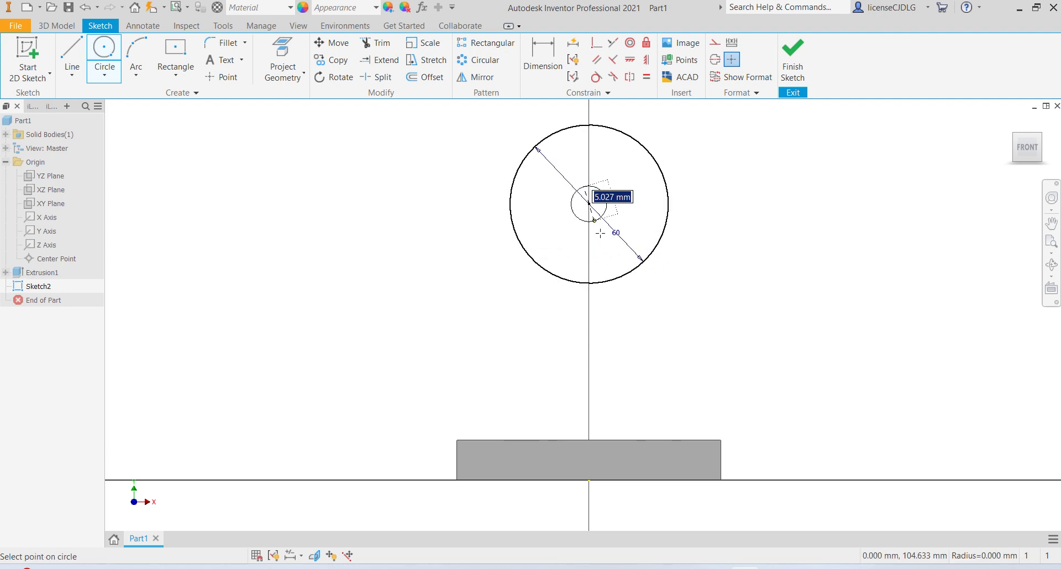
{"action": "type", "text": "40"}
{"action": "key", "text": "Return"}
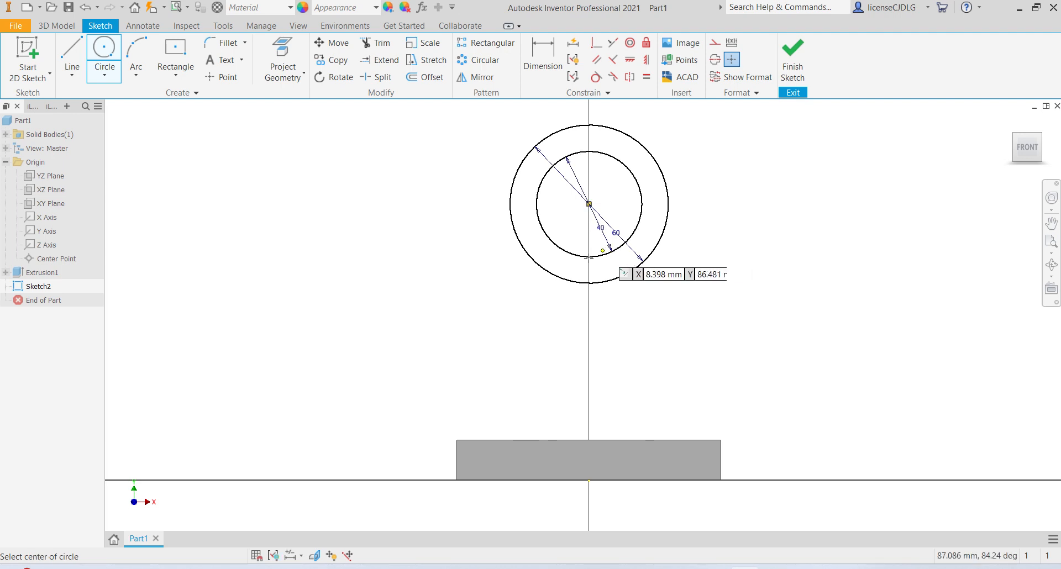
- Dimension the circles' centre 80 mm above the base plate's top edge
{"action": "left_click", "coordinate": [545, 62]}
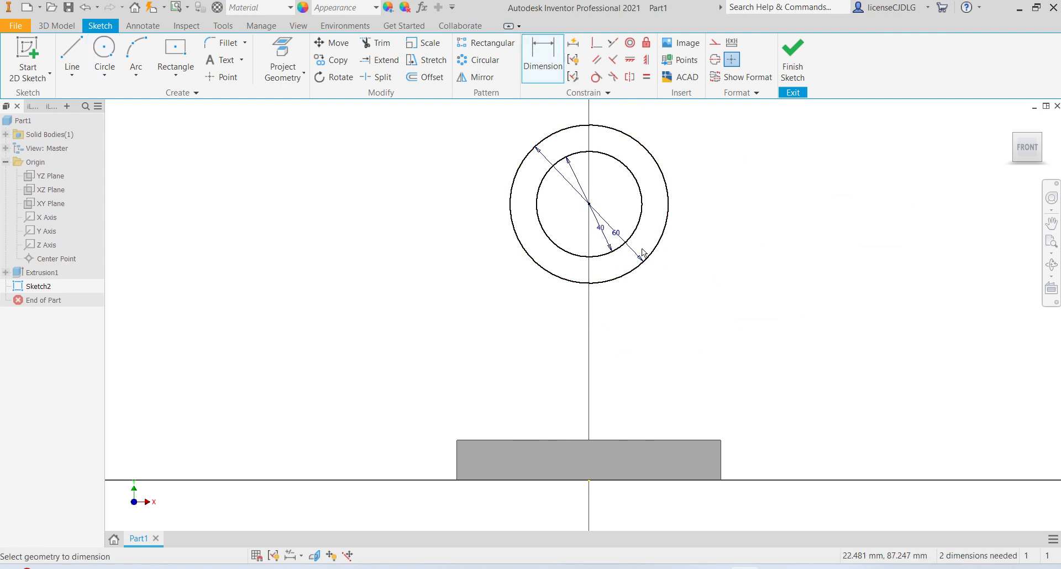
{"action": "left_click", "coordinate": [635, 439]}
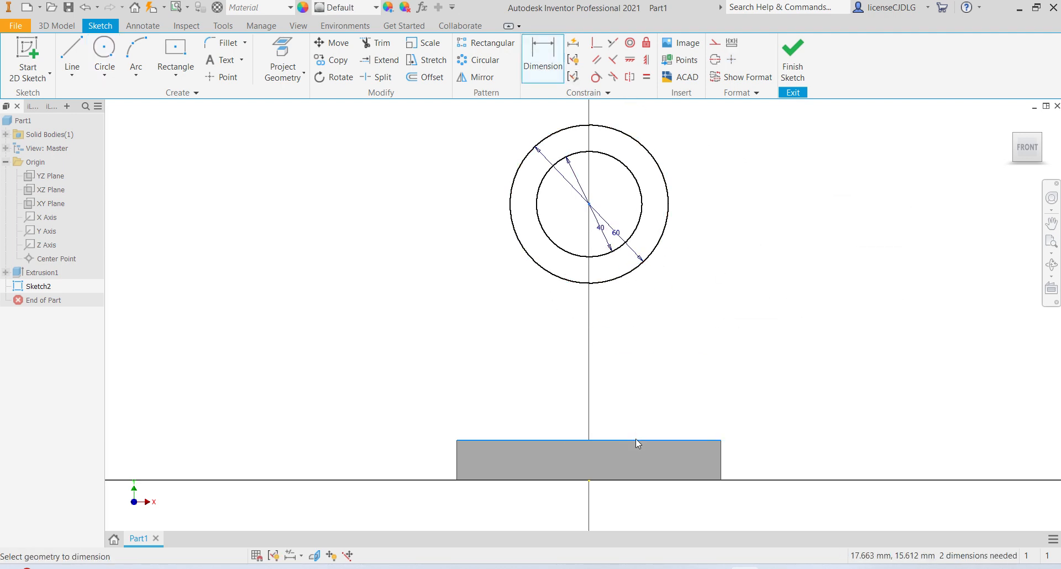
{"action": "left_click", "coordinate": [589, 204]}
{"action": "left_click", "coordinate": [758, 381]}
{"action": "type", "text": "80"}
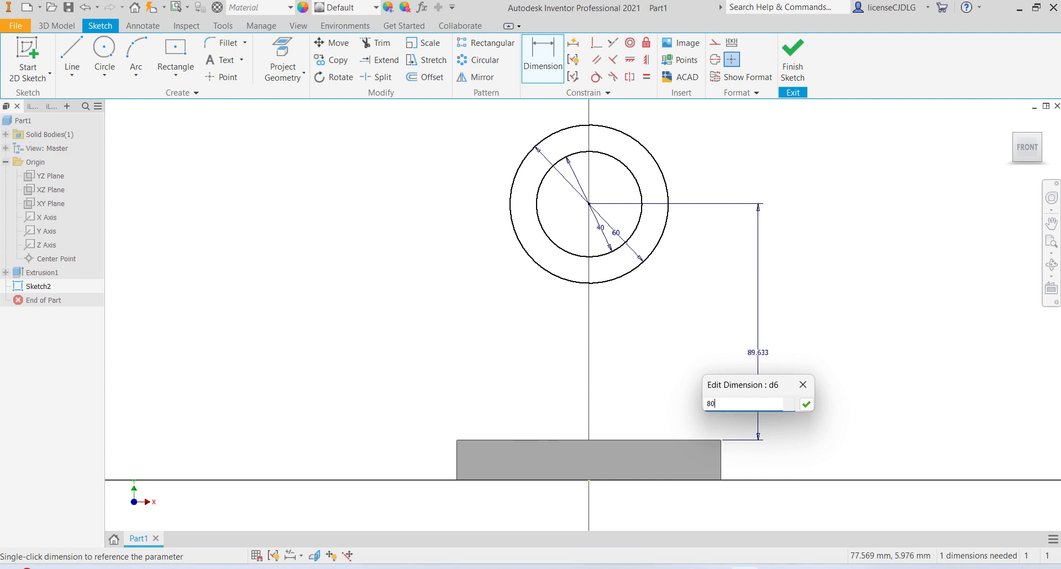
{"action": "key", "text": "Return"}
- Constrain the circle centre vertically to the origin point and finish the sketch
{"action": "left_click", "coordinate": [646, 60]}
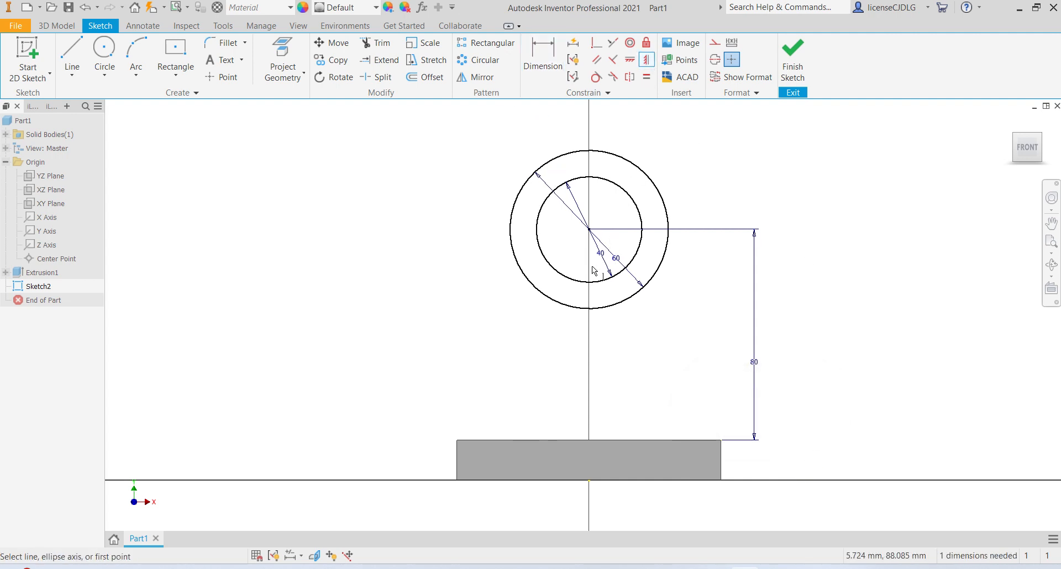
{"action": "left_click", "coordinate": [589, 228]}
{"action": "left_click", "coordinate": [590, 481]}
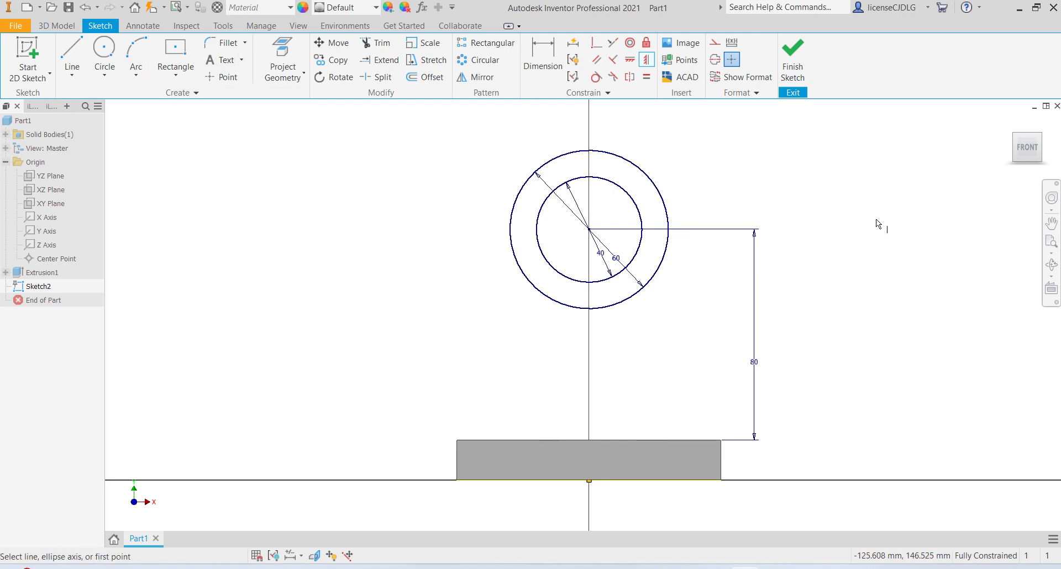
{"action": "left_click", "coordinate": [792, 61]}
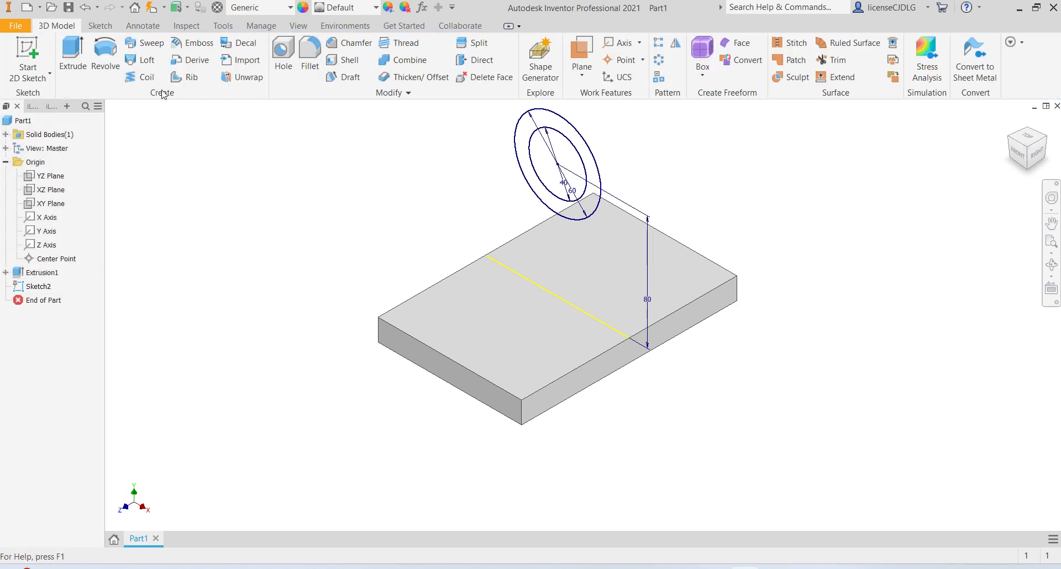
- Extrude the ring profile symmetrically 50 mm to form the cylindrical boss
{"action": "left_click", "coordinate": [72, 55]}
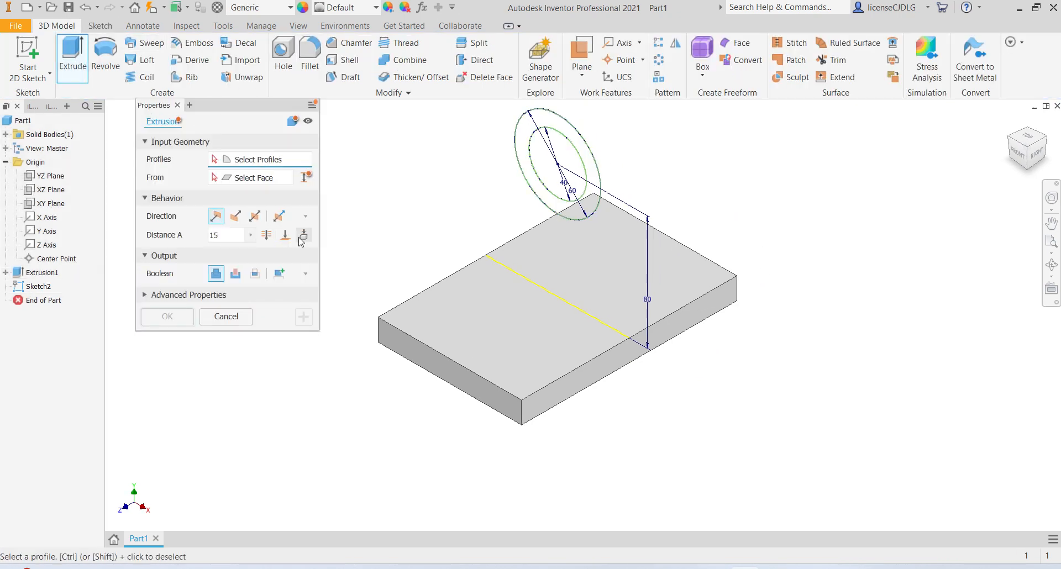
{"action": "left_click", "coordinate": [260, 220]}
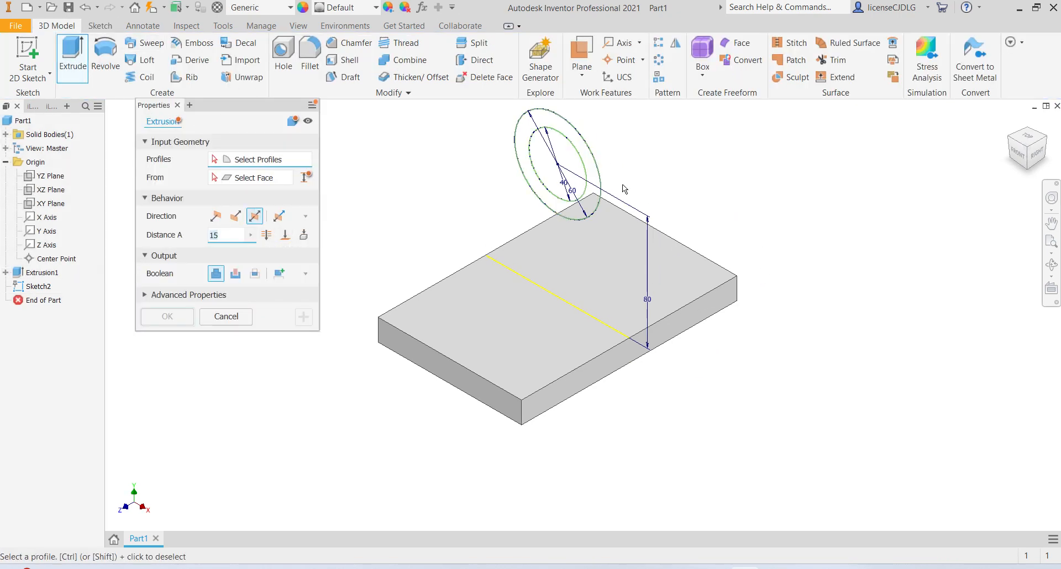
{"action": "left_click", "coordinate": [590, 206]}
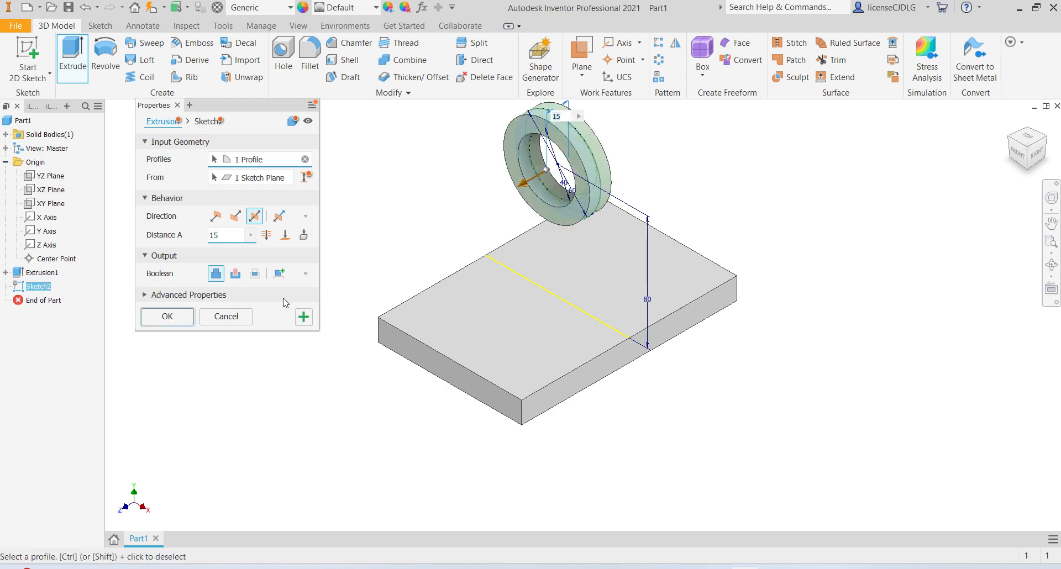
{"action": "double_click", "coordinate": [232, 235]}
{"action": "type", "text": "5"}
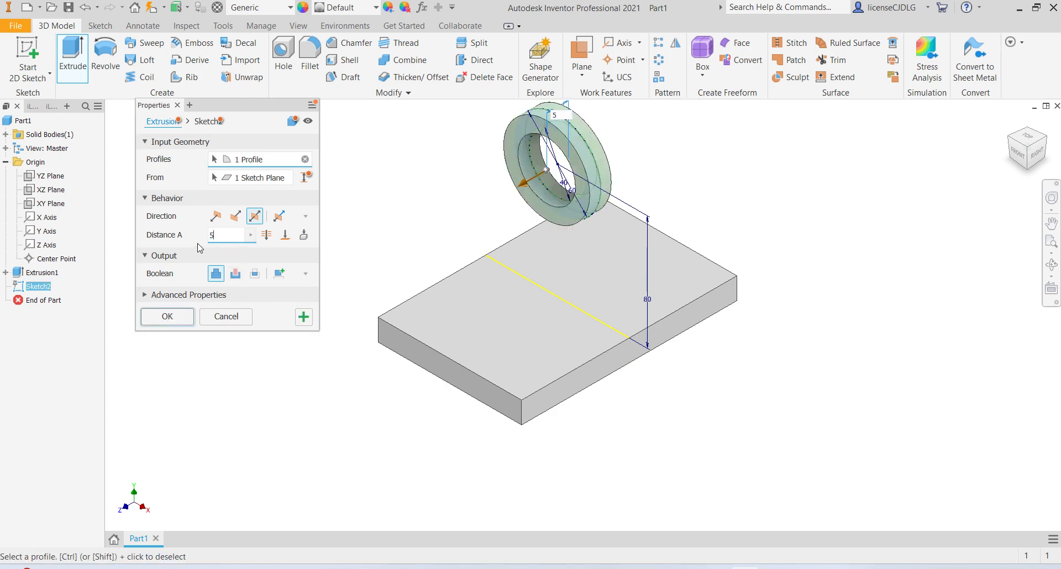
{"action": "type", "text": "0"}
{"action": "key", "text": "Return"}
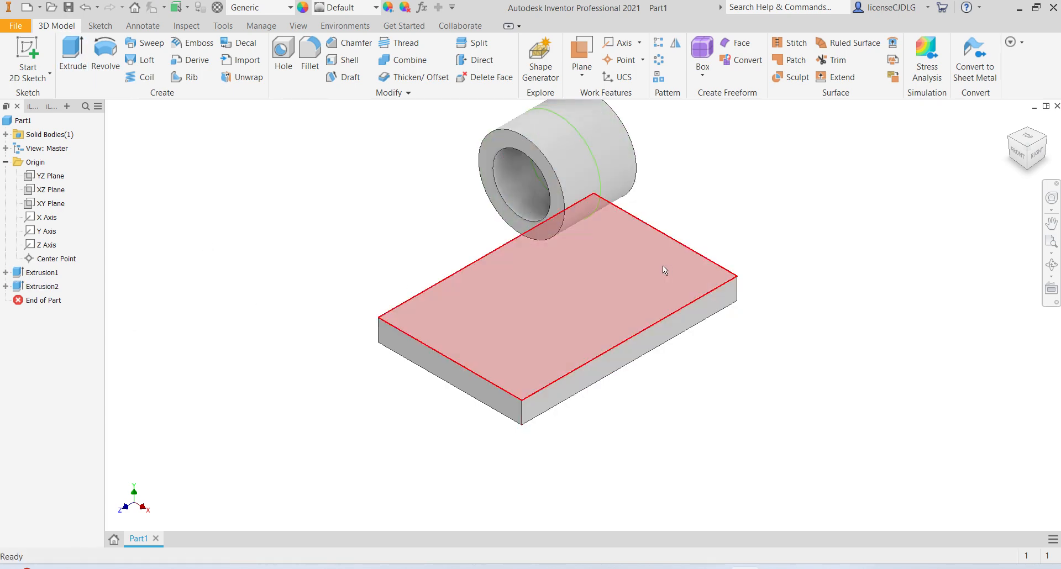
- Compare the model with the reference drawing for the support web's shape
{"action": "middle_click_drag", "start_coordinate": [804, 330], "coordinate": [749, 397]}
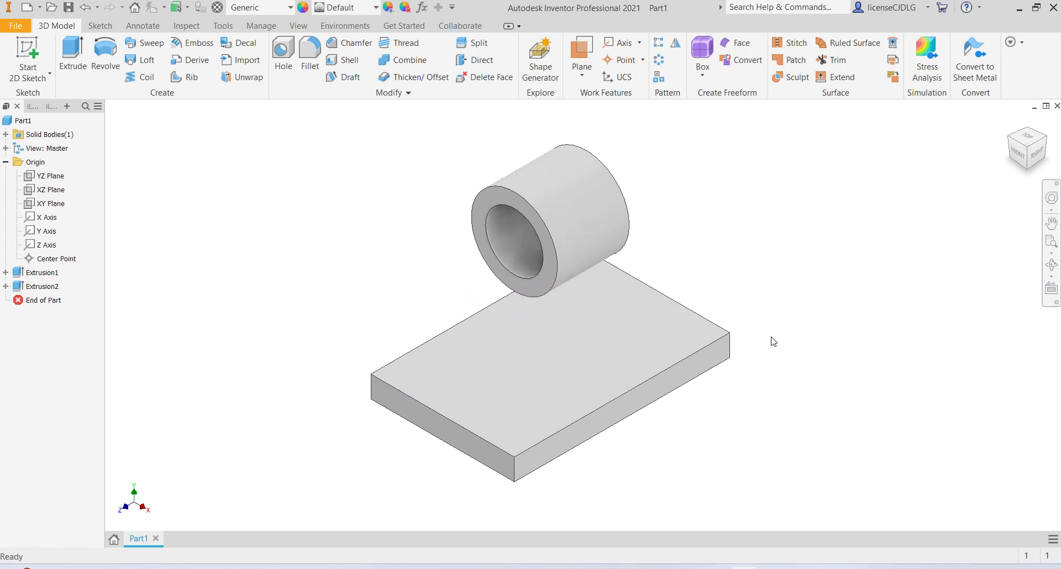
{"action": "left_click", "coordinate": [1033, 147]}
{"action": "middle_click_drag", "start_coordinate": [743, 340], "coordinate": [760, 398]}
{"action": "scroll", "coordinate": [742, 314], "scroll_direction": "up", "scroll_amount": 5}
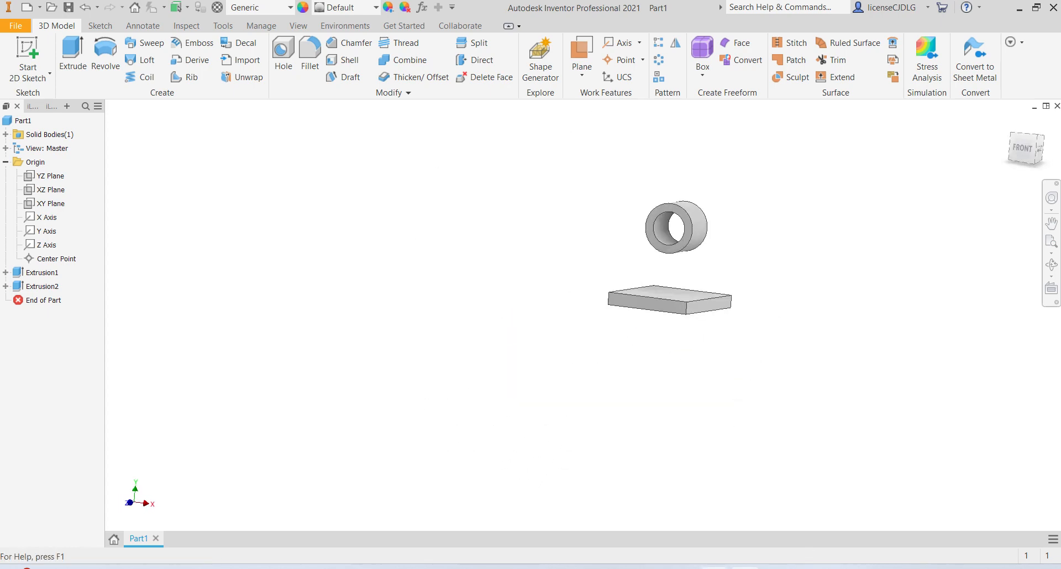
{"action": "key", "text": "alt+Tab"}
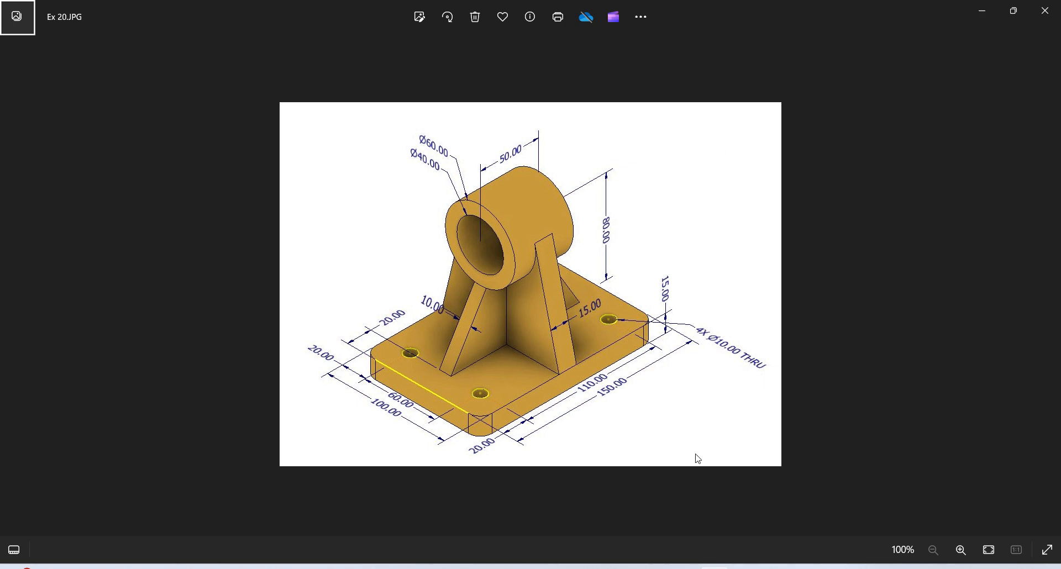
{"action": "key", "text": "alt+Tab"}
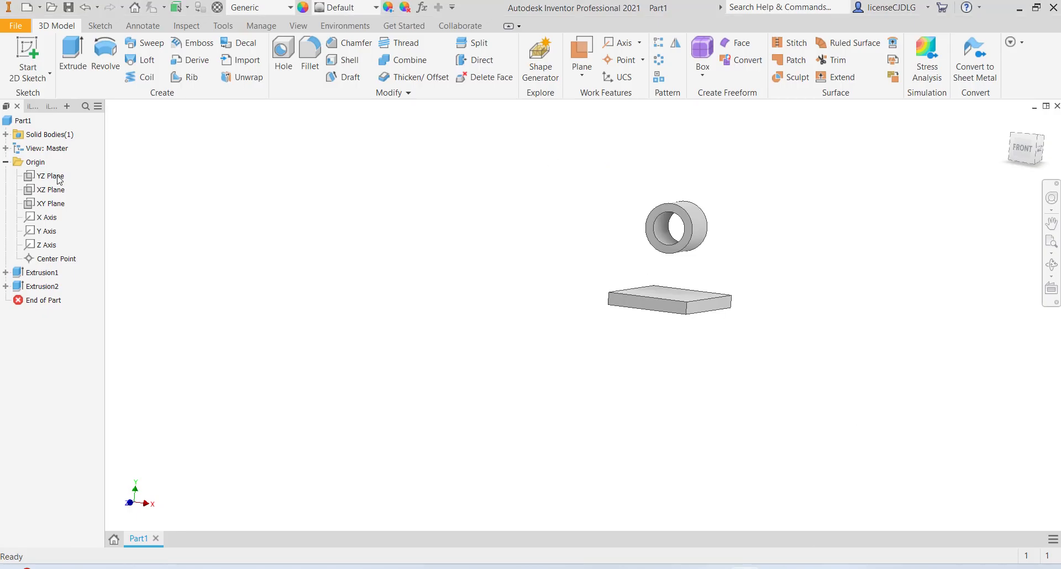
- On a new XY-plane sketch, draw two slanted lines from the plate's top corners up to the boss circle
{"action": "left_click", "coordinate": [51, 203]}
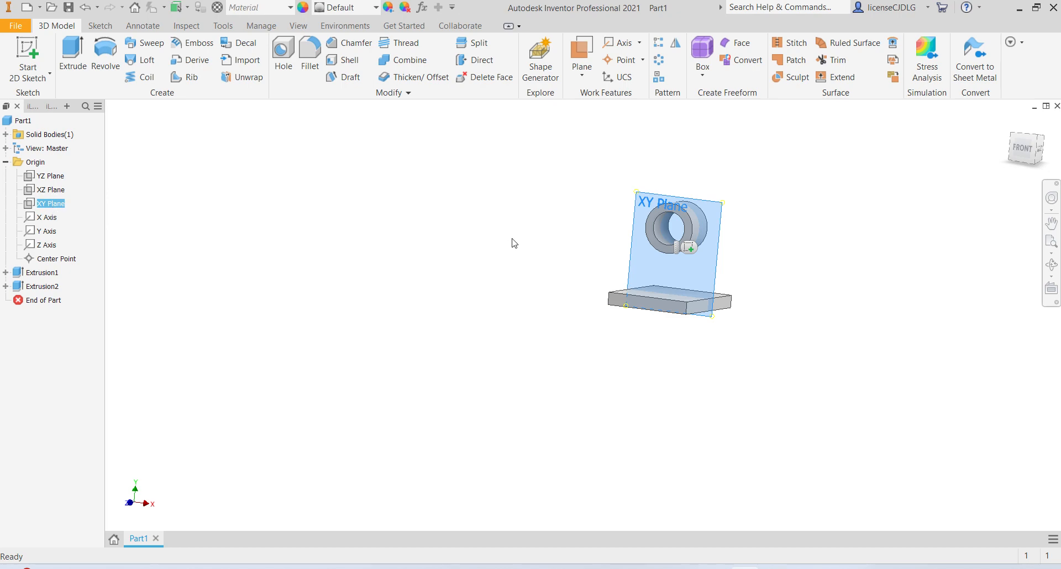
{"action": "left_click", "coordinate": [688, 248]}
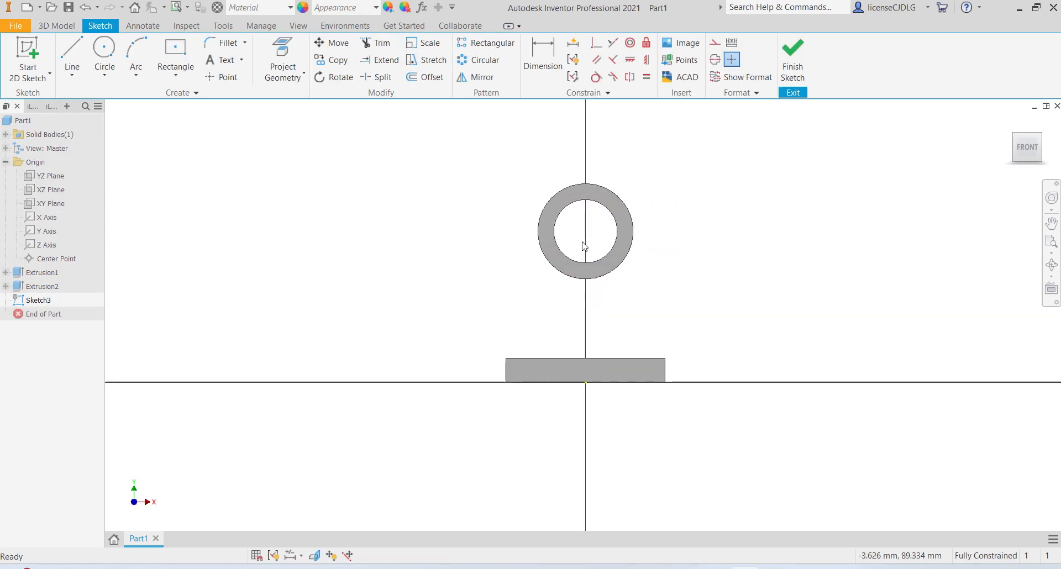
{"action": "left_click", "coordinate": [71, 59]}
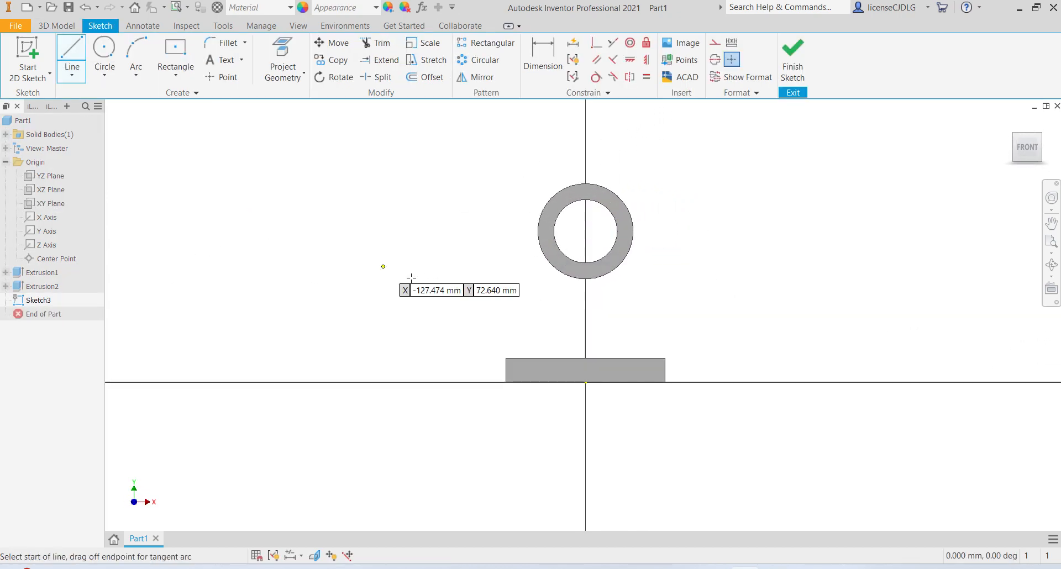
{"action": "left_click", "coordinate": [506, 358]}
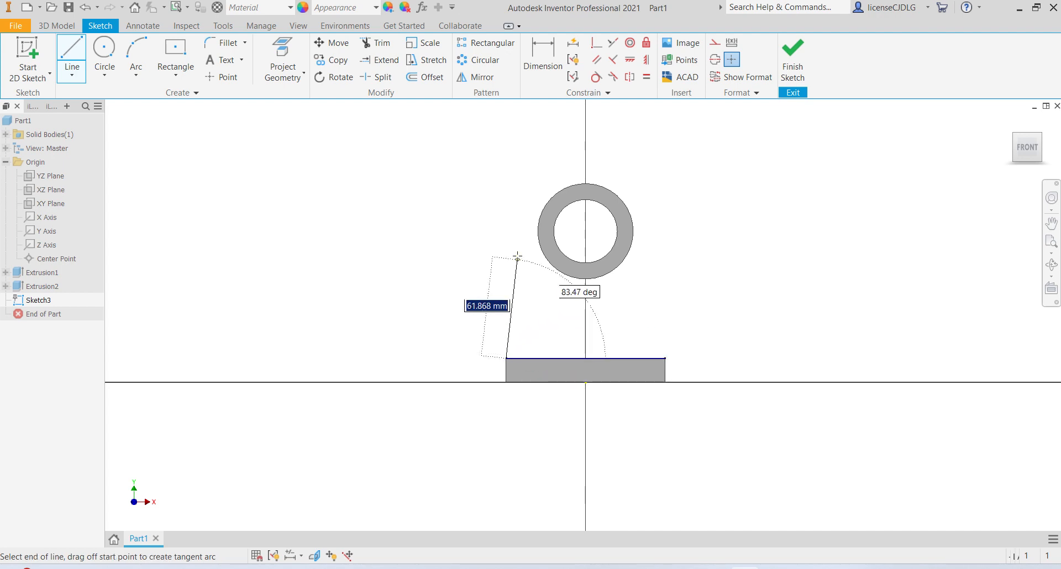
{"action": "double_click", "coordinate": [535, 229]}
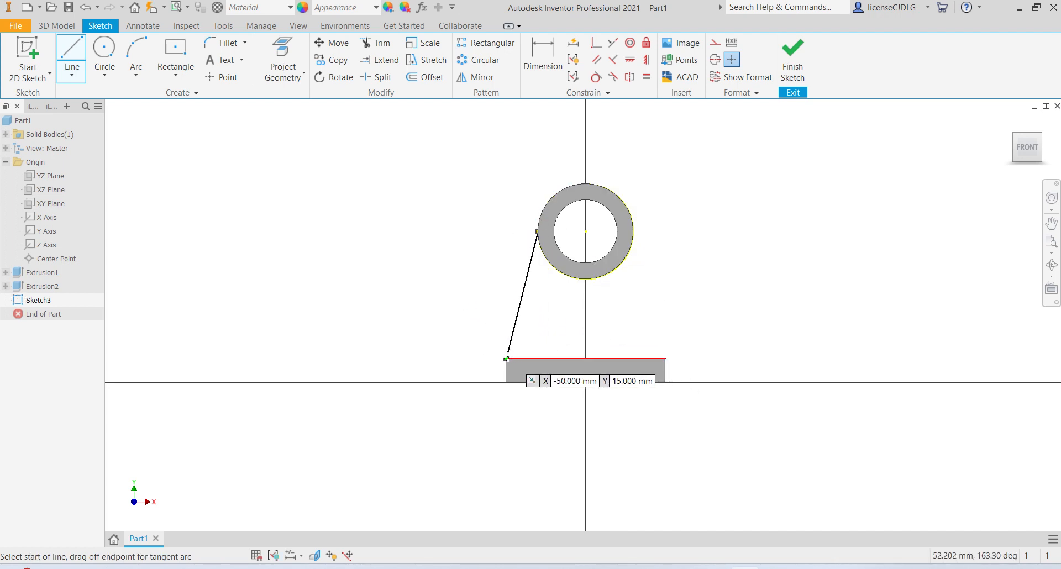
{"action": "left_click", "coordinate": [507, 358]}
{"action": "left_click", "coordinate": [664, 357]}
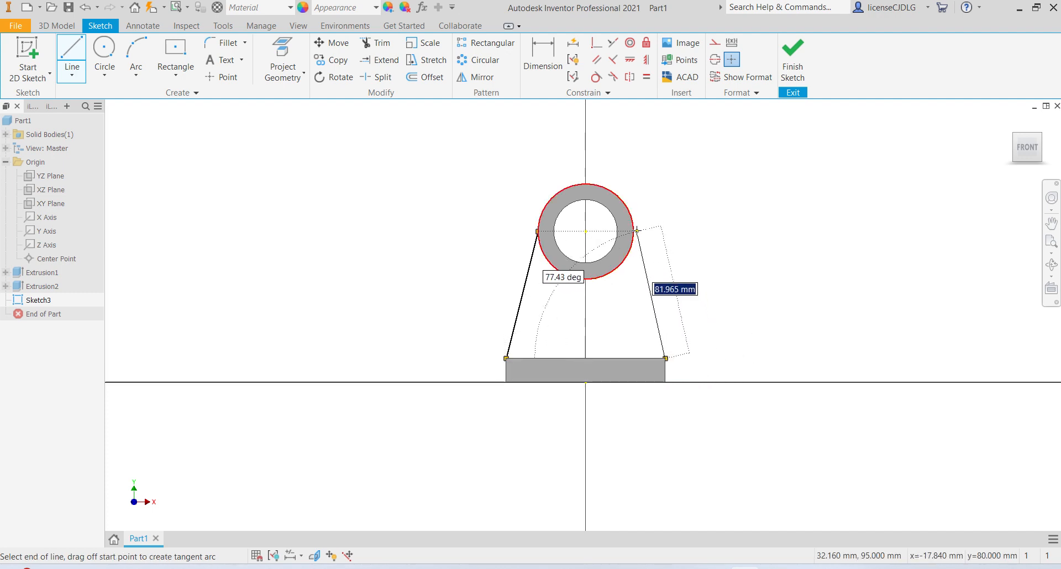
{"action": "left_click", "coordinate": [633, 231]}
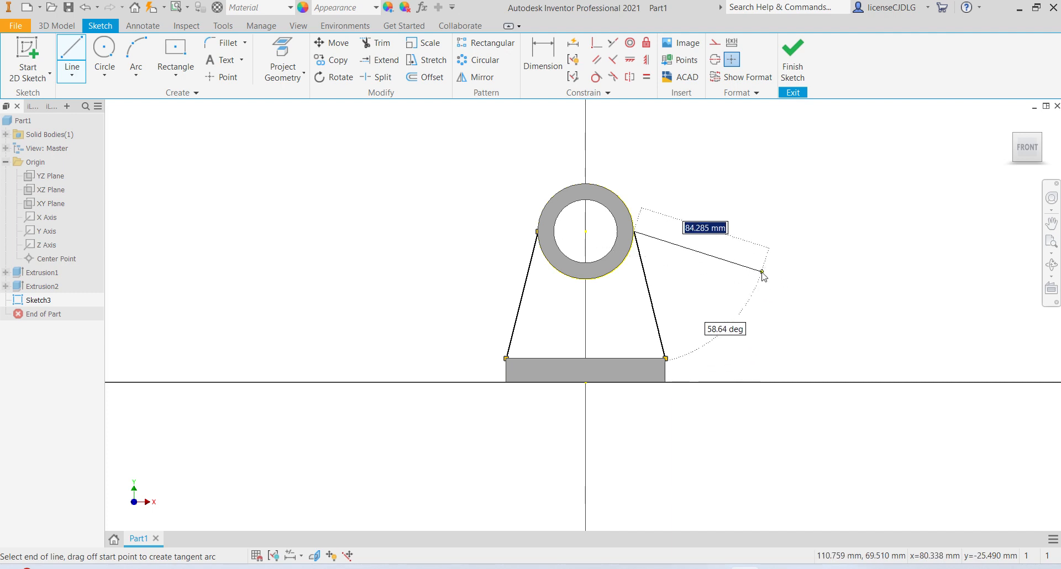
{"action": "right_click", "coordinate": [763, 276]}
{"action": "left_click", "coordinate": [800, 274]}
- Make both slanted lines tangent to the boss's outer circle
{"action": "scroll", "coordinate": [609, 248], "scroll_direction": "up", "scroll_amount": 3}
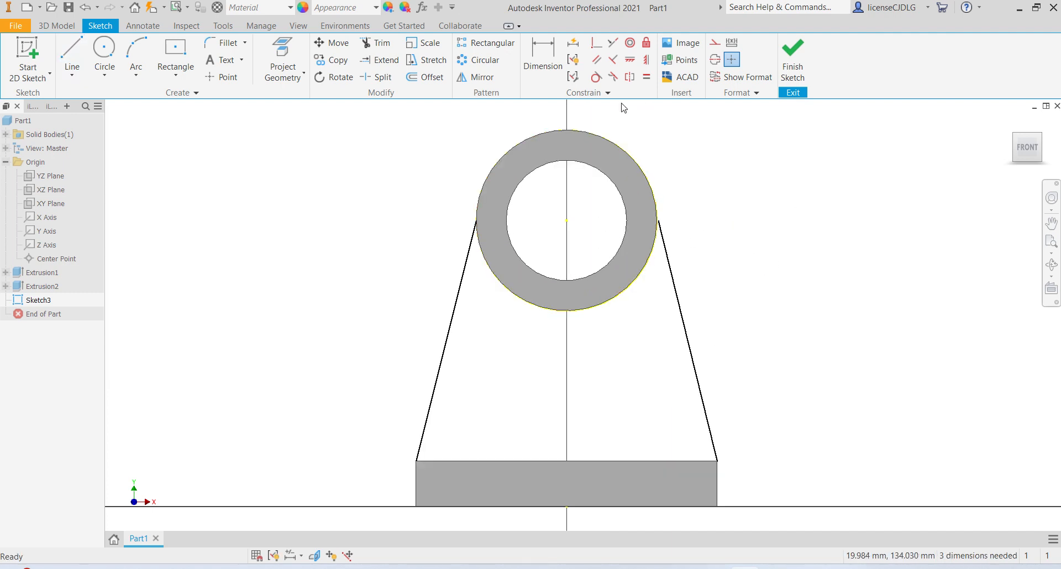
{"action": "left_click", "coordinate": [599, 82]}
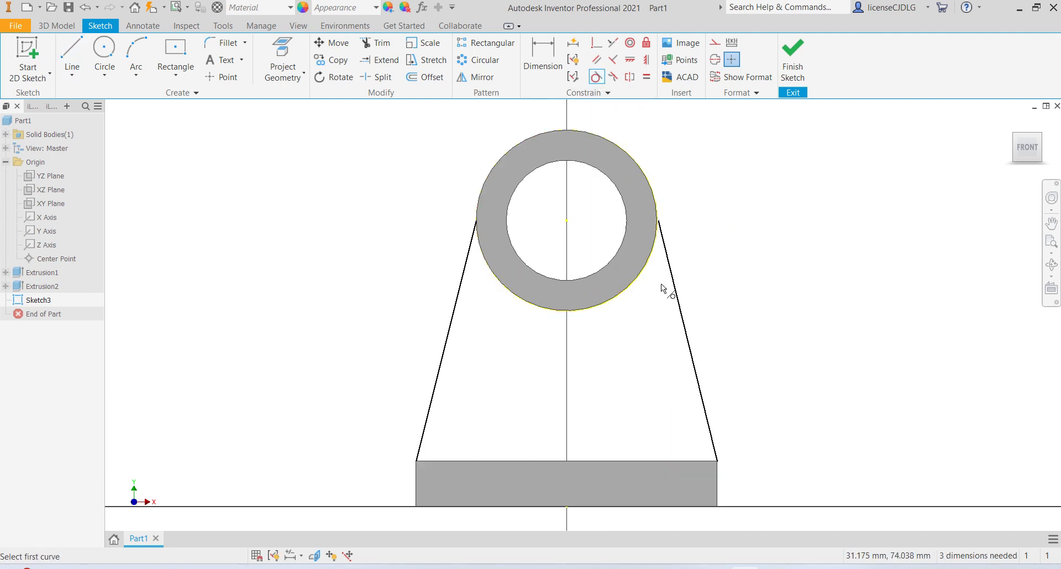
{"action": "left_click", "coordinate": [641, 282]}
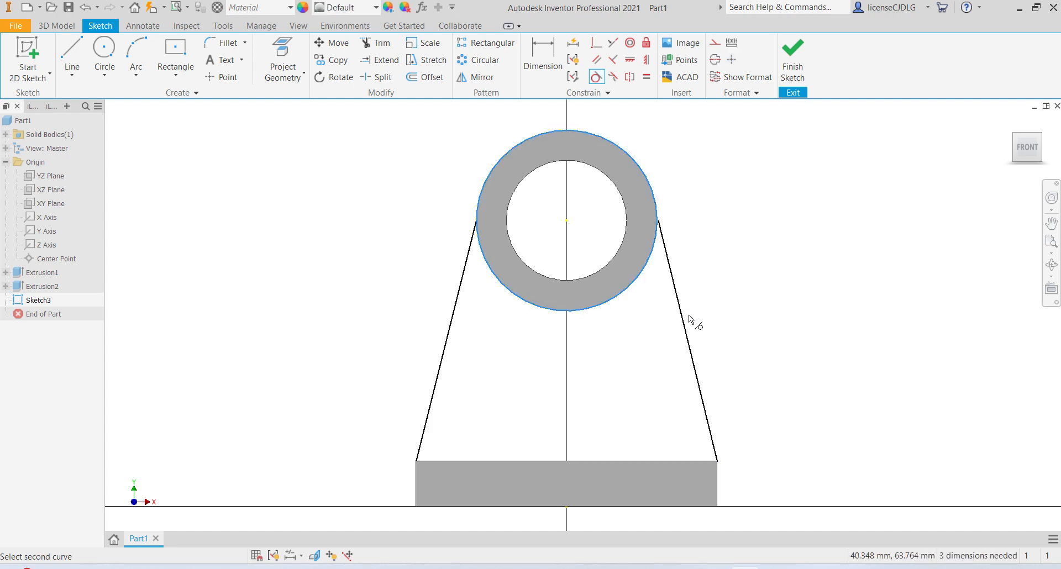
{"action": "left_click", "coordinate": [689, 321]}
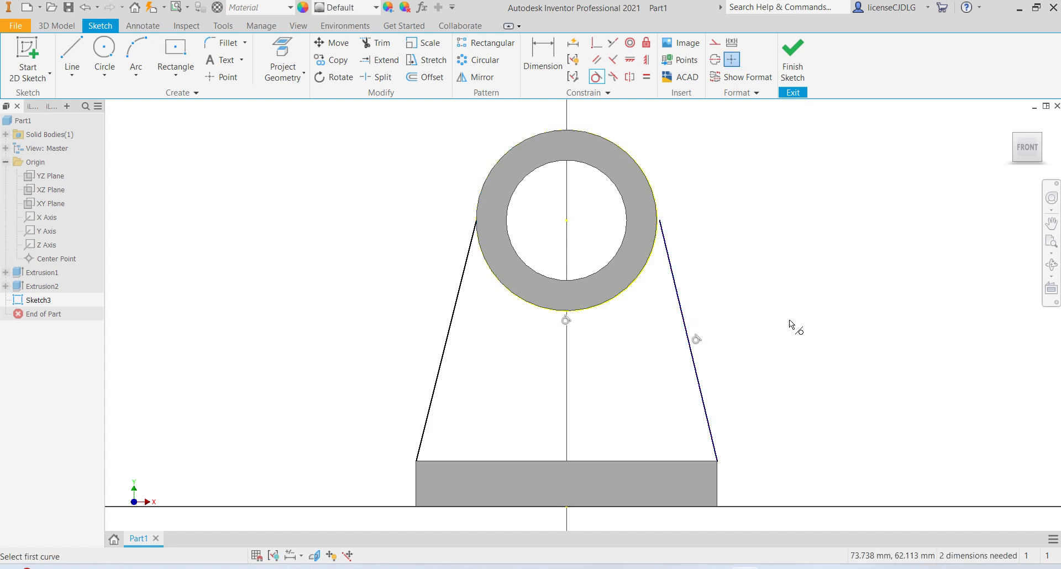
{"action": "left_click", "coordinate": [454, 316]}
{"action": "left_click", "coordinate": [503, 290]}
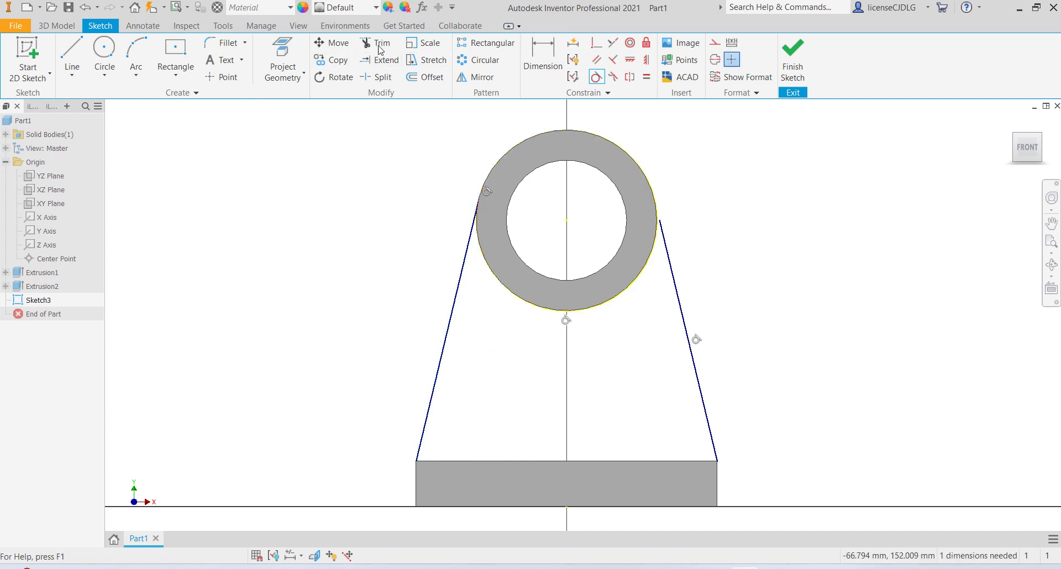
- Extend both slanted lines up to the boss's outer circle and finish the sketch
{"action": "left_click", "coordinate": [380, 68]}
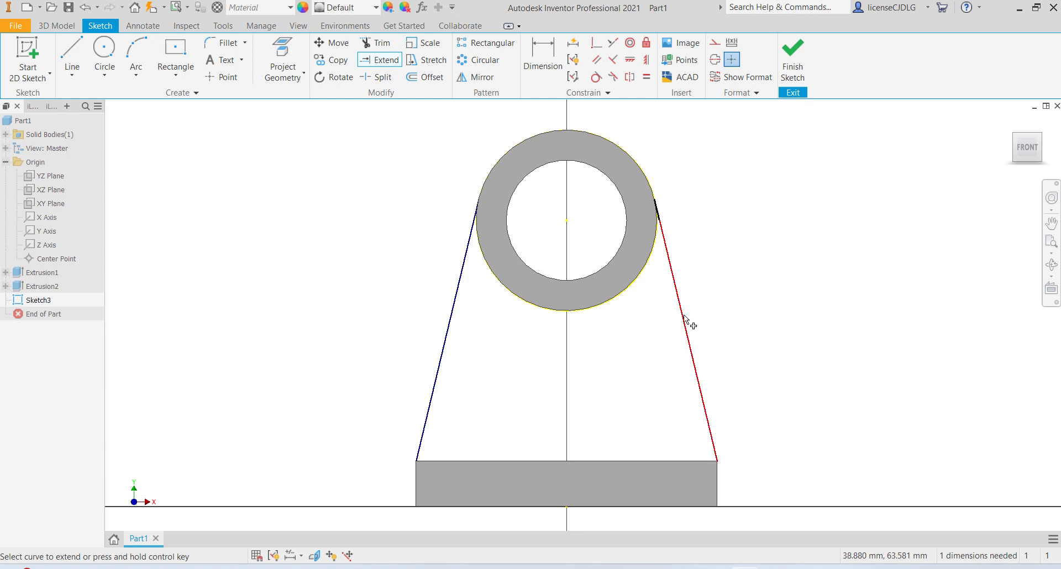
{"action": "left_click", "coordinate": [684, 320]}
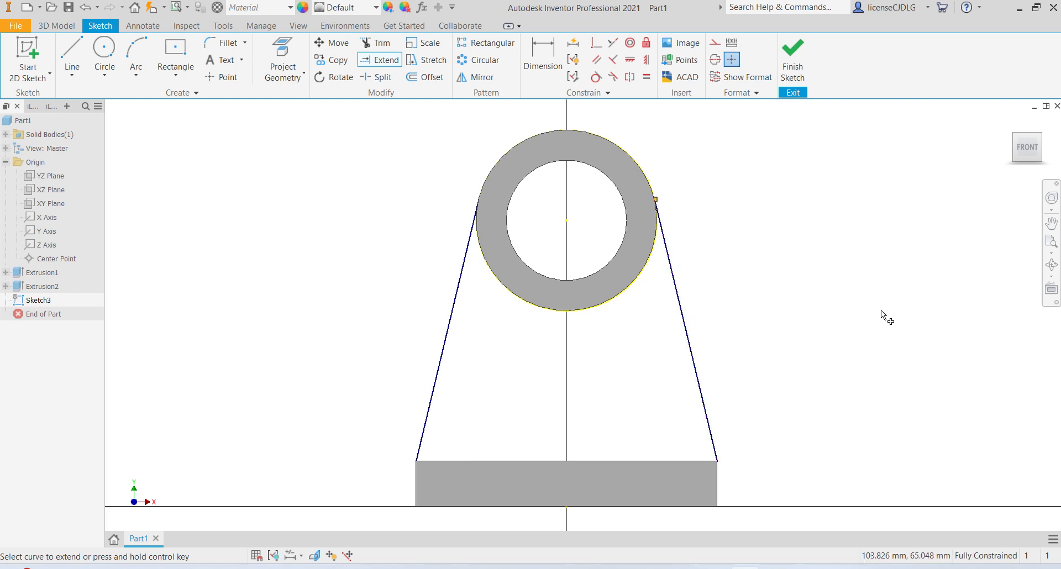
{"action": "left_click", "coordinate": [476, 253]}
{"action": "scroll", "coordinate": [677, 266], "scroll_direction": "down", "scroll_amount": 3}
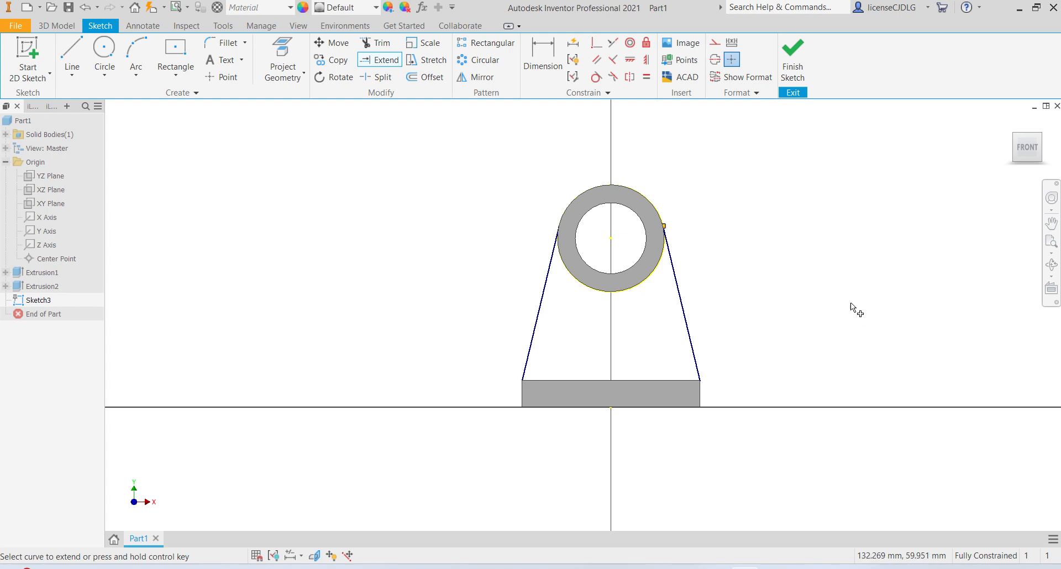
{"action": "left_click", "coordinate": [792, 61]}
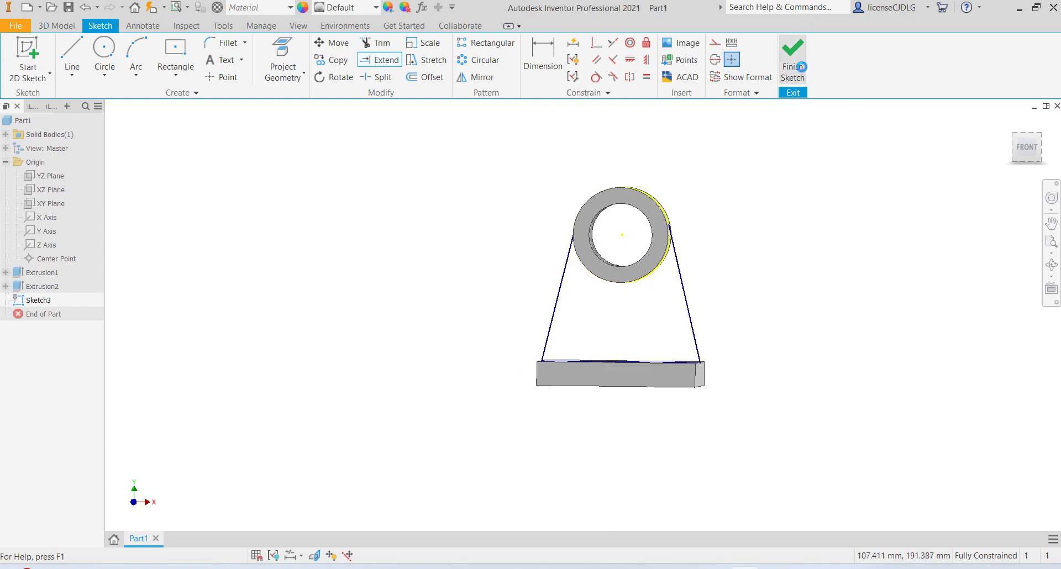
- Extrude the web profile between the slanted lines symmetrically 15 mm
{"action": "scroll", "coordinate": [665, 258], "scroll_direction": "up", "scroll_amount": 4}
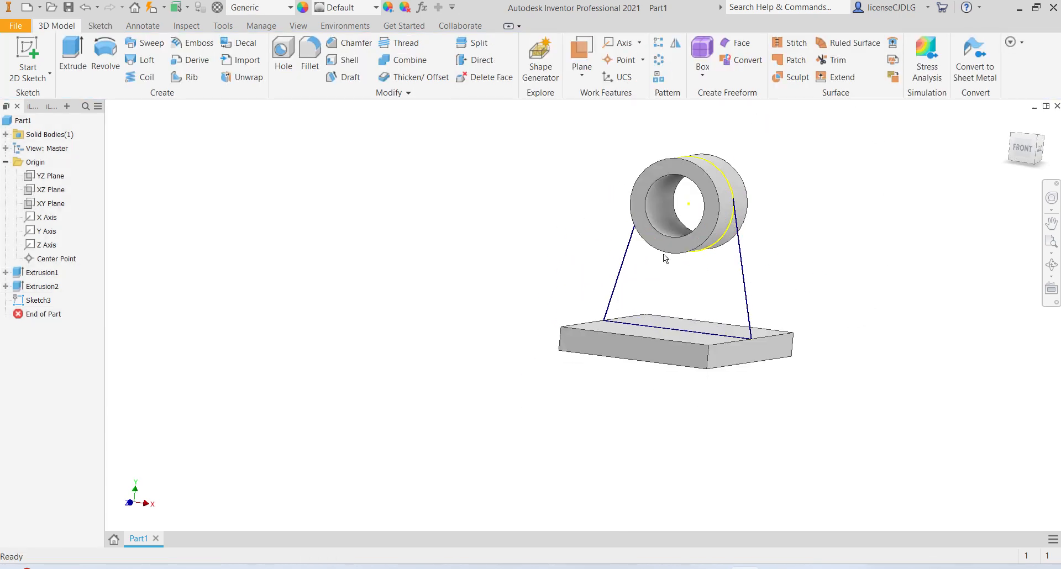
{"action": "left_click", "coordinate": [71, 54]}
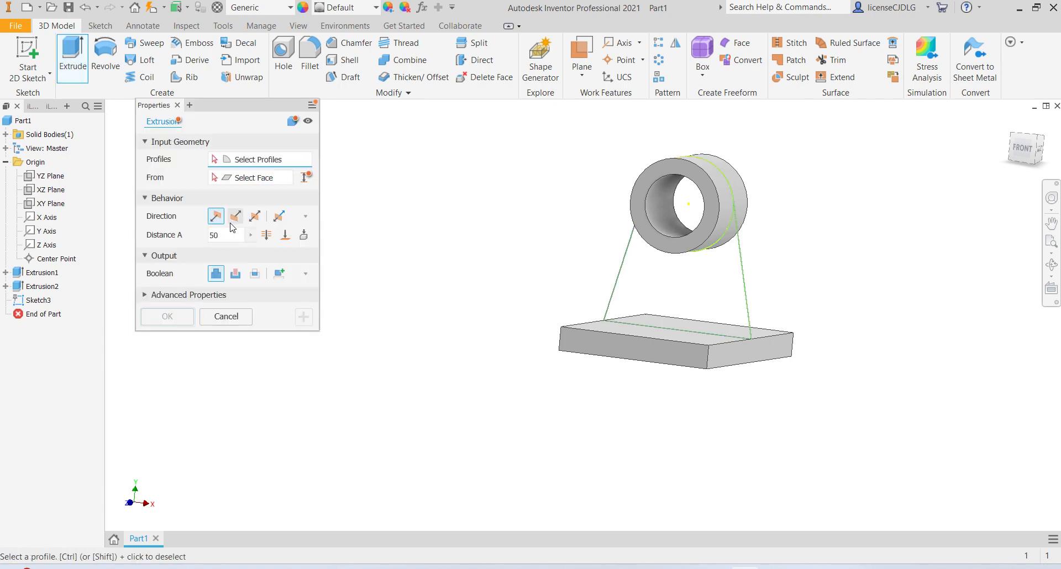
{"action": "left_click", "coordinate": [258, 220]}
{"action": "left_click", "coordinate": [694, 294]}
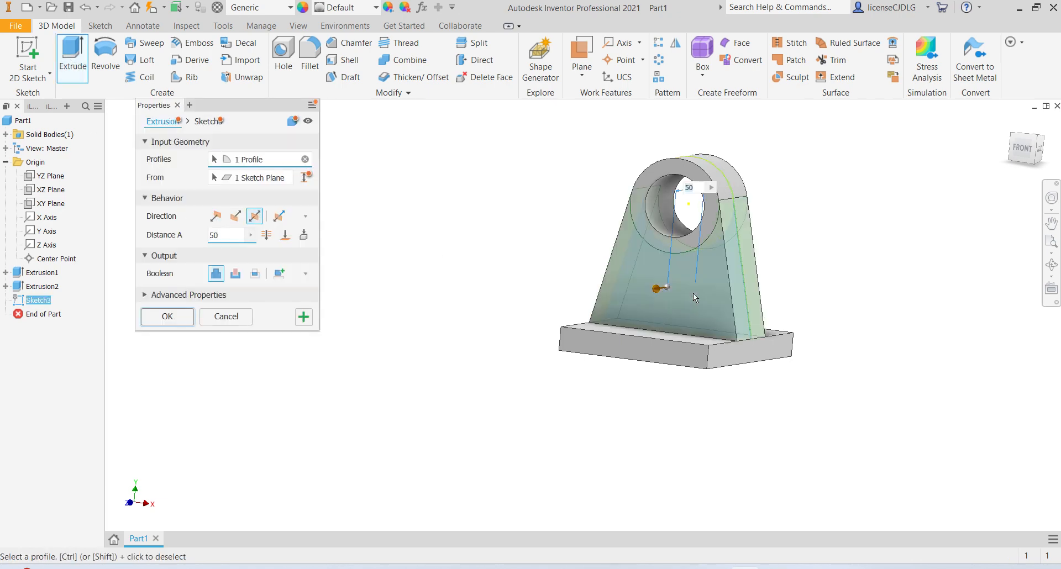
{"action": "left_click", "coordinate": [229, 239]}
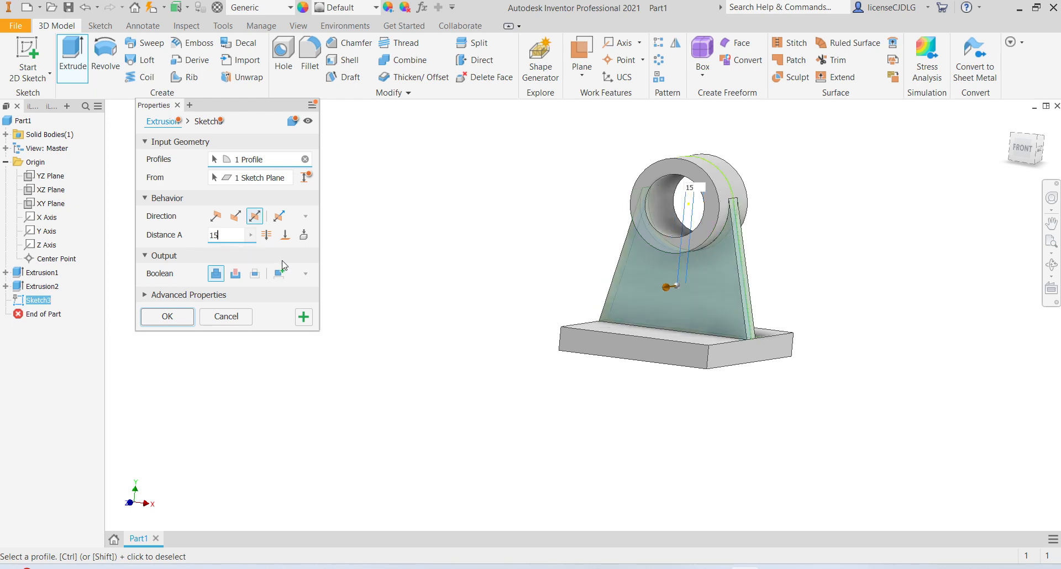
{"action": "key", "text": "Return"}
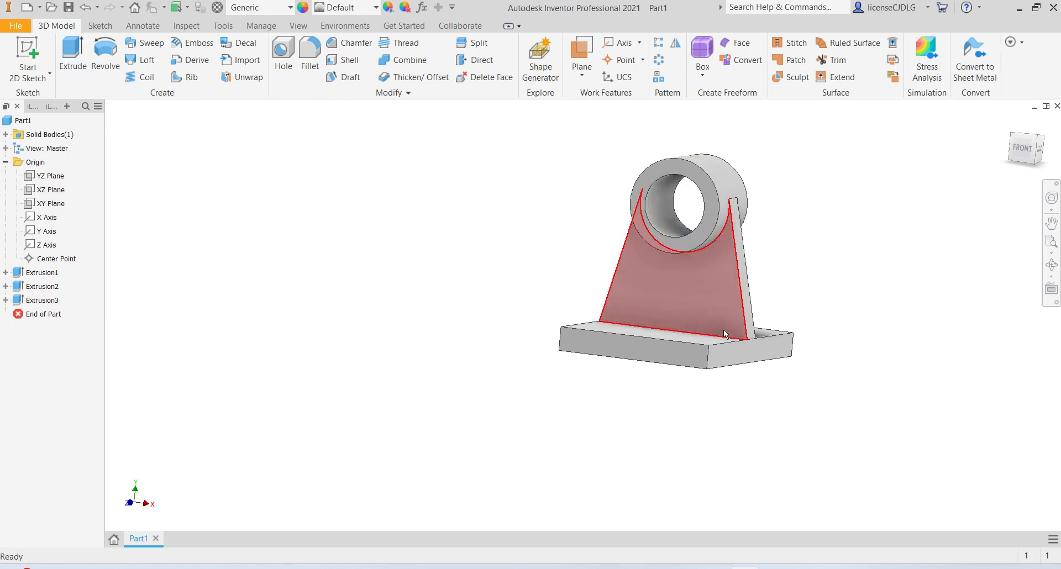
- Orbit around the model and compare it with the reference drawing Ex 20
{"action": "middle_click_drag", "start_coordinate": [663, 382], "coordinate": [570, 397]}
{"action": "scroll", "coordinate": [566, 384], "scroll_direction": "down", "scroll_amount": 3}
{"action": "scroll", "coordinate": [594, 337], "scroll_direction": "down", "scroll_amount": 3}
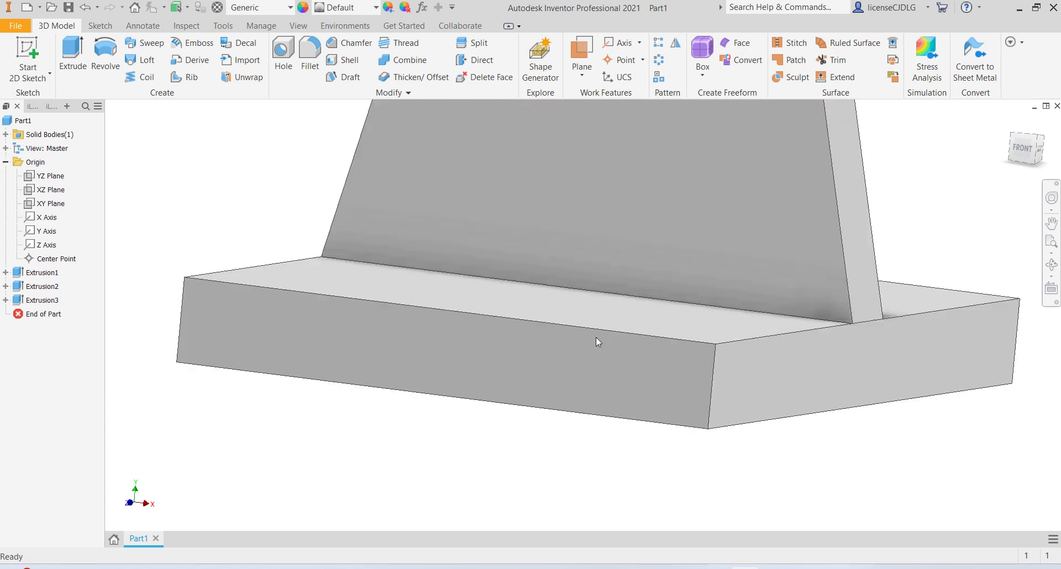
{"action": "scroll", "coordinate": [594, 338], "scroll_direction": "up", "scroll_amount": 5}
{"action": "middle_click_drag", "start_coordinate": [618, 284], "coordinate": [615, 330]}
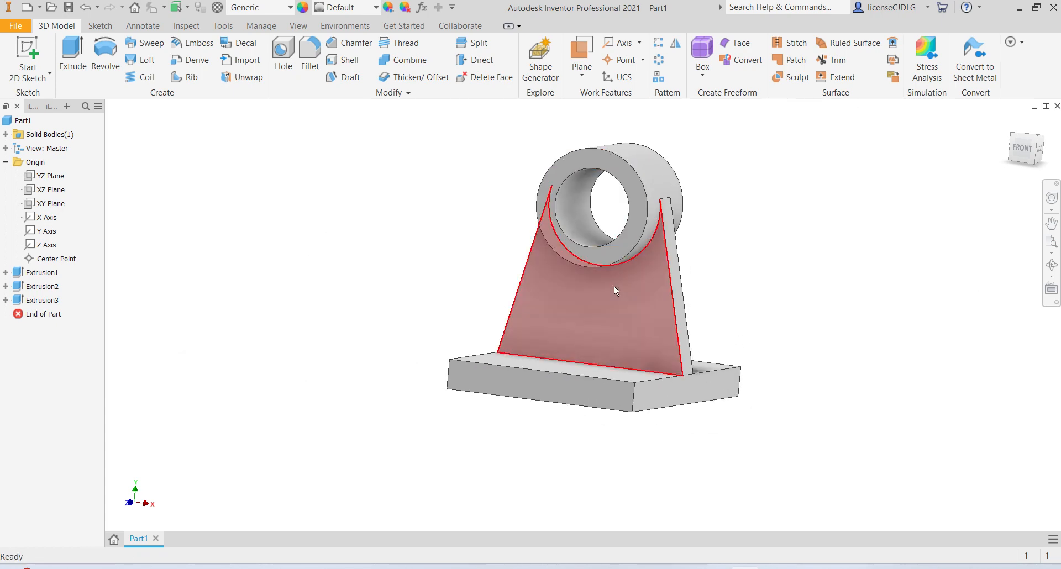
{"action": "middle_click_drag", "start_coordinate": [687, 338], "coordinate": [629, 336], "text": "shift"}
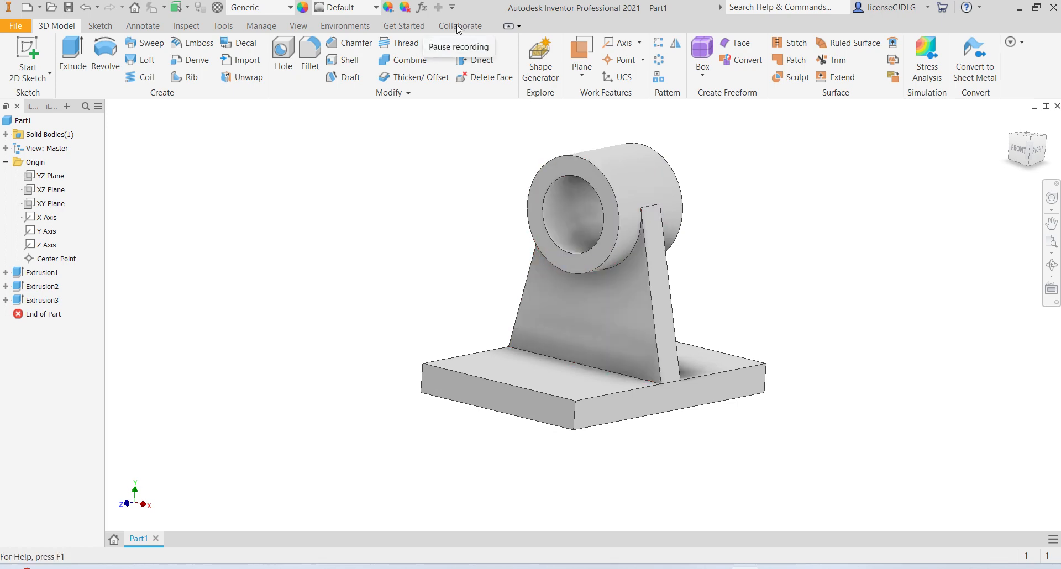
{"action": "key", "text": "F6"}
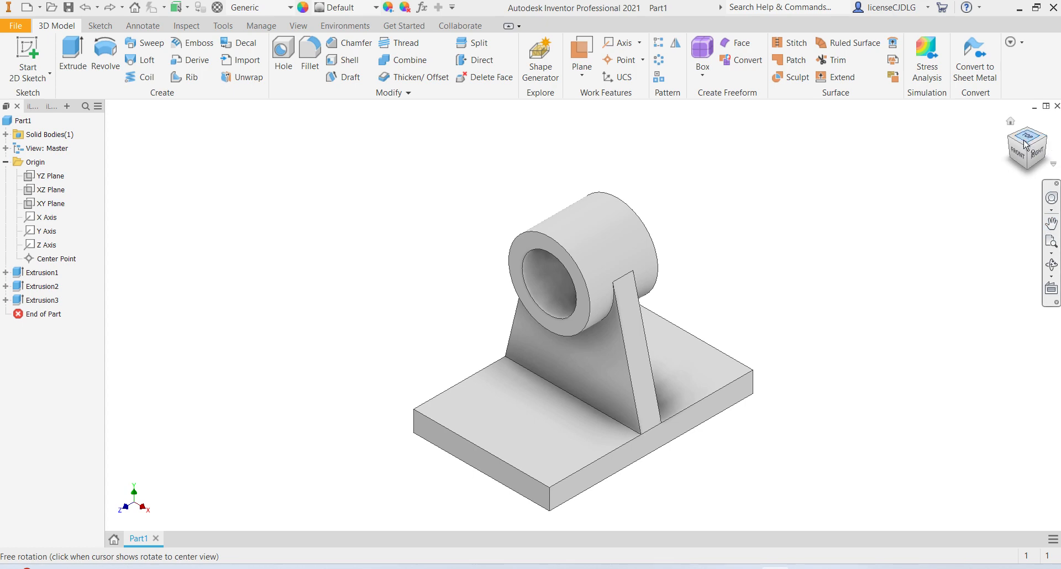
{"action": "scroll", "coordinate": [642, 299], "scroll_direction": "up", "scroll_amount": 4}
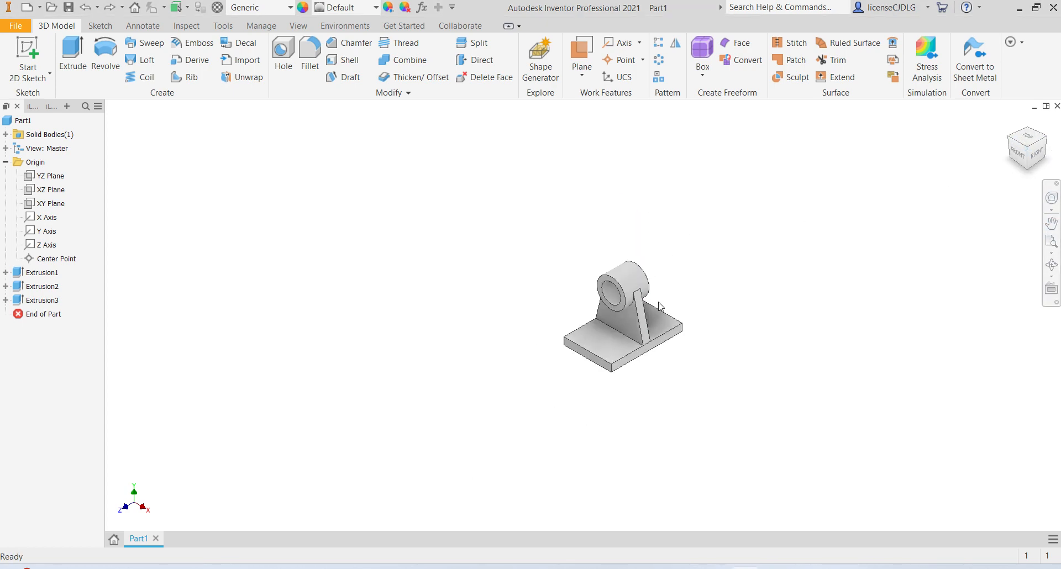
{"action": "scroll", "coordinate": [675, 372], "scroll_direction": "down", "scroll_amount": 2}
{"action": "left_click", "coordinate": [716, 568]}
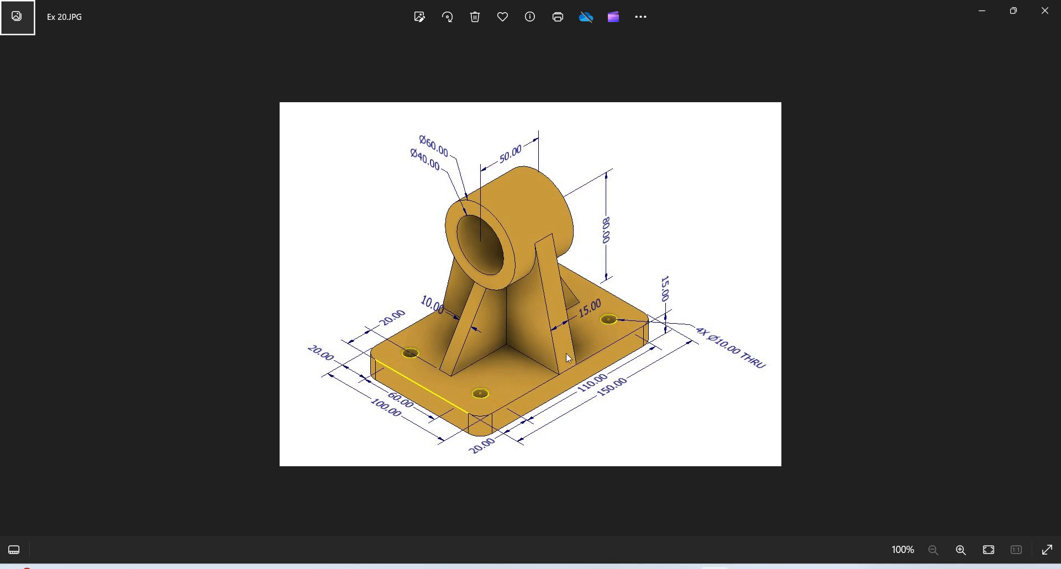
{"action": "left_click", "coordinate": [743, 568]}
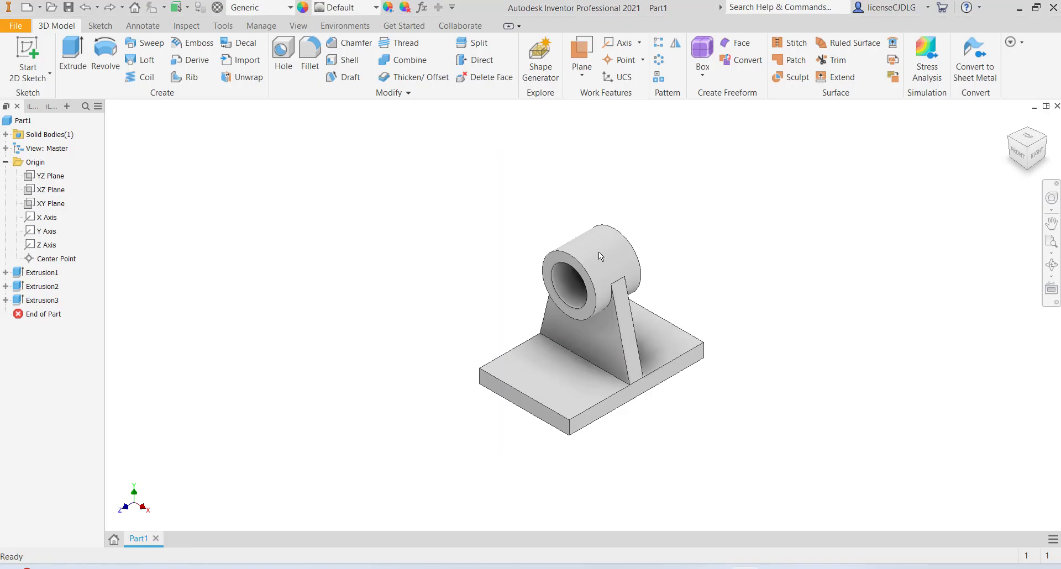
- On a new YZ-plane sketch, draw a slanted line from the boss down to the plate's top face
{"action": "left_click", "coordinate": [47, 181]}
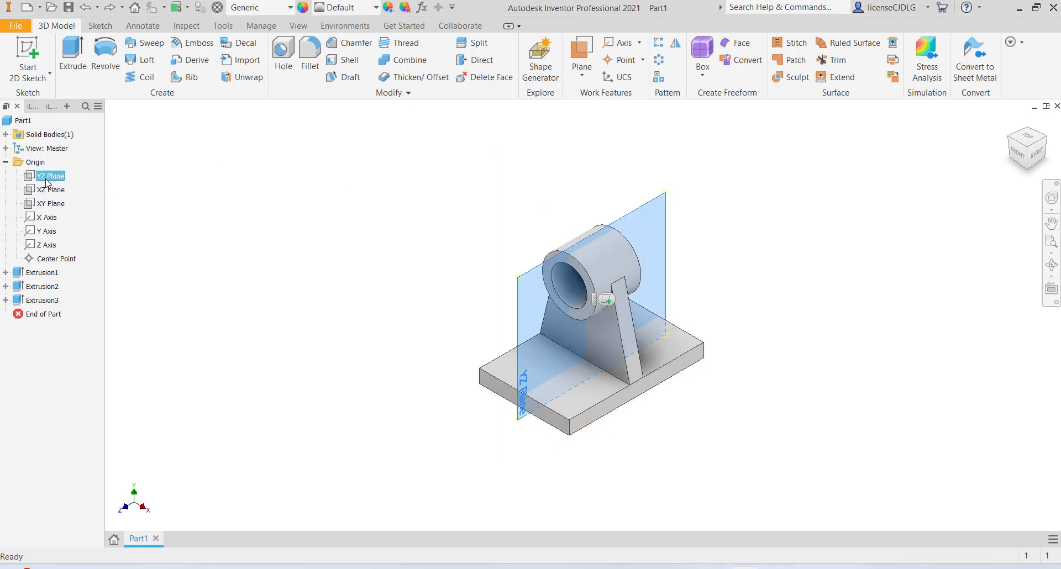
{"action": "left_click", "coordinate": [608, 300]}
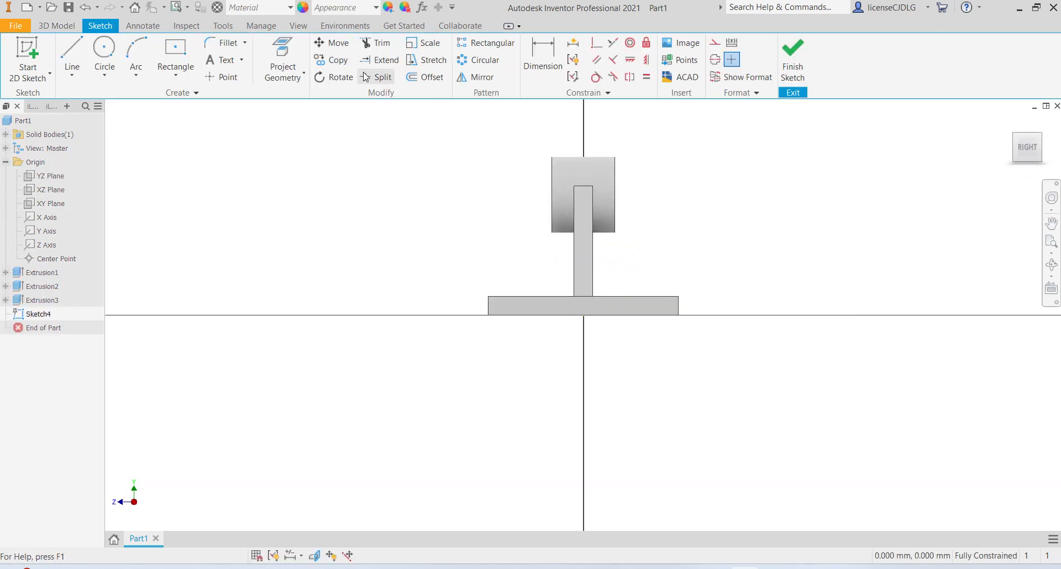
{"action": "left_click", "coordinate": [72, 58]}
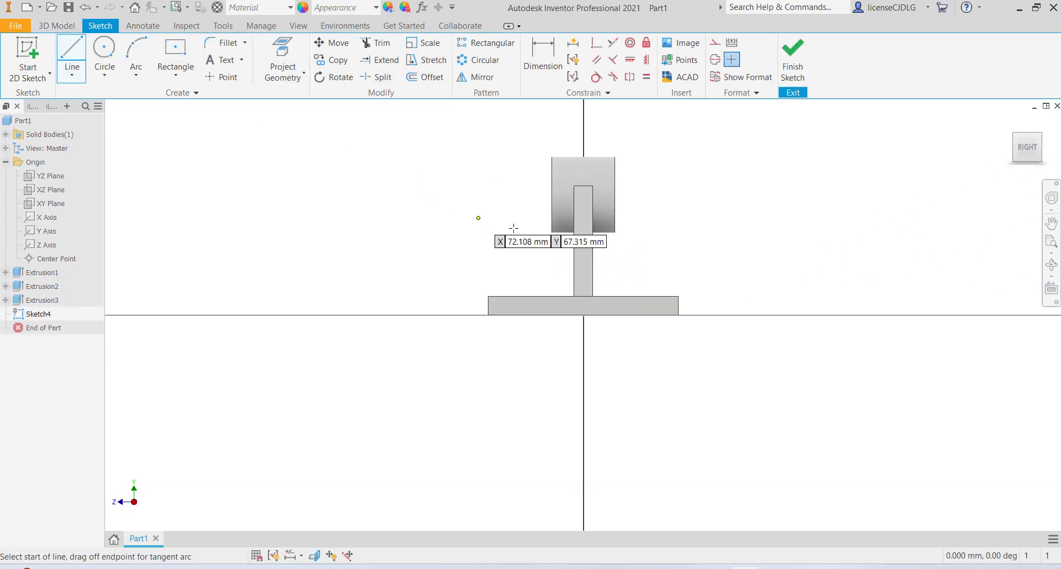
{"action": "left_click", "coordinate": [552, 233]}
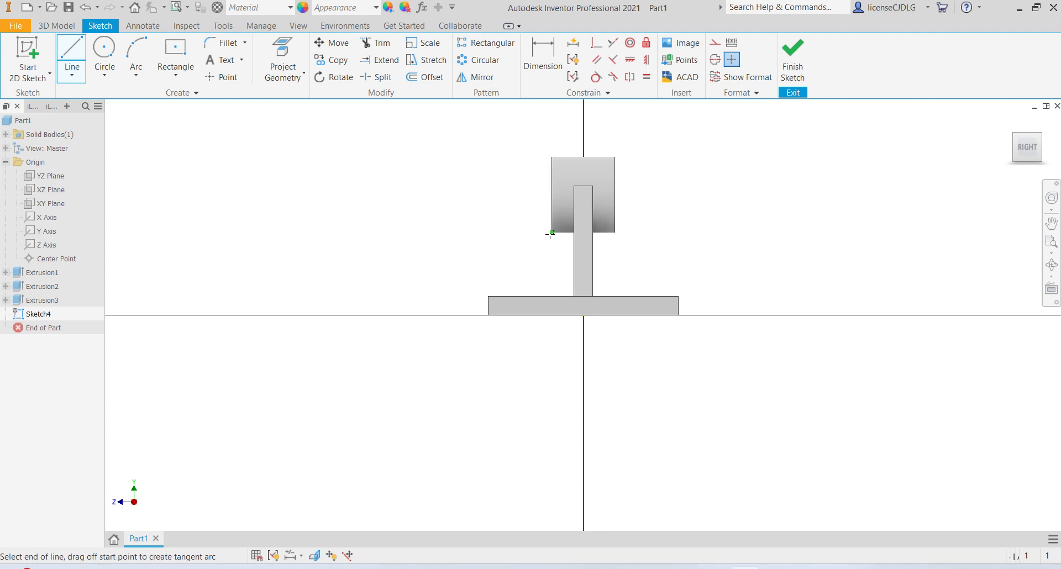
{"action": "double_click", "coordinate": [513, 297]}
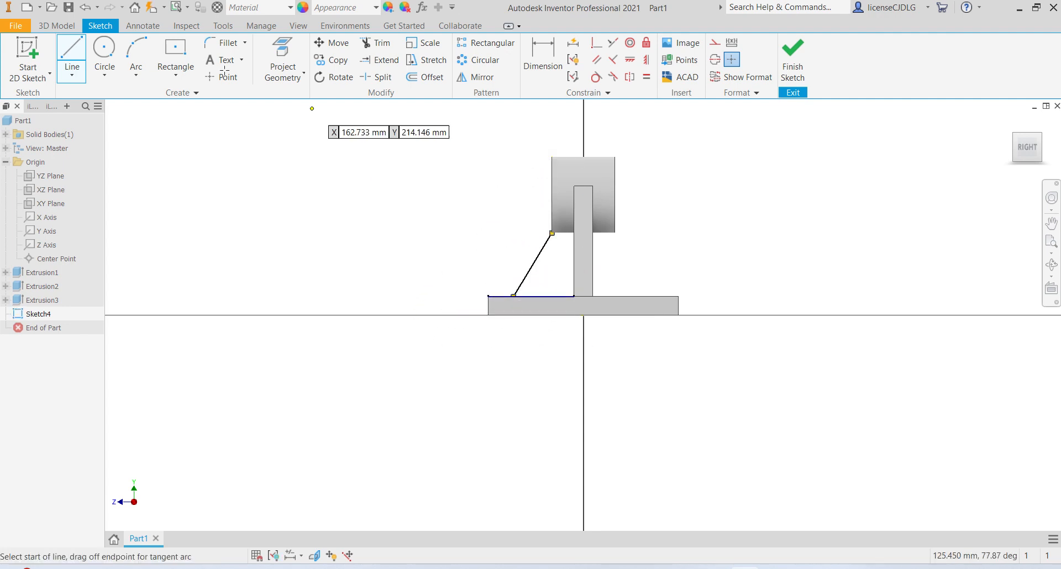
- Dimension the line's lower end 20 mm from the plate's front edge and finish the sketch
{"action": "left_click", "coordinate": [543, 58]}
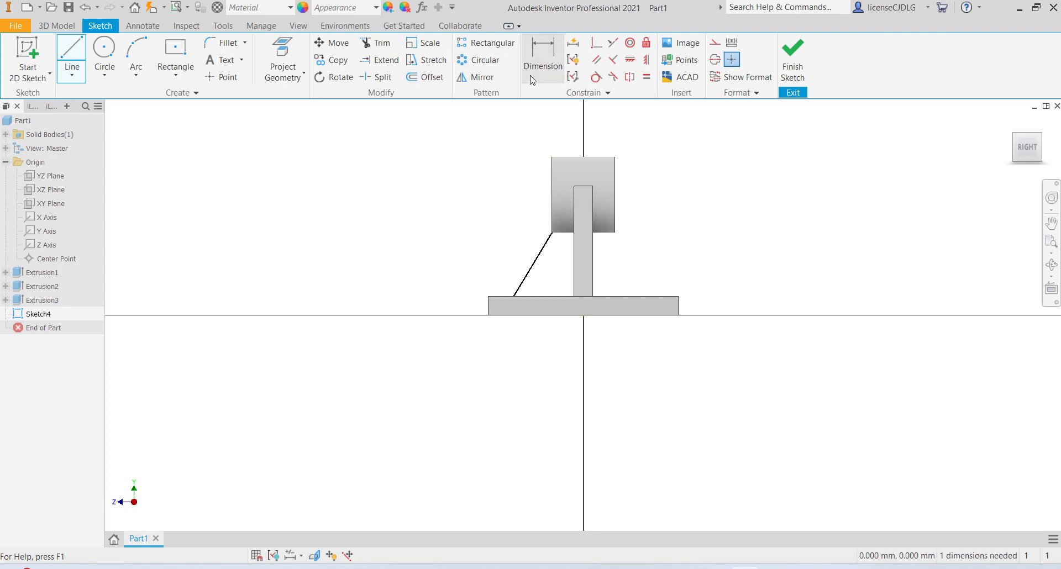
{"action": "left_click", "coordinate": [489, 310]}
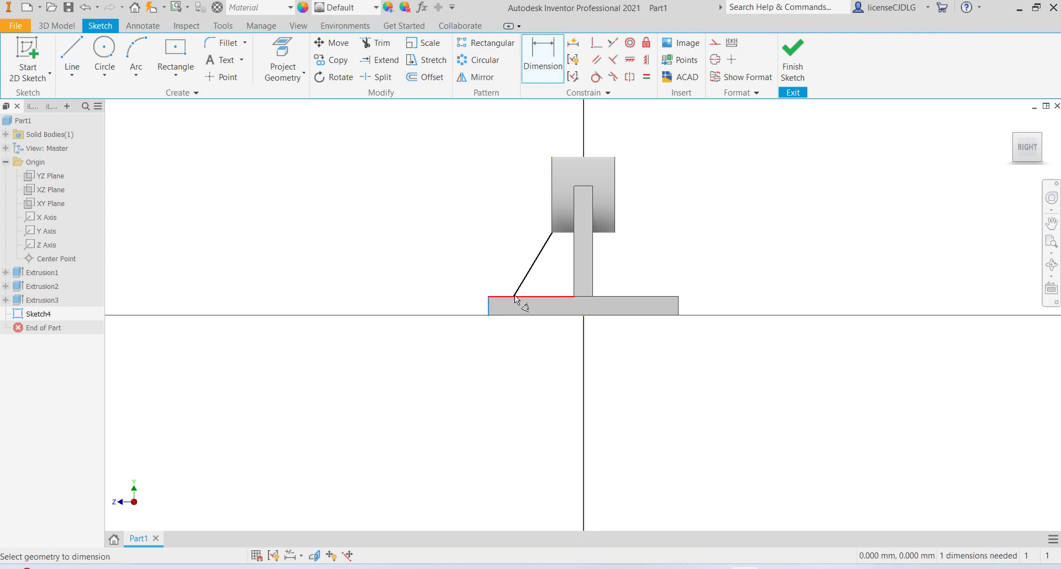
{"action": "scroll", "coordinate": [511, 297], "scroll_direction": "up", "scroll_amount": 5}
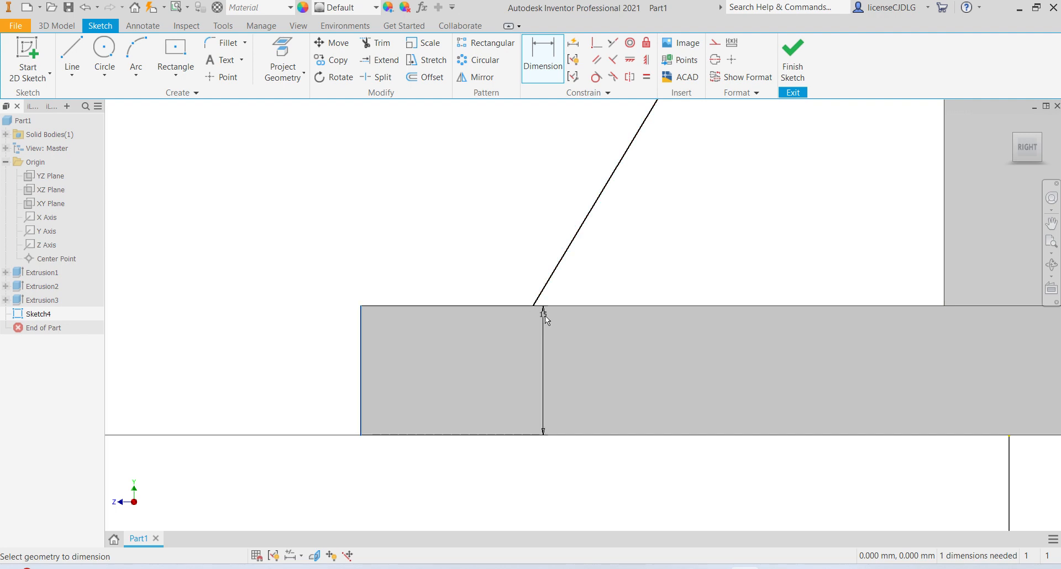
{"action": "middle_click_drag", "start_coordinate": [559, 331], "coordinate": [559, 337], "text": "shift"}
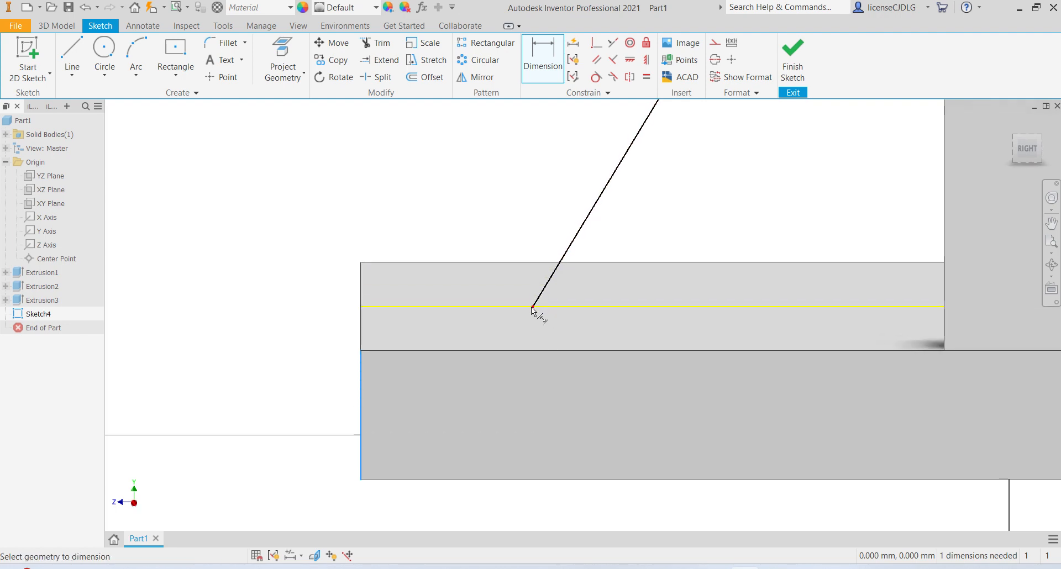
{"action": "left_click", "coordinate": [531, 308]}
{"action": "left_click", "coordinate": [472, 321]}
{"action": "type", "text": "2"}
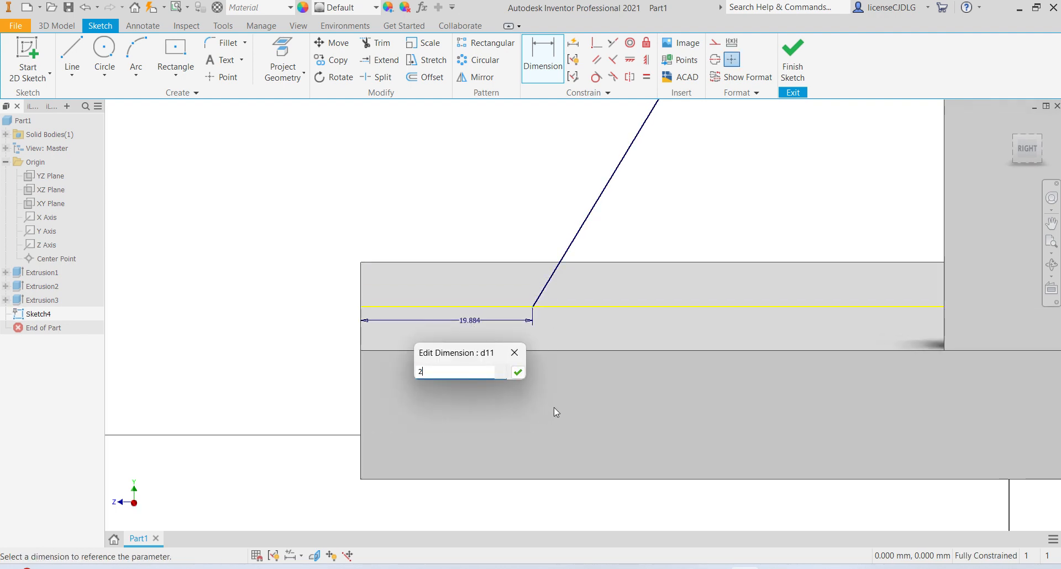
{"action": "type", "text": "0"}
{"action": "key", "text": "Return"}
{"action": "scroll", "coordinate": [504, 245], "scroll_direction": "down", "scroll_amount": 6}
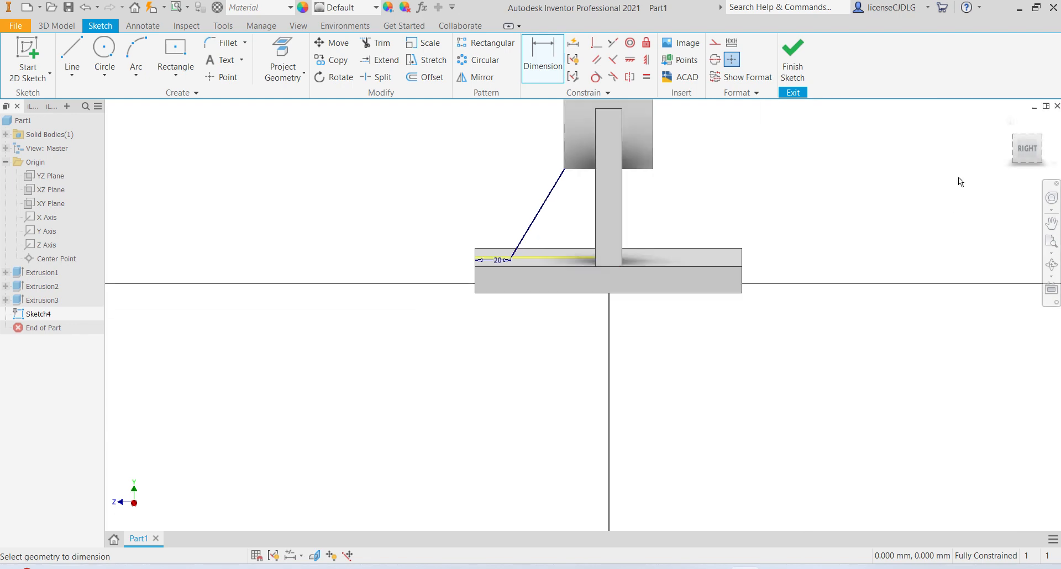
{"action": "left_click", "coordinate": [793, 58]}
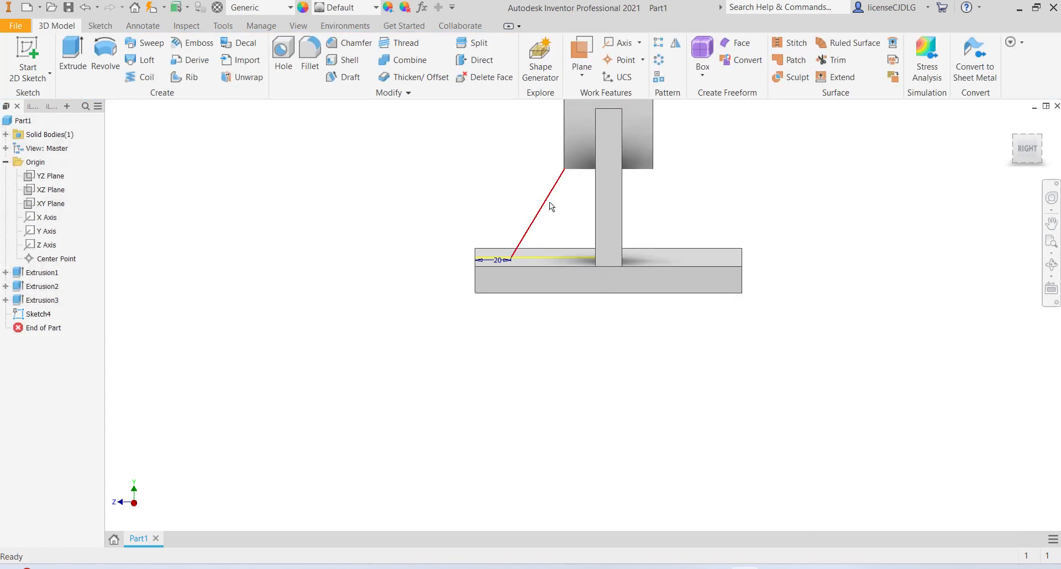
- Create a 10 mm thick rib from the slanted line, extruded parallel to the sketch plane
{"action": "left_click", "coordinate": [184, 79]}
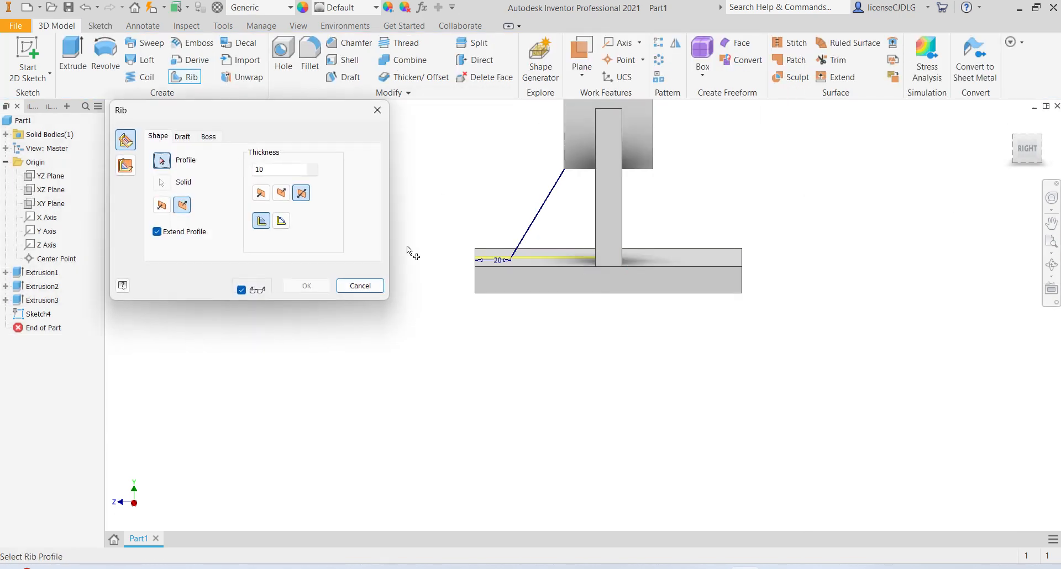
{"action": "mouse_move", "coordinate": [607, 327]}
{"action": "middle_mouse_down", "text": "shift"}
{"action": "mouse_move", "coordinate": [644, 348]}
{"action": "mouse_move", "coordinate": [733, 362]}
{"action": "mouse_move", "coordinate": [598, 274]}
{"action": "middle_mouse_up", "text": "shift"}
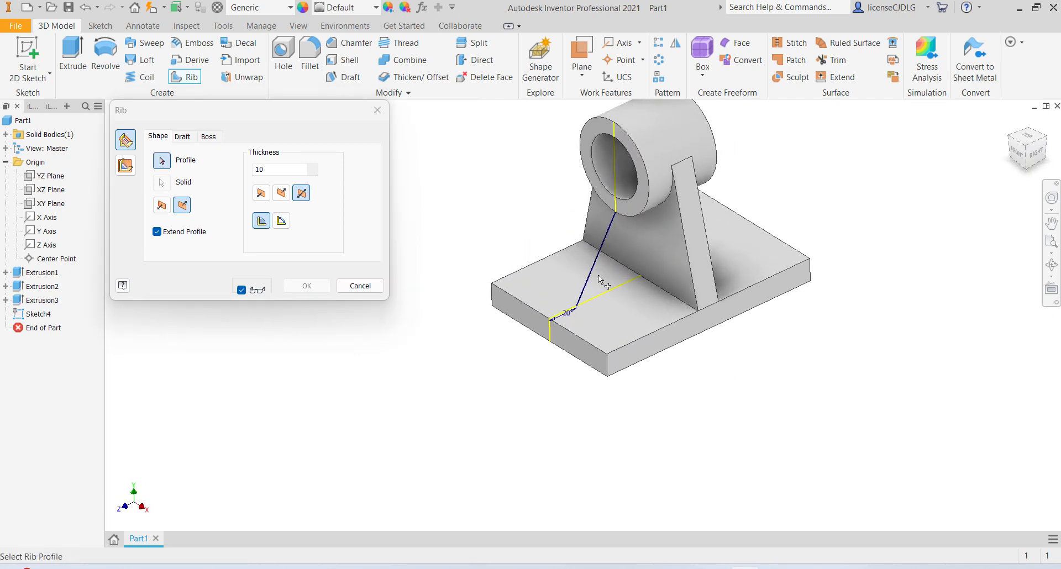
{"action": "left_click", "coordinate": [592, 262]}
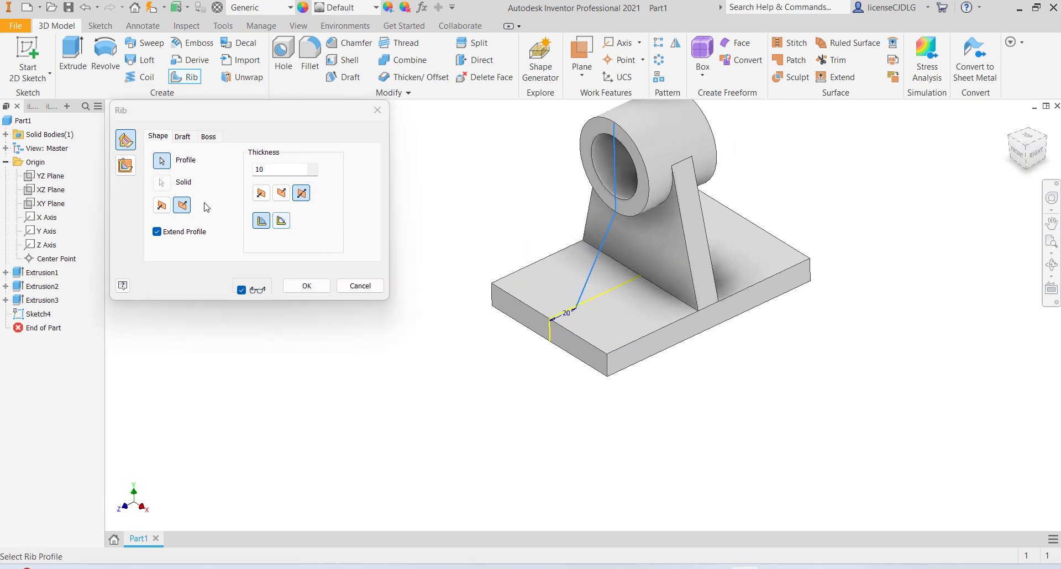
{"action": "left_click", "coordinate": [127, 167]}
{"action": "middle_click_drag", "start_coordinate": [765, 301], "coordinate": [819, 276], "text": "shift"}
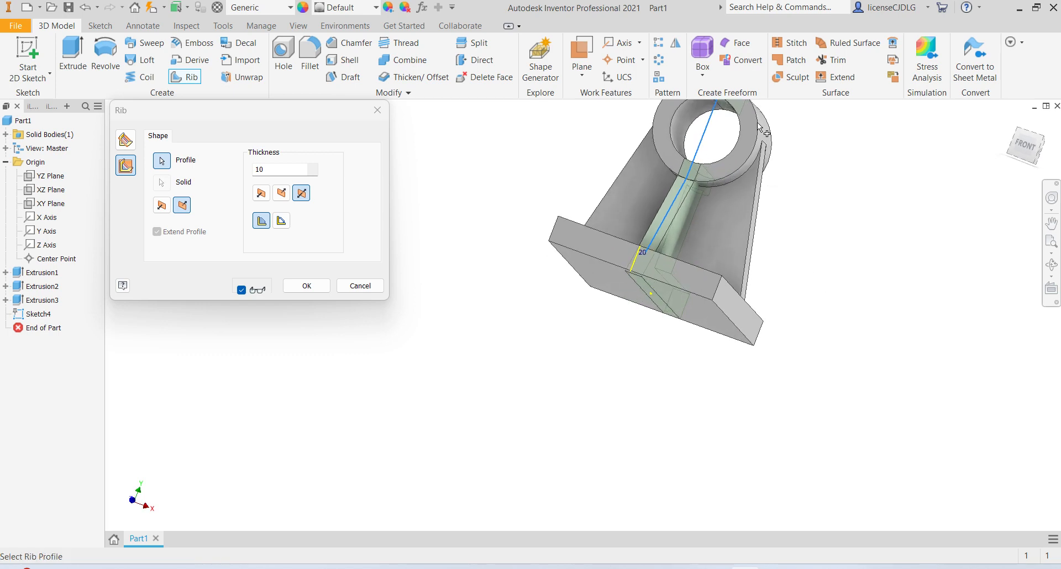
{"action": "scroll", "coordinate": [757, 124], "scroll_direction": "down", "scroll_amount": 5}
{"action": "middle_click_drag", "start_coordinate": [757, 138], "coordinate": [824, 273]}
{"action": "scroll", "coordinate": [741, 170], "scroll_direction": "up", "scroll_amount": 5}
{"action": "middle_click_drag", "start_coordinate": [742, 175], "coordinate": [621, 245], "text": "shift"}
{"action": "scroll", "coordinate": [665, 205], "scroll_direction": "up", "scroll_amount": 5}
{"action": "left_click", "coordinate": [307, 286]}
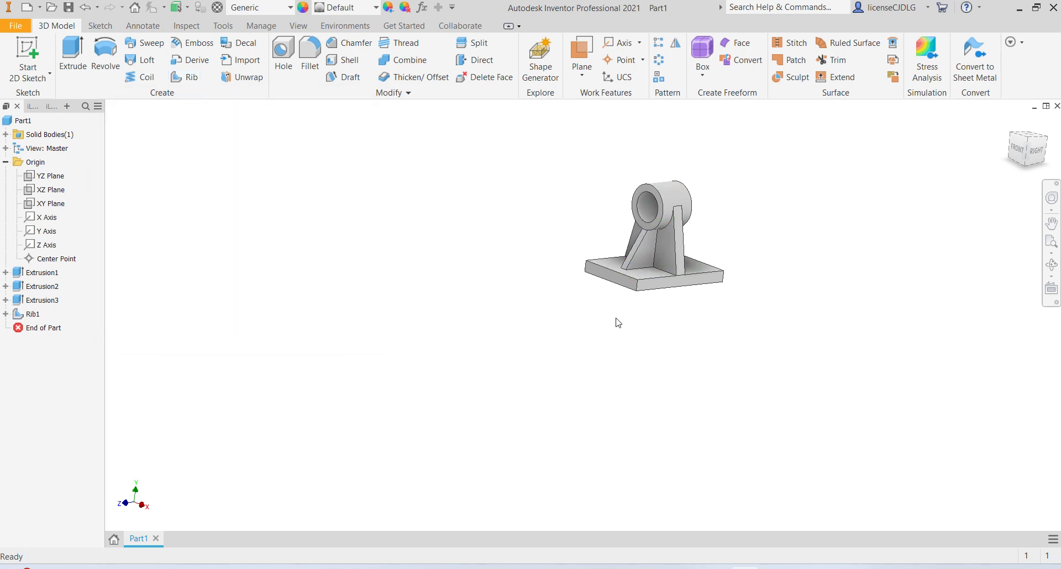
- Mirror the rib feature about the XY plane to create the matching rib on the other side
{"action": "middle_click_drag", "start_coordinate": [617, 321], "coordinate": [622, 260], "text": "shift"}
{"action": "scroll", "coordinate": [658, 243], "scroll_direction": "down", "scroll_amount": 5}
{"action": "scroll", "coordinate": [645, 242], "scroll_direction": "up", "scroll_amount": 5}
{"action": "scroll", "coordinate": [628, 225], "scroll_direction": "down", "scroll_amount": 5}
{"action": "scroll", "coordinate": [632, 229], "scroll_direction": "up", "scroll_amount": 3}
{"action": "scroll", "coordinate": [633, 228], "scroll_direction": "up", "scroll_amount": 2}
{"action": "scroll", "coordinate": [641, 228], "scroll_direction": "down", "scroll_amount": 5}
{"action": "scroll", "coordinate": [641, 227], "scroll_direction": "up", "scroll_amount": 4}
{"action": "left_click", "coordinate": [32, 314]}
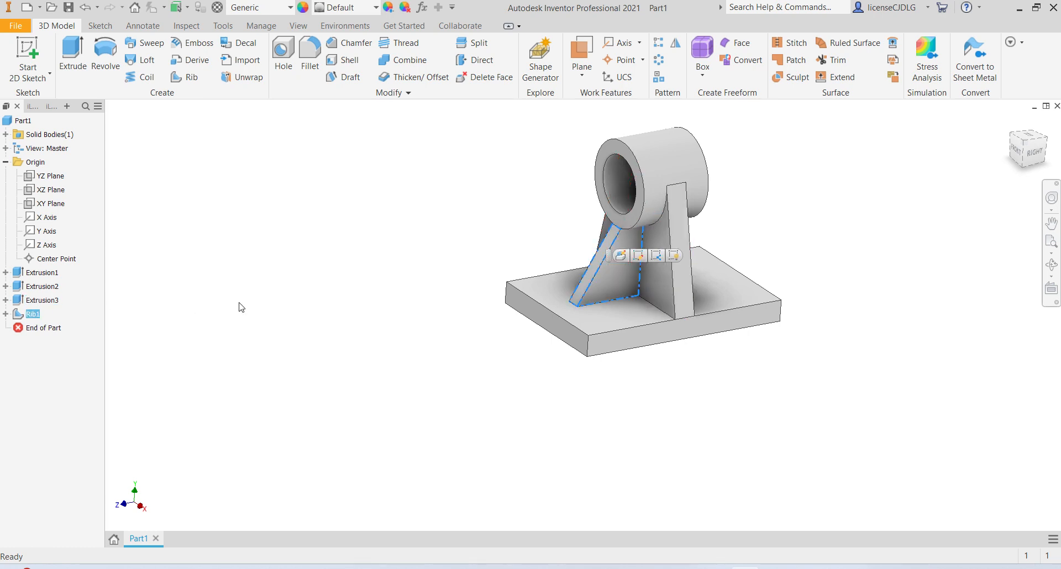
{"action": "left_click", "coordinate": [674, 47]}
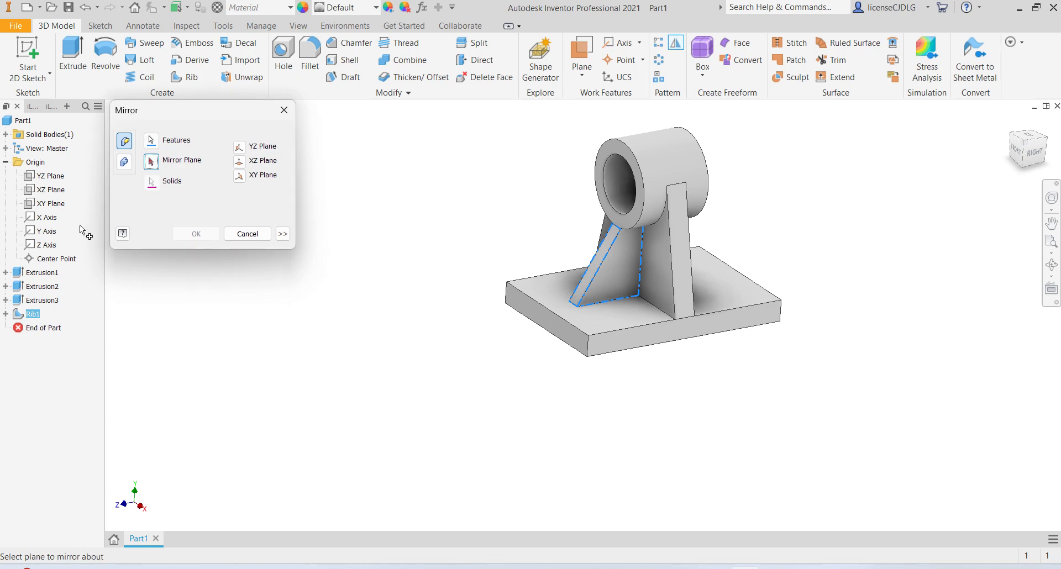
{"action": "left_click", "coordinate": [57, 199]}
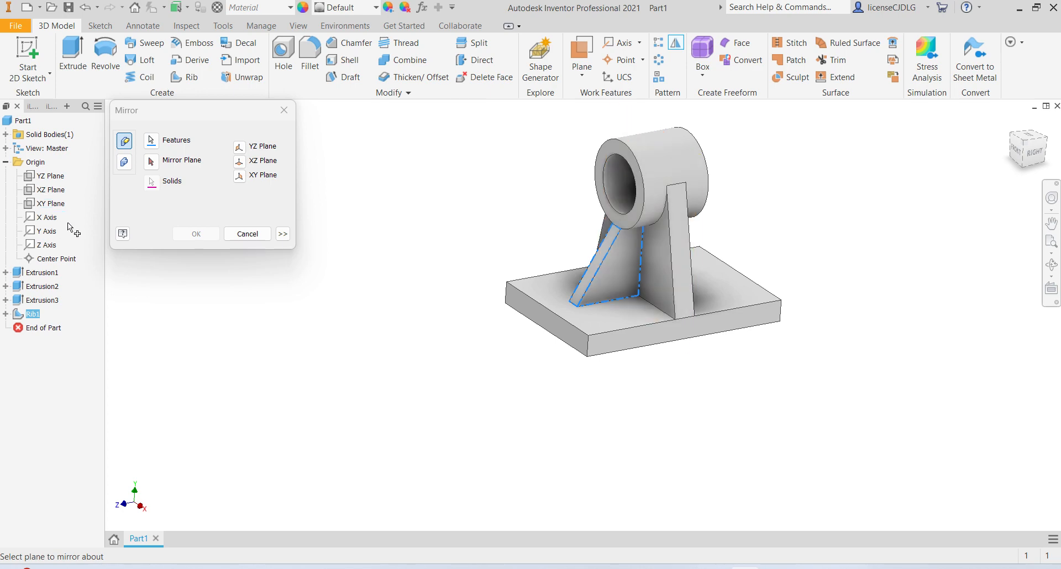
{"action": "left_click", "coordinate": [151, 164]}
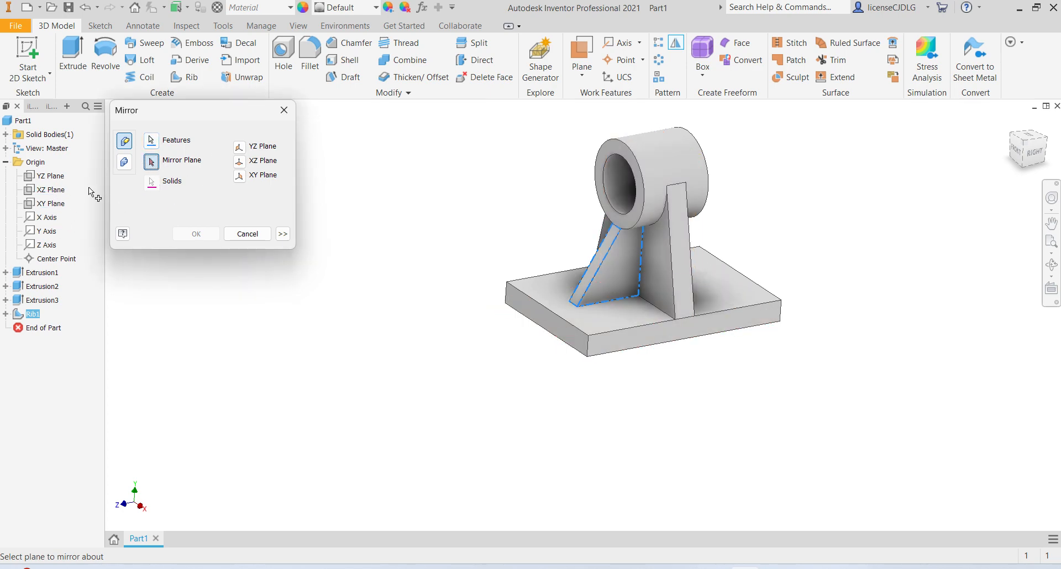
{"action": "left_click", "coordinate": [58, 206]}
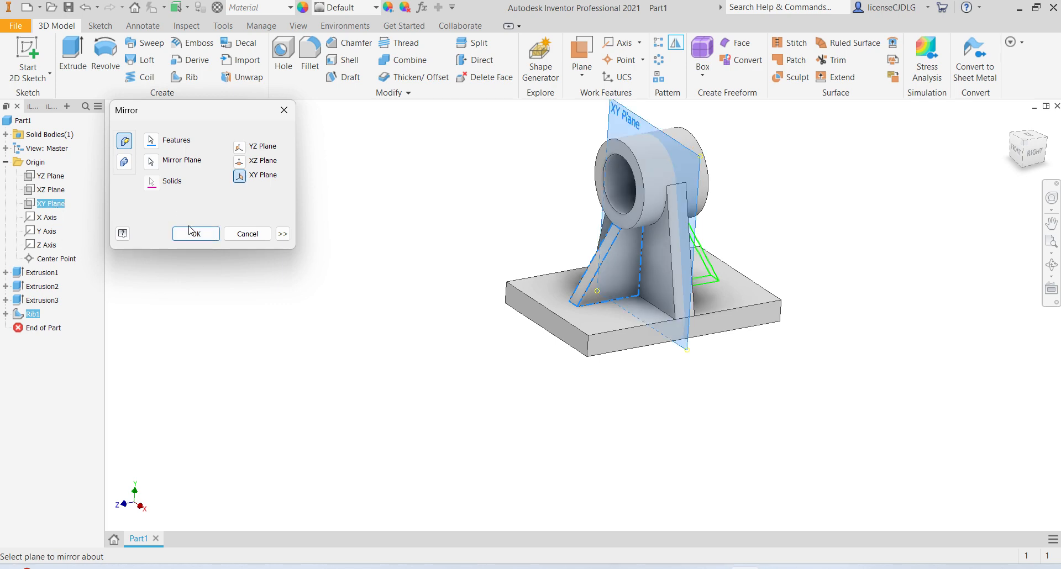
{"action": "left_click", "coordinate": [194, 233]}
- Orbit the model and compare it with reference drawing Ex 20
{"action": "middle_click_drag", "start_coordinate": [663, 366], "coordinate": [752, 321], "text": "shift"}
{"action": "scroll", "coordinate": [724, 269], "scroll_direction": "up", "scroll_amount": 5}
{"action": "scroll", "coordinate": [724, 270], "scroll_direction": "down", "scroll_amount": 5}
{"action": "scroll", "coordinate": [713, 293], "scroll_direction": "down", "scroll_amount": 4}
{"action": "scroll", "coordinate": [663, 294], "scroll_direction": "up", "scroll_amount": 3}
{"action": "scroll", "coordinate": [663, 295], "scroll_direction": "down", "scroll_amount": 5}
{"action": "middle_click_drag", "start_coordinate": [672, 312], "coordinate": [677, 290], "text": "shift"}
{"action": "scroll", "coordinate": [668, 287], "scroll_direction": "up", "scroll_amount": 5}
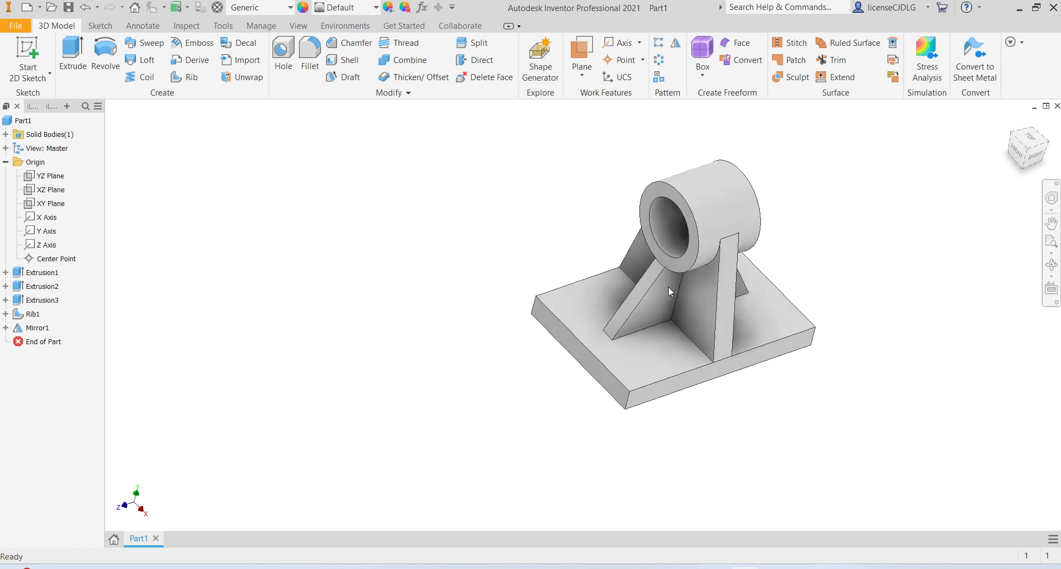
{"action": "scroll", "coordinate": [677, 306], "scroll_direction": "down", "scroll_amount": 5}
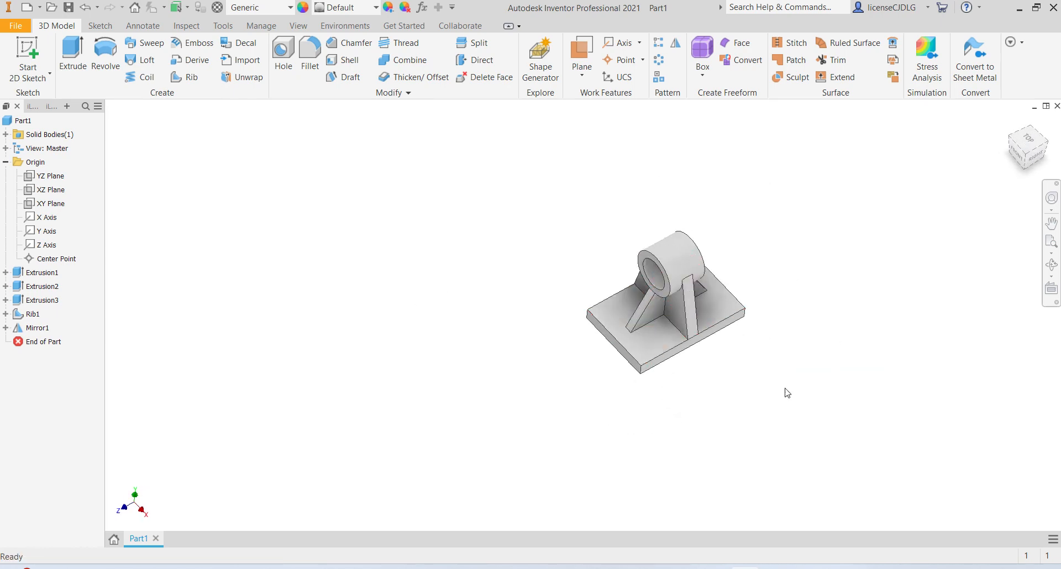
{"action": "left_click", "coordinate": [716, 567]}
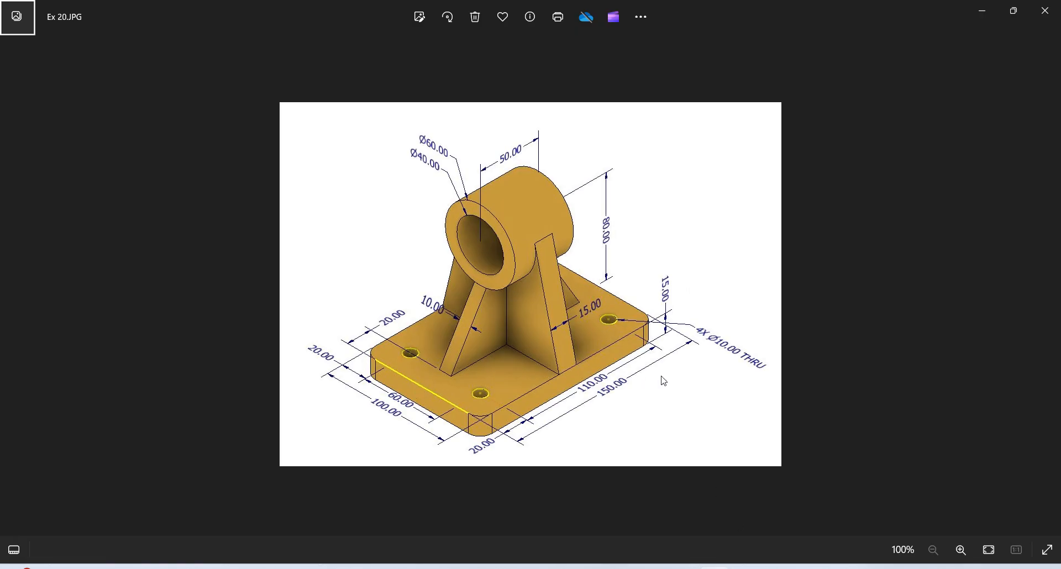
{"action": "left_click", "coordinate": [744, 567]}
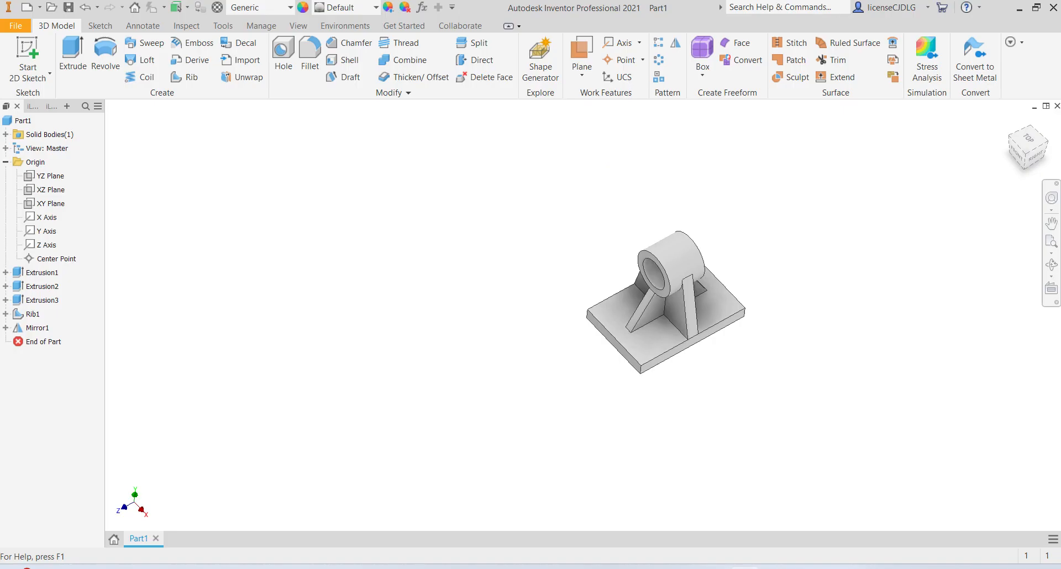
- Fillet the four vertical corner edges of the base plate with a 10 mm radius
{"action": "left_click", "coordinate": [310, 55]}
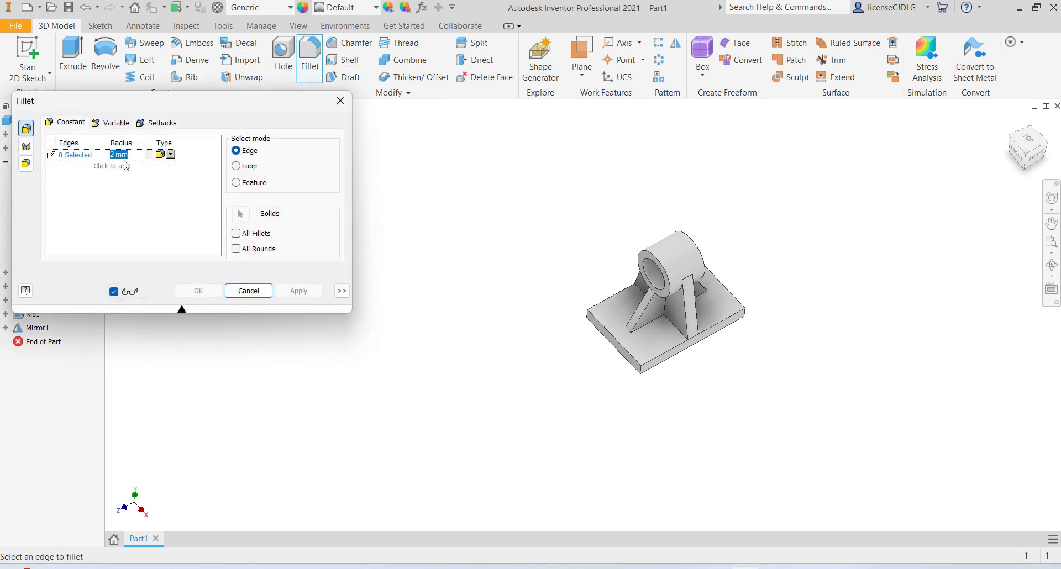
{"action": "scroll", "coordinate": [644, 367], "scroll_direction": "up", "scroll_amount": 5}
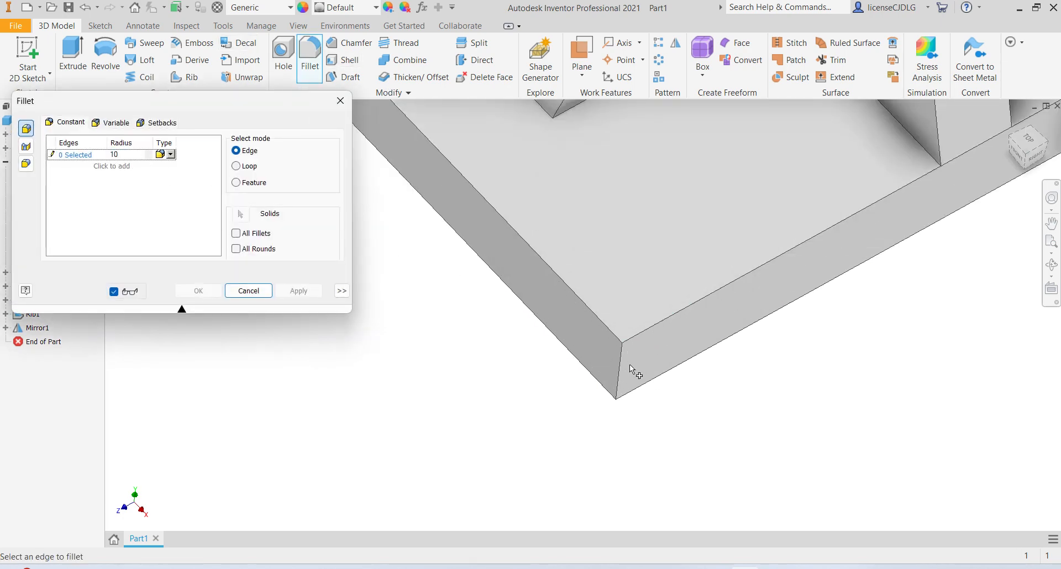
{"action": "left_click", "coordinate": [622, 366]}
{"action": "scroll", "coordinate": [435, 229], "scroll_direction": "down", "scroll_amount": 6}
{"action": "scroll", "coordinate": [423, 195], "scroll_direction": "up", "scroll_amount": 8}
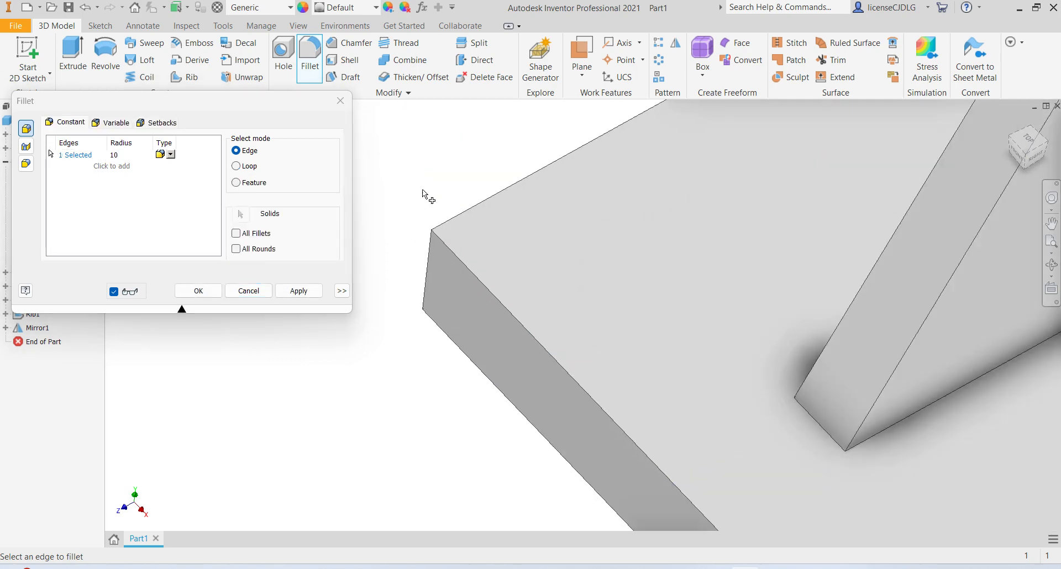
{"action": "left_click", "coordinate": [435, 265]}
{"action": "scroll", "coordinate": [458, 200], "scroll_direction": "down", "scroll_amount": 8}
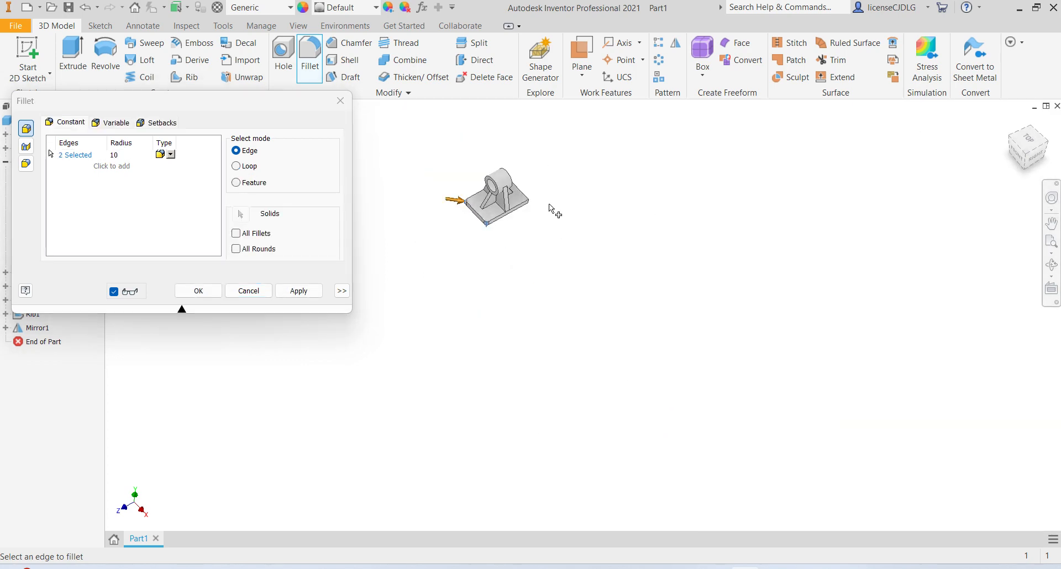
{"action": "scroll", "coordinate": [550, 208], "scroll_direction": "up", "scroll_amount": 8}
{"action": "left_click", "coordinate": [788, 193]}
{"action": "scroll", "coordinate": [744, 296], "scroll_direction": "down", "scroll_amount": 8}
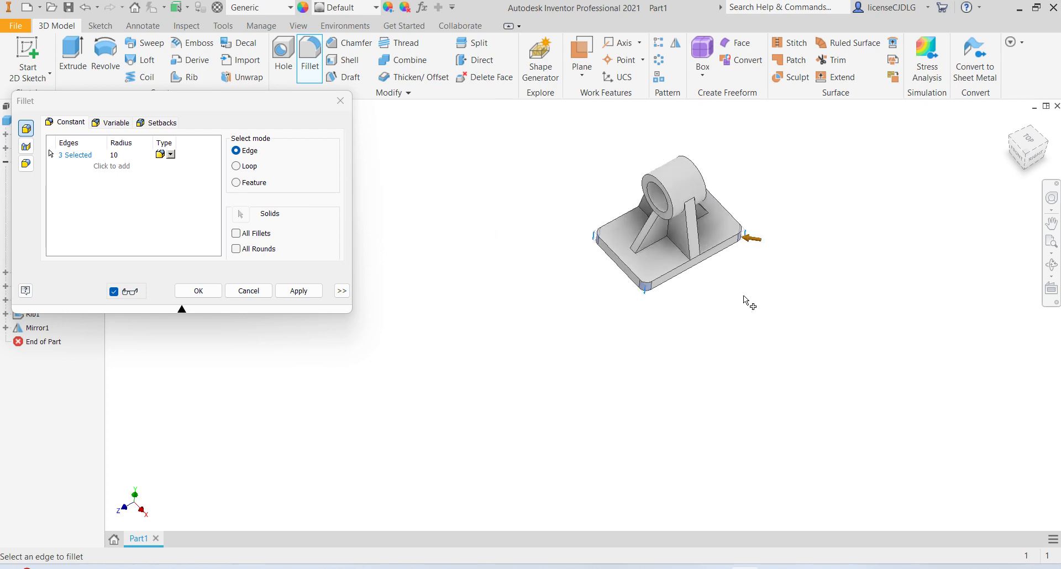
{"action": "middle_click_drag", "start_coordinate": [730, 279], "coordinate": [735, 235], "text": "shift"}
{"action": "scroll", "coordinate": [735, 235], "scroll_direction": "up", "scroll_amount": 8}
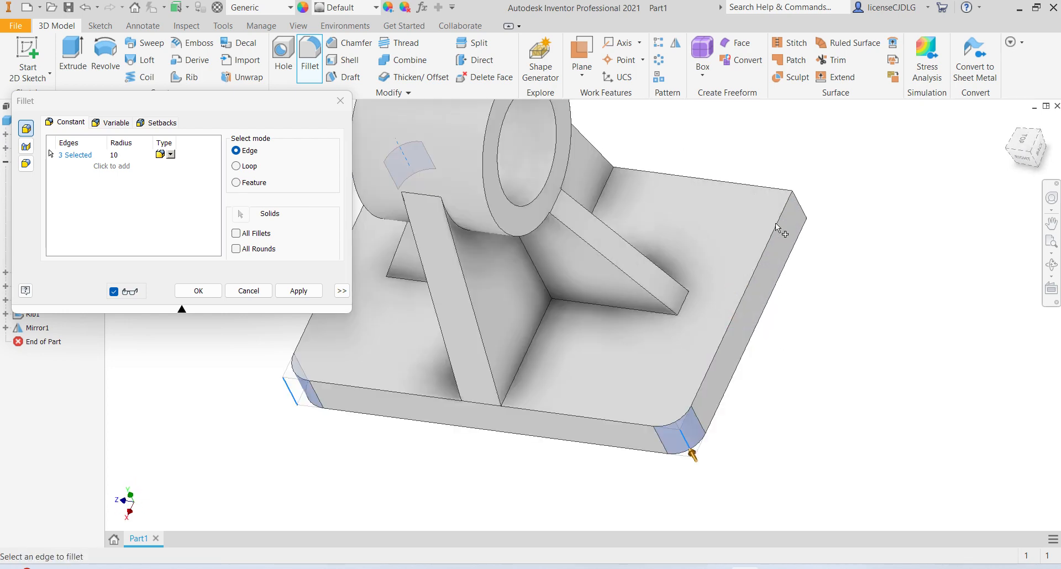
{"action": "left_click", "coordinate": [808, 213]}
{"action": "left_click", "coordinate": [298, 292]}
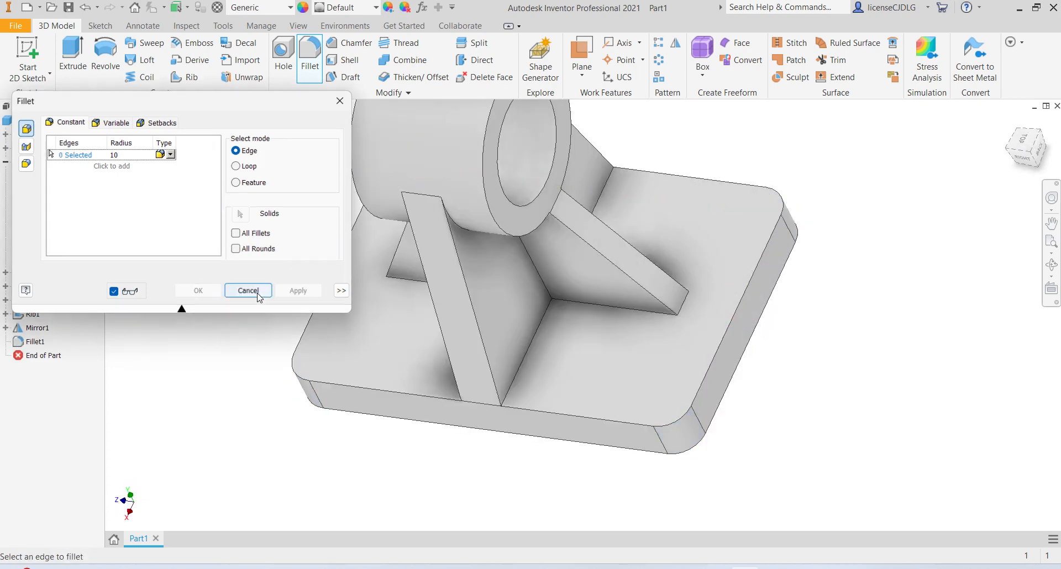
{"action": "left_click", "coordinate": [257, 294]}
- Start a sketch on the plate's top face and place four points near the plate's corners
{"action": "scroll", "coordinate": [558, 331], "scroll_direction": "down", "scroll_amount": 6}
{"action": "middle_click_drag", "start_coordinate": [568, 343], "coordinate": [615, 381], "text": "shift"}
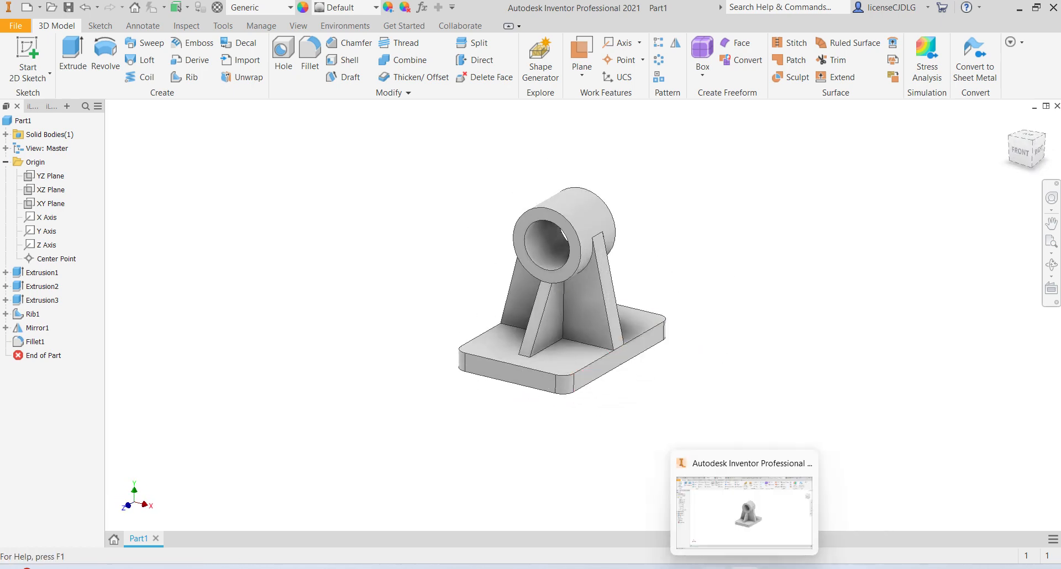
{"action": "left_click", "coordinate": [713, 568]}
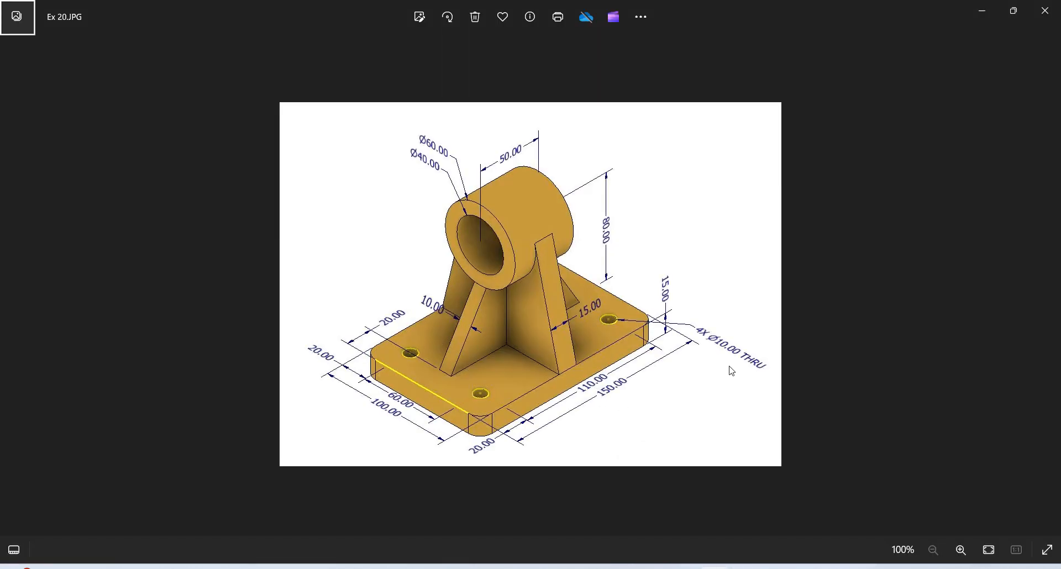
{"action": "key", "text": "alt+Tab"}
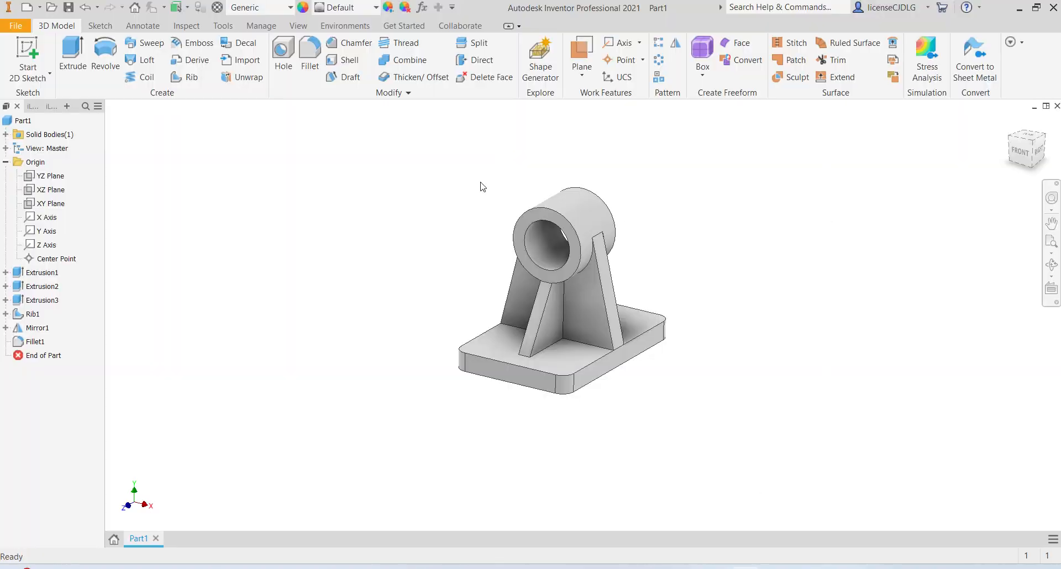
{"action": "left_click", "coordinate": [572, 352]}
{"action": "left_click", "coordinate": [663, 345]}
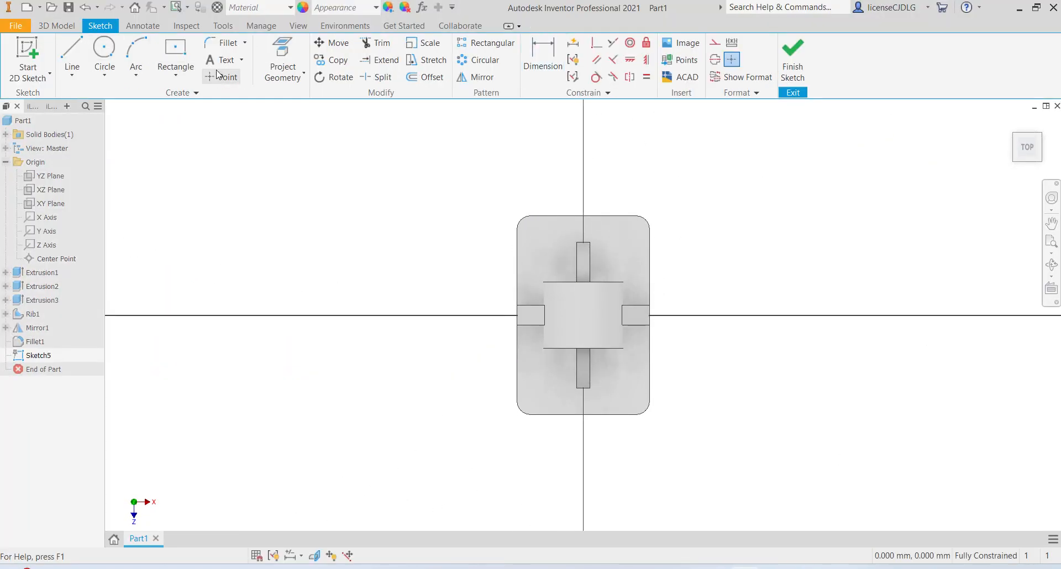
{"action": "left_click", "coordinate": [220, 77]}
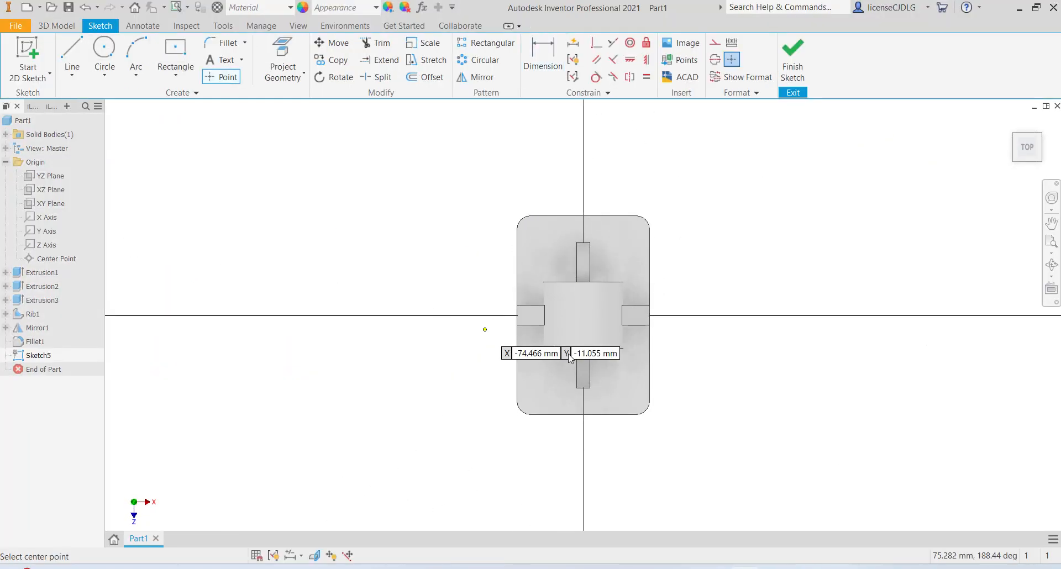
{"action": "left_click", "coordinate": [543, 390]}
{"action": "left_click", "coordinate": [628, 391]}
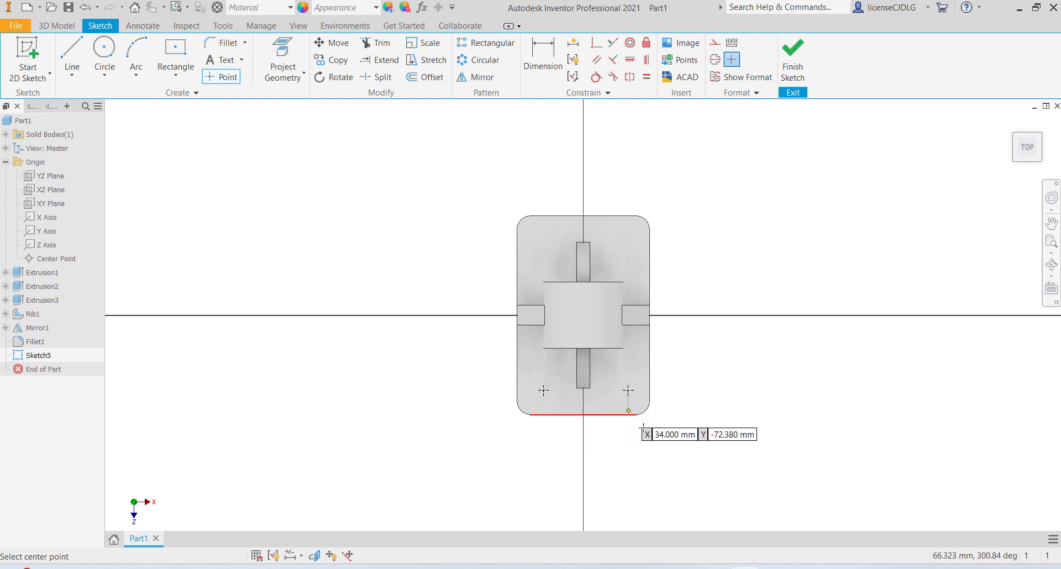
{"action": "left_click", "coordinate": [540, 240]}
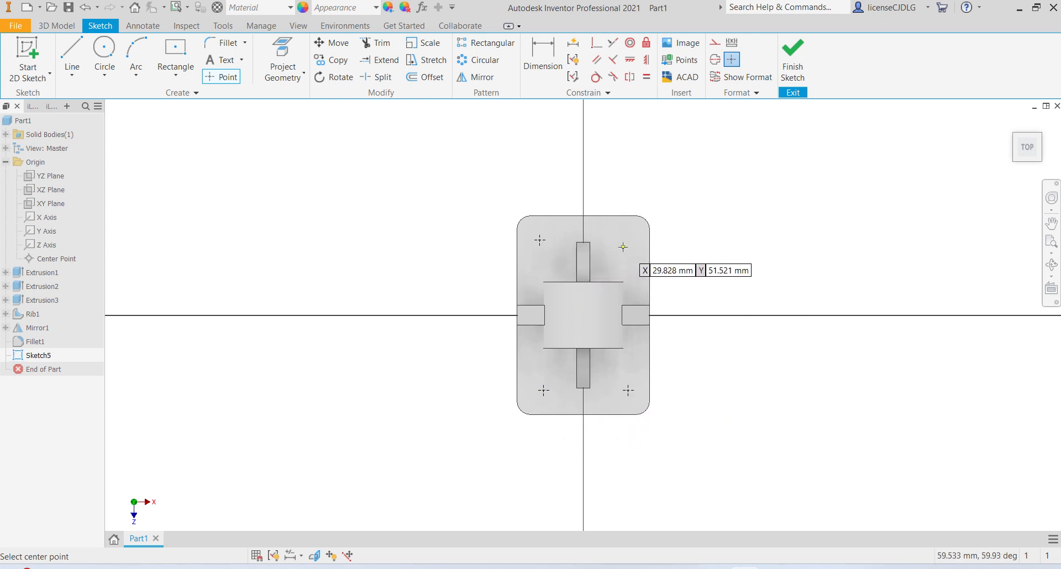
{"action": "left_click", "coordinate": [628, 240]}
- Dimension the upper-left point 20 mm from the plate's back edge and 20 mm from its left edge
{"action": "left_click", "coordinate": [543, 67]}
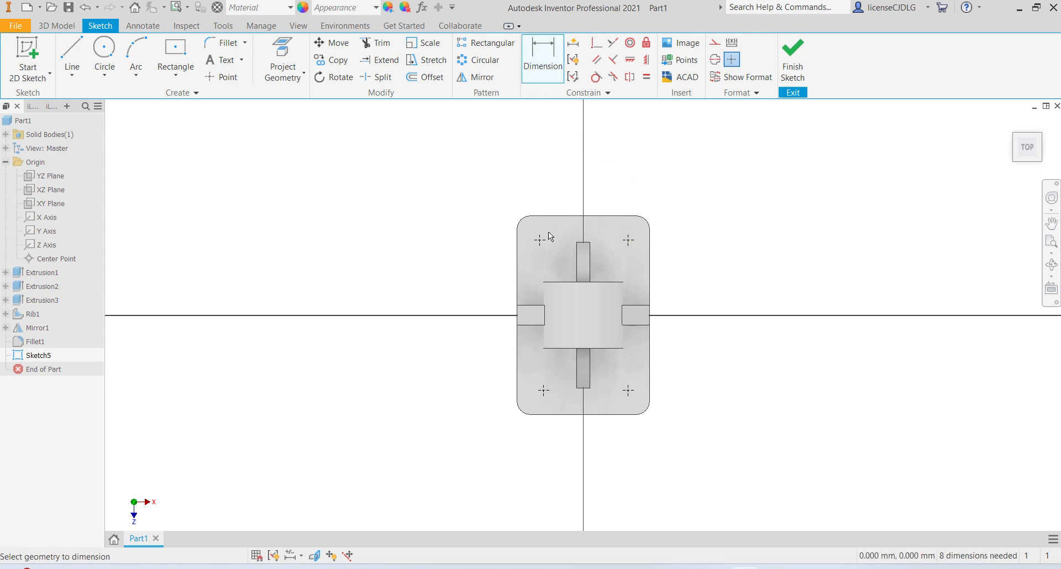
{"action": "left_click", "coordinate": [552, 220]}
{"action": "left_click", "coordinate": [540, 240]}
{"action": "left_click", "coordinate": [488, 234]}
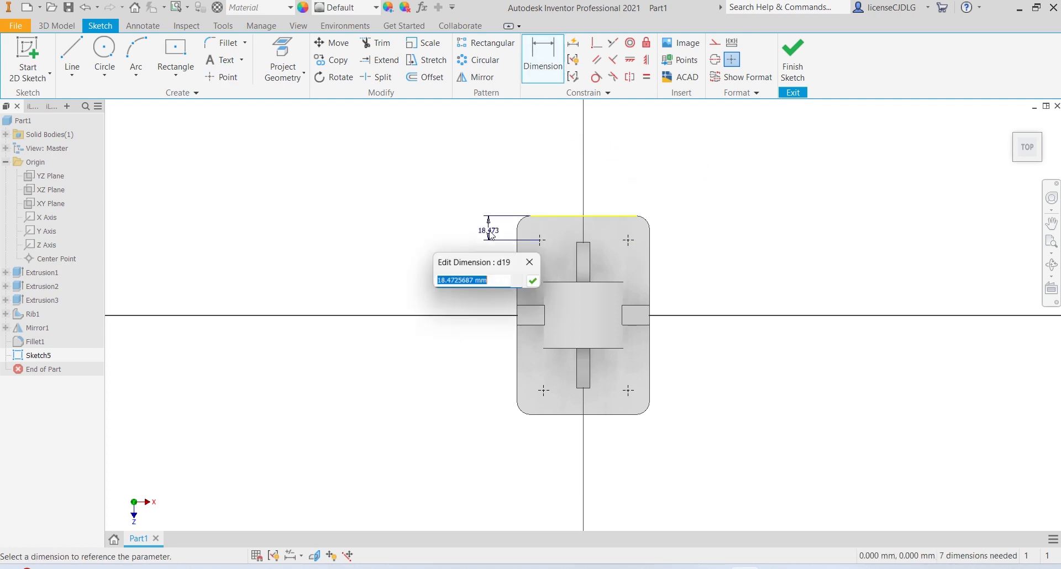
{"action": "type", "text": "2"}
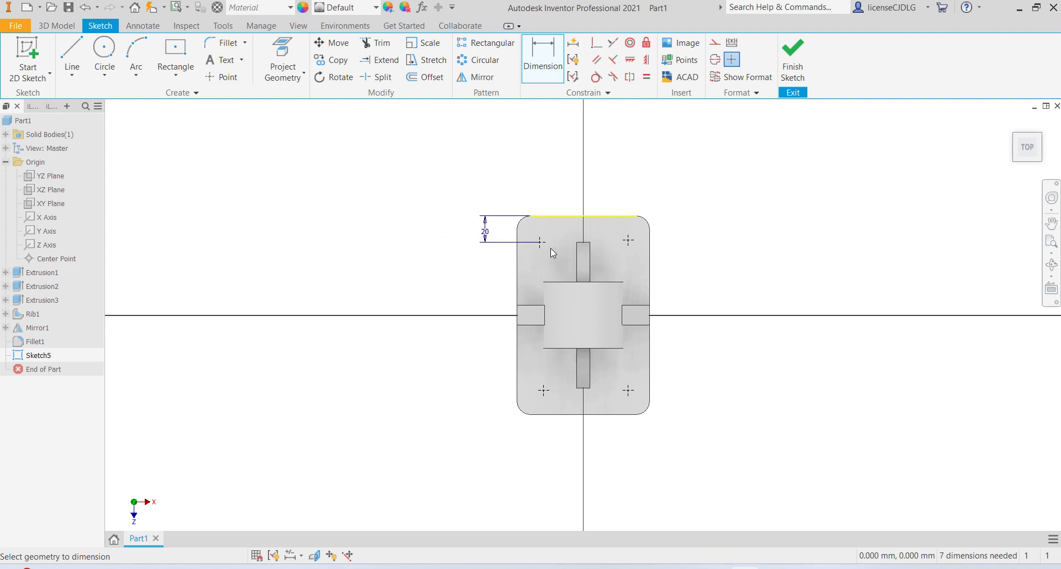
{"action": "left_click", "coordinate": [541, 242]}
{"action": "left_click", "coordinate": [517, 270]}
{"action": "left_click", "coordinate": [494, 267]}
{"action": "type", "text": "20"}
{"action": "key", "text": "Return"}
- Dimension the upper-right point 20 mm from the plate's back edge
{"action": "left_click", "coordinate": [621, 215]}
{"action": "left_click", "coordinate": [628, 240]}
{"action": "left_click", "coordinate": [677, 229]}
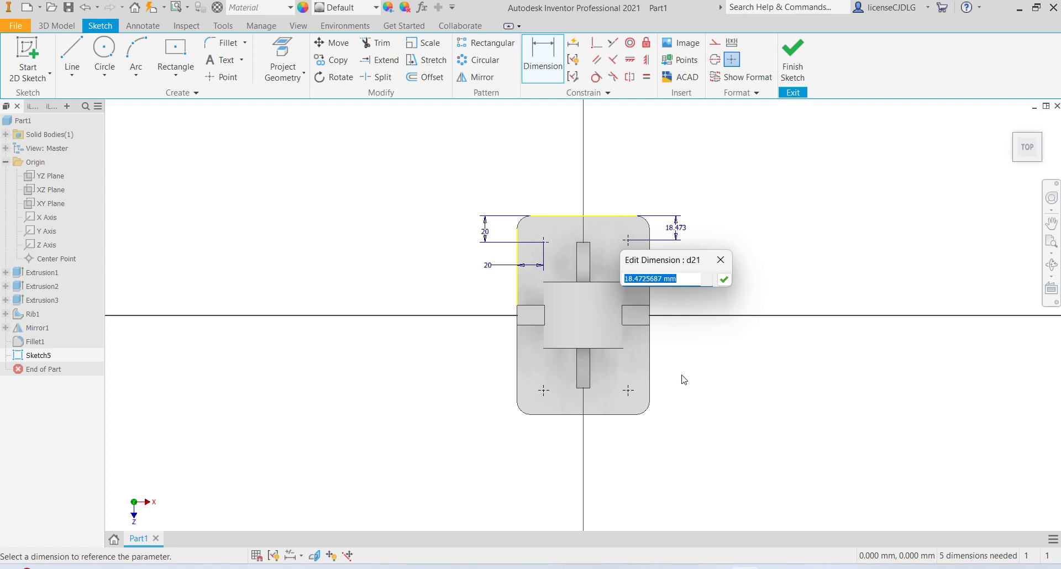
{"action": "type", "text": "20"}
{"action": "key", "text": "Return"}
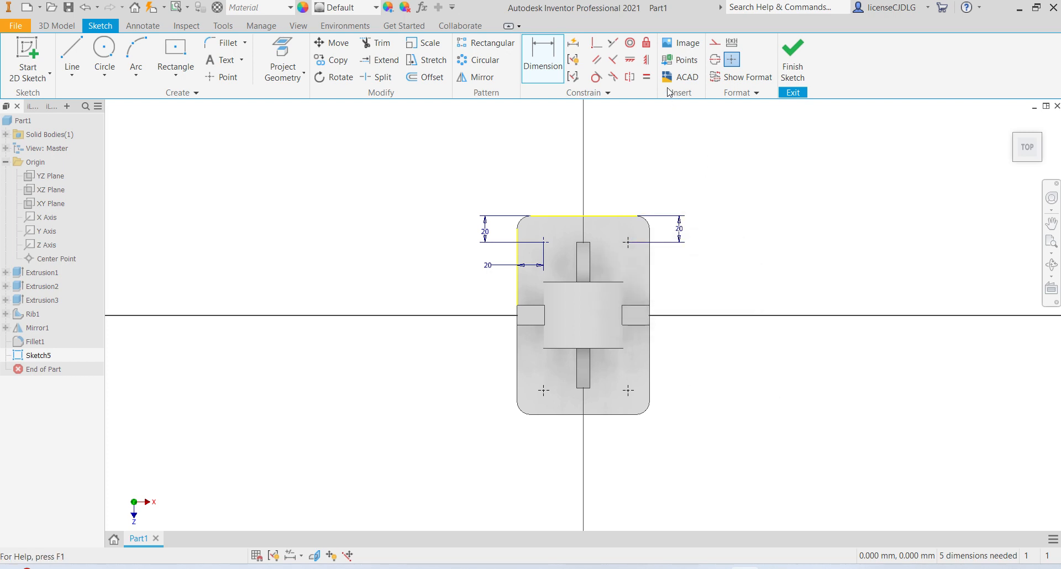
- Constrain each pair of left and right points vertically aligned and the two lower points horizontally aligned
{"action": "left_click", "coordinate": [549, 242]}
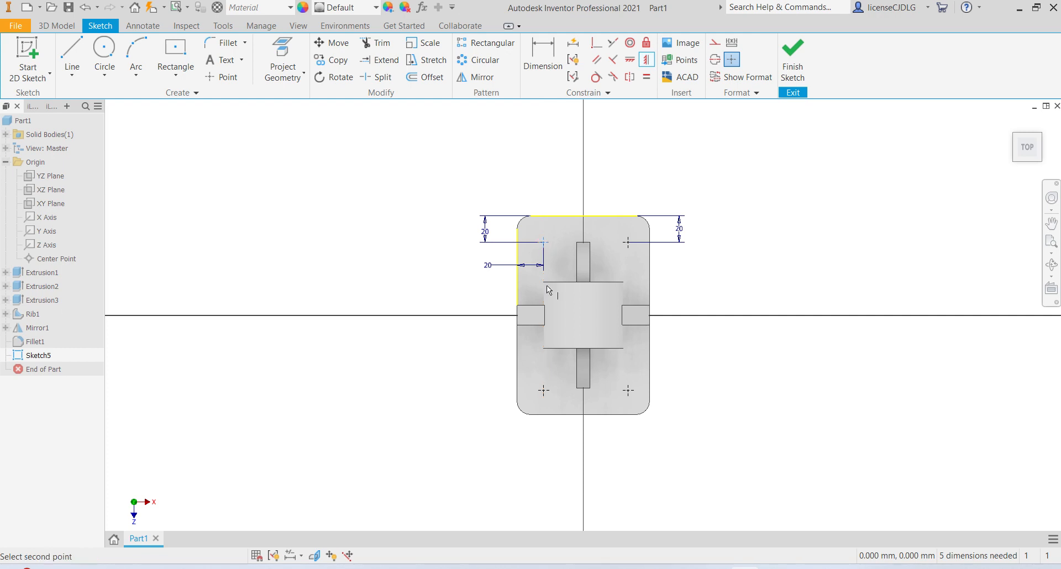
{"action": "left_click", "coordinate": [544, 392]}
{"action": "left_click", "coordinate": [628, 242]}
{"action": "left_click", "coordinate": [628, 391]}
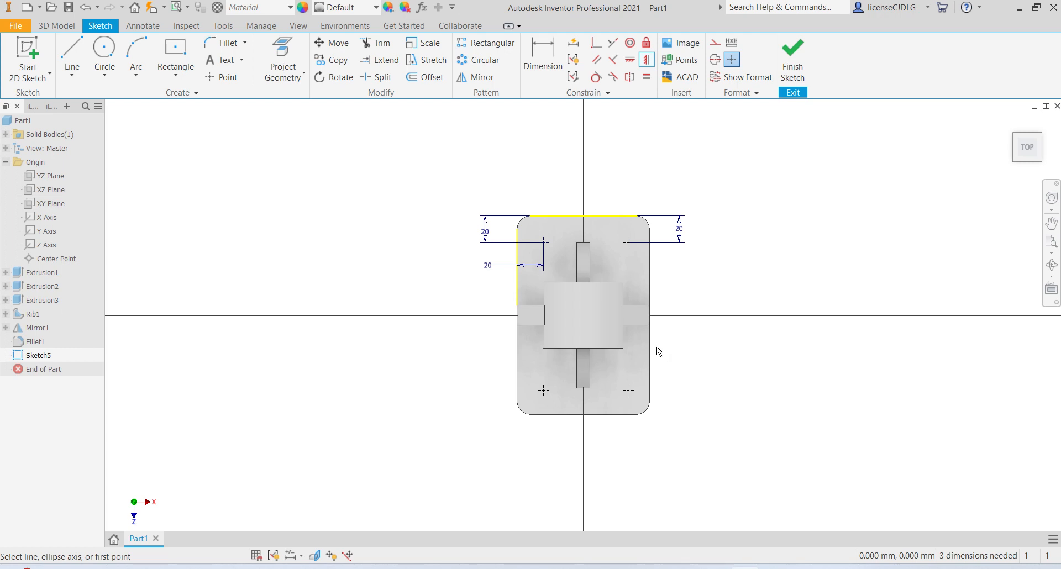
{"action": "left_click", "coordinate": [630, 59]}
{"action": "left_click", "coordinate": [551, 393]}
{"action": "left_click", "coordinate": [628, 391]}
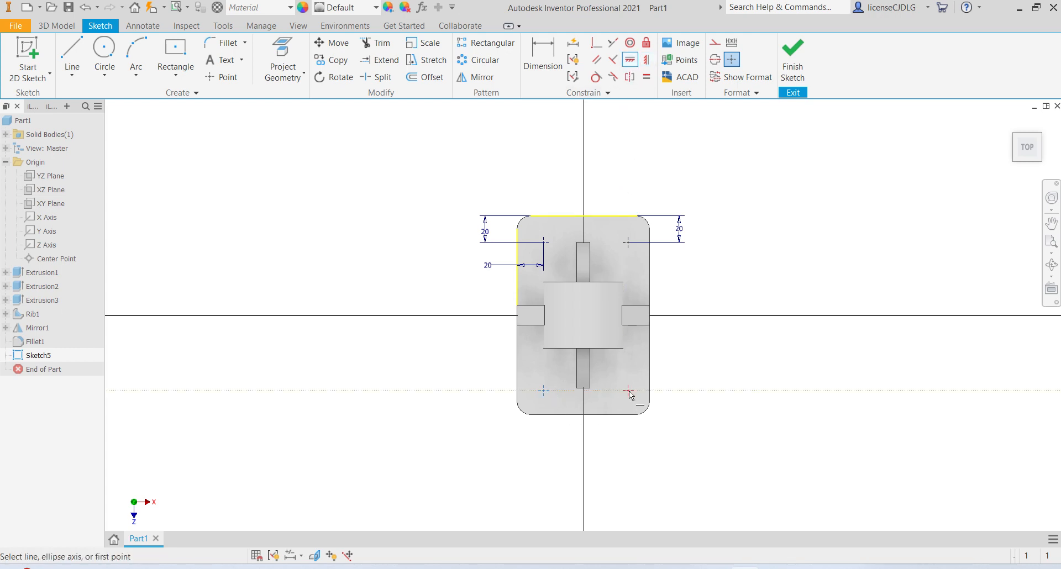
{"action": "left_click", "coordinate": [543, 243]}
{"action": "left_click", "coordinate": [623, 245]}
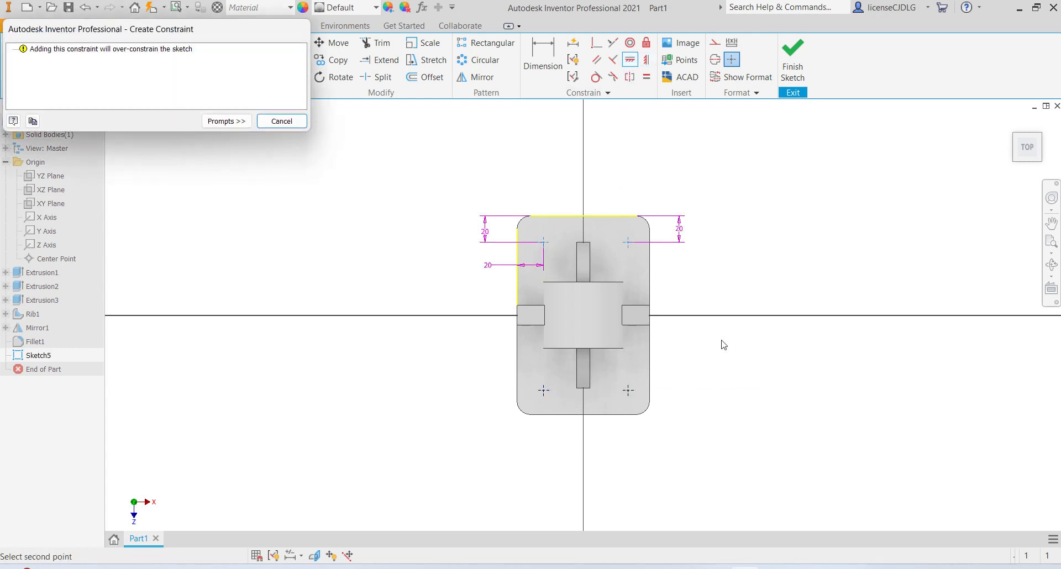
{"action": "key", "text": "Escape"}
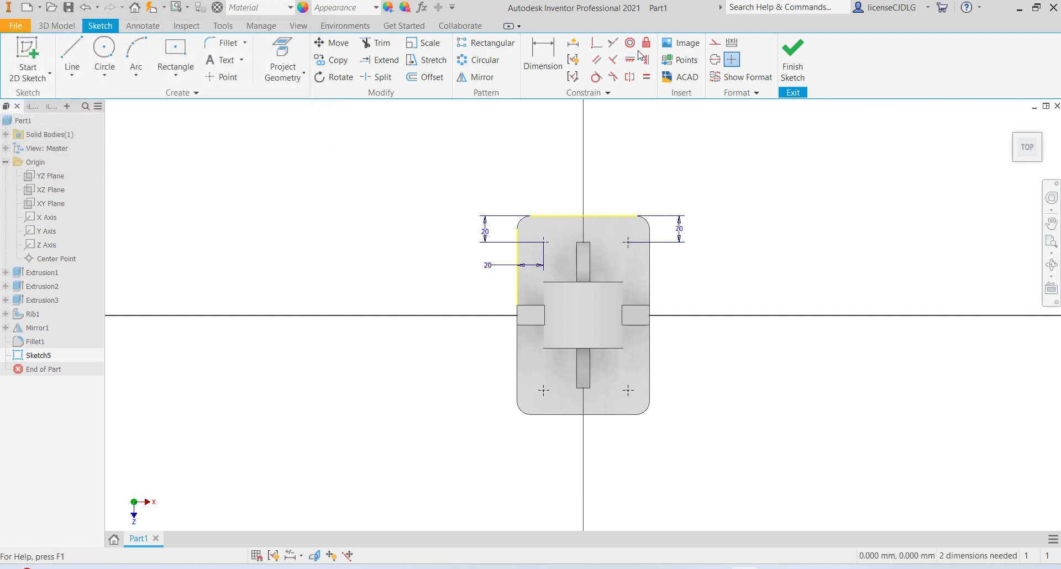
- Dimension the lower-left point 20 mm from the plate's front edge
{"action": "key", "text": "d"}
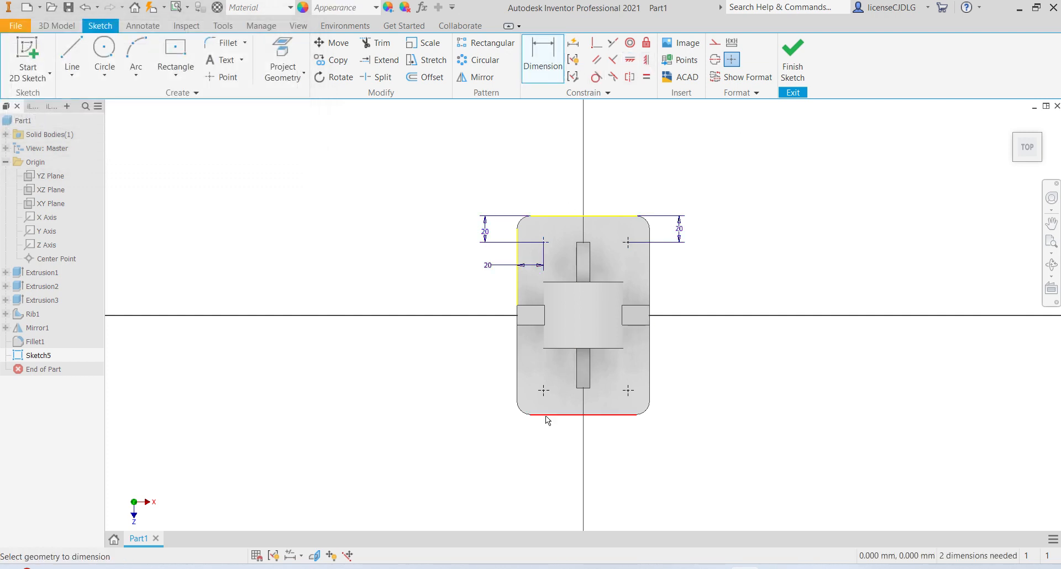
{"action": "left_click", "coordinate": [557, 415]}
{"action": "left_click", "coordinate": [544, 391]}
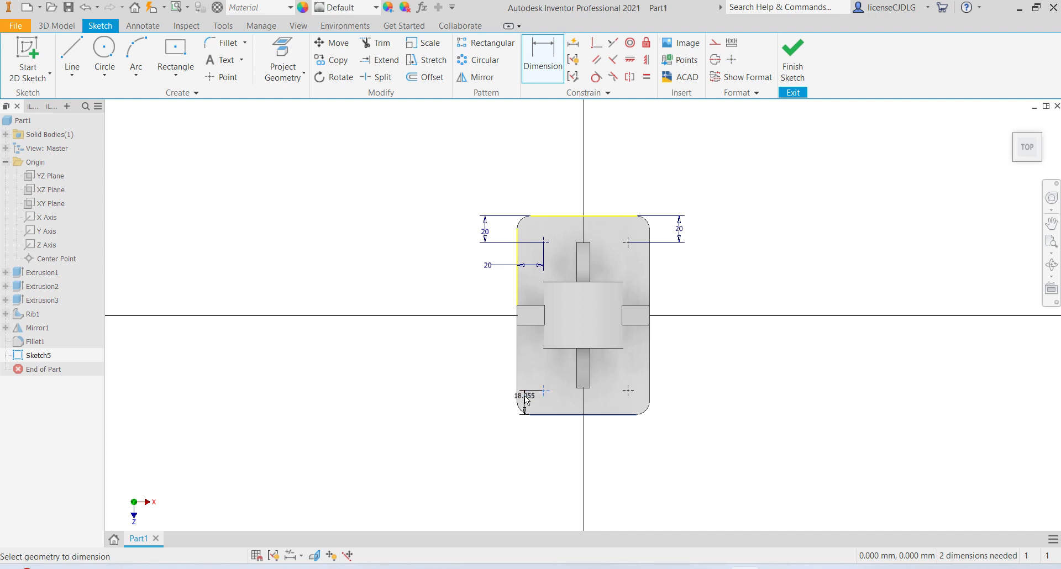
{"action": "left_click", "coordinate": [489, 405]}
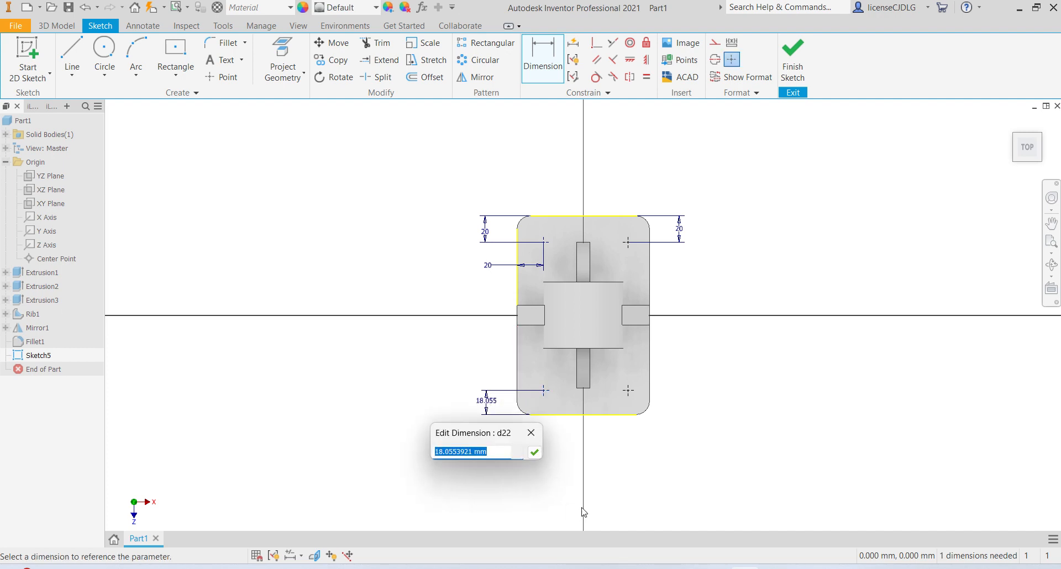
{"action": "type", "text": "20"}
{"action": "key", "text": "Return"}
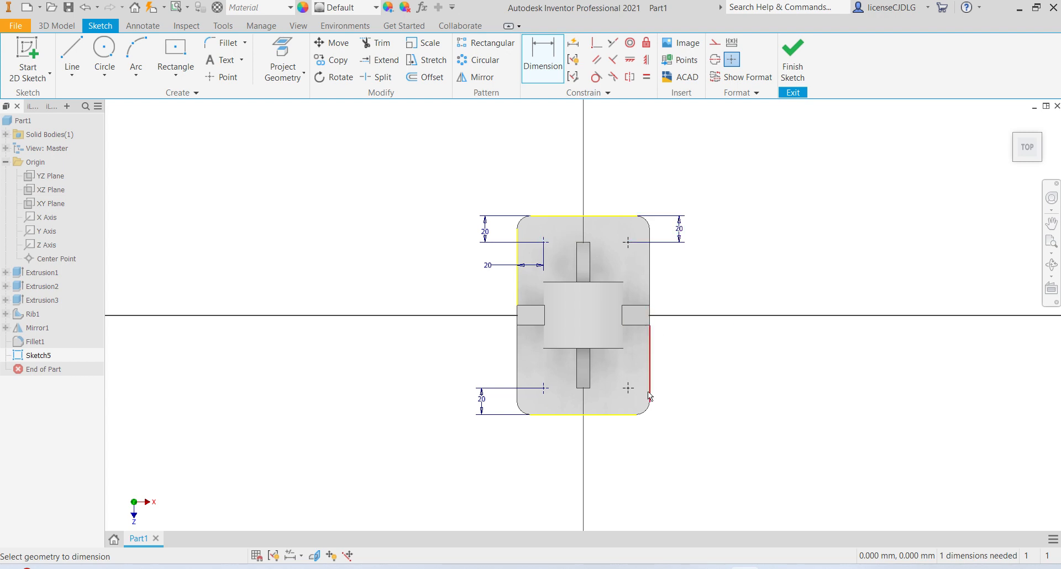
- Dimension the upper-right point 20 mm from the plate's right edge and finish the sketch
{"action": "left_click", "coordinate": [650, 264]}
{"action": "left_click", "coordinate": [682, 200]}
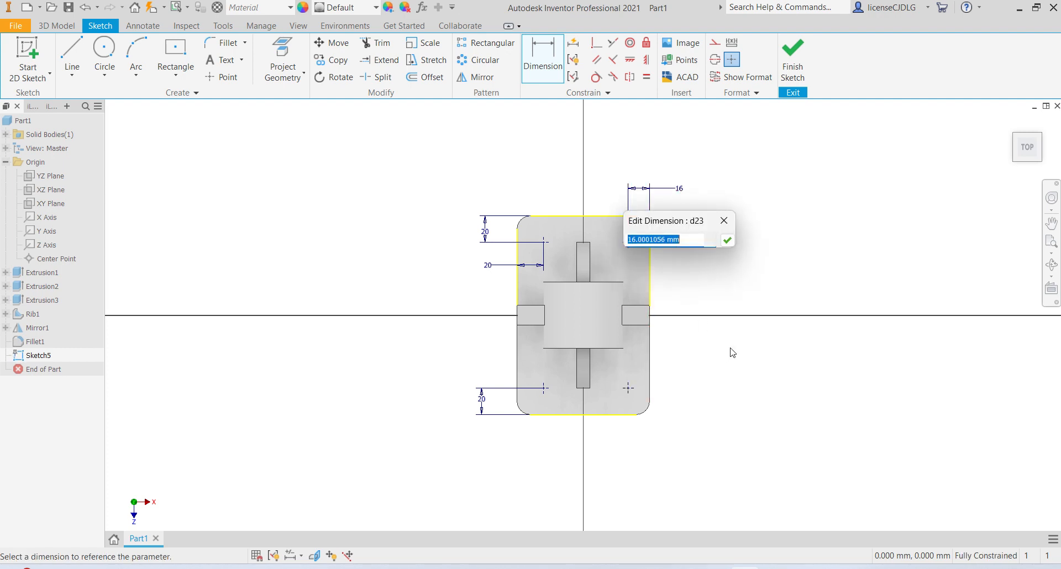
{"action": "type", "text": "20"}
{"action": "key", "text": "Return"}
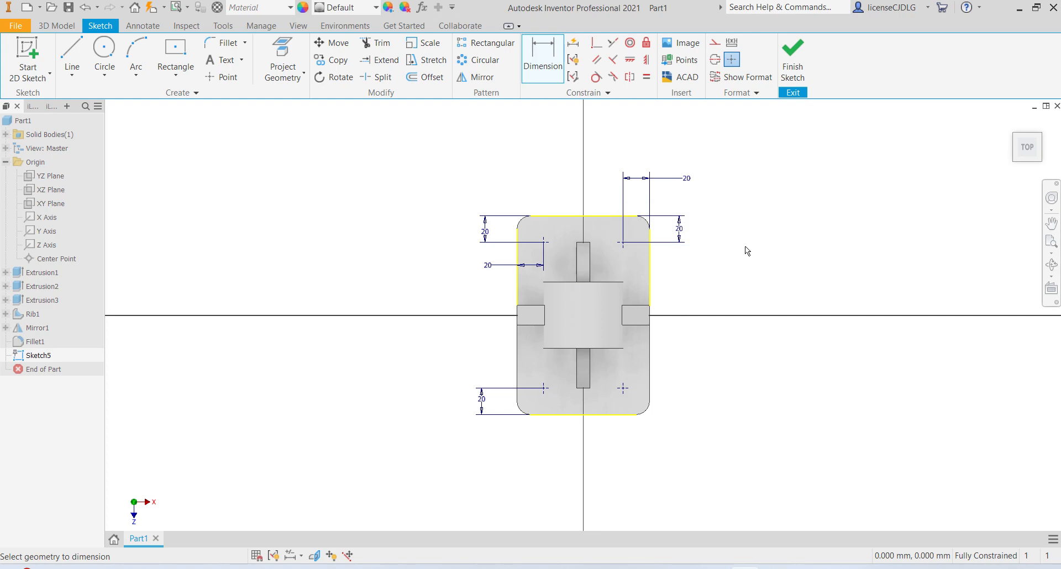
{"action": "left_click", "coordinate": [793, 61]}
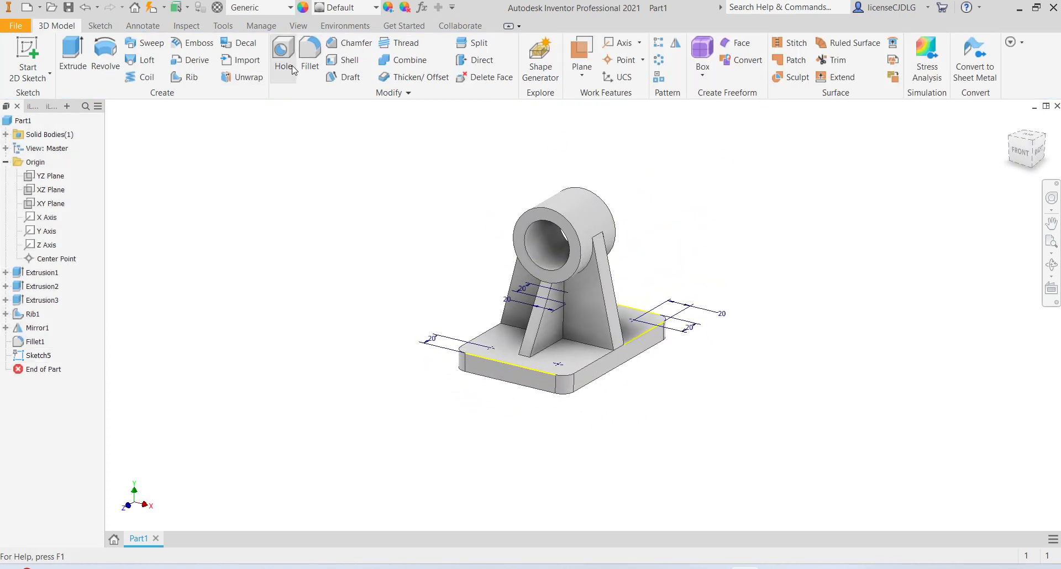
- Create 10 mm diameter through-all holes at the four sketch points
{"action": "left_click", "coordinate": [293, 66]}
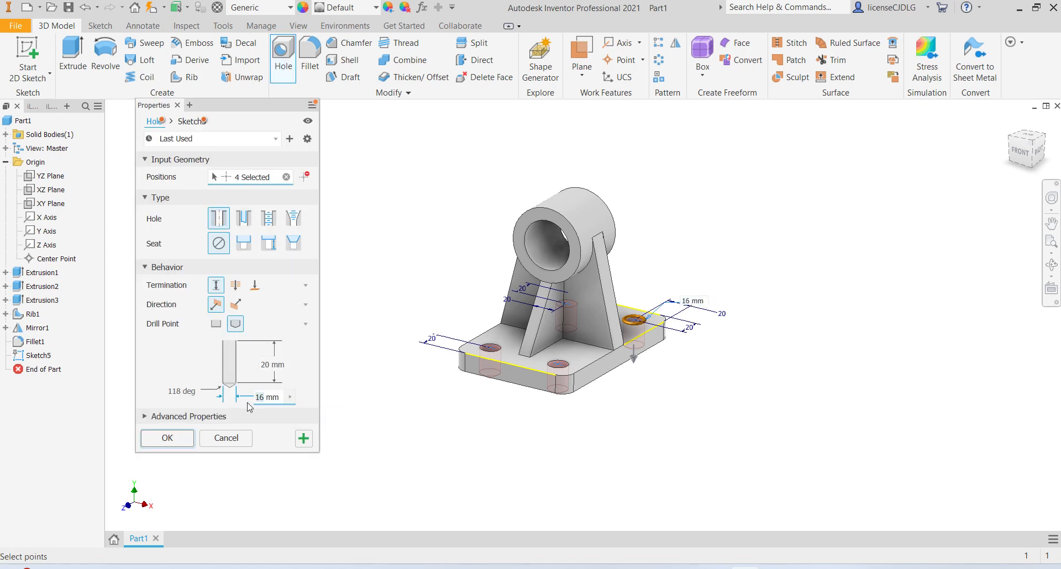
{"action": "type", "text": "10"}
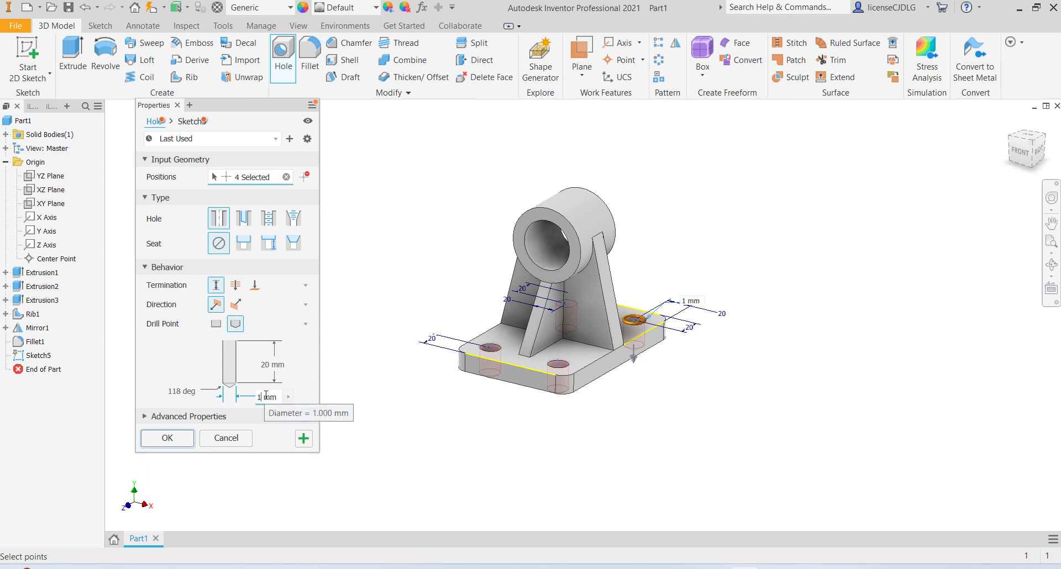
{"action": "left_click", "coordinate": [236, 285]}
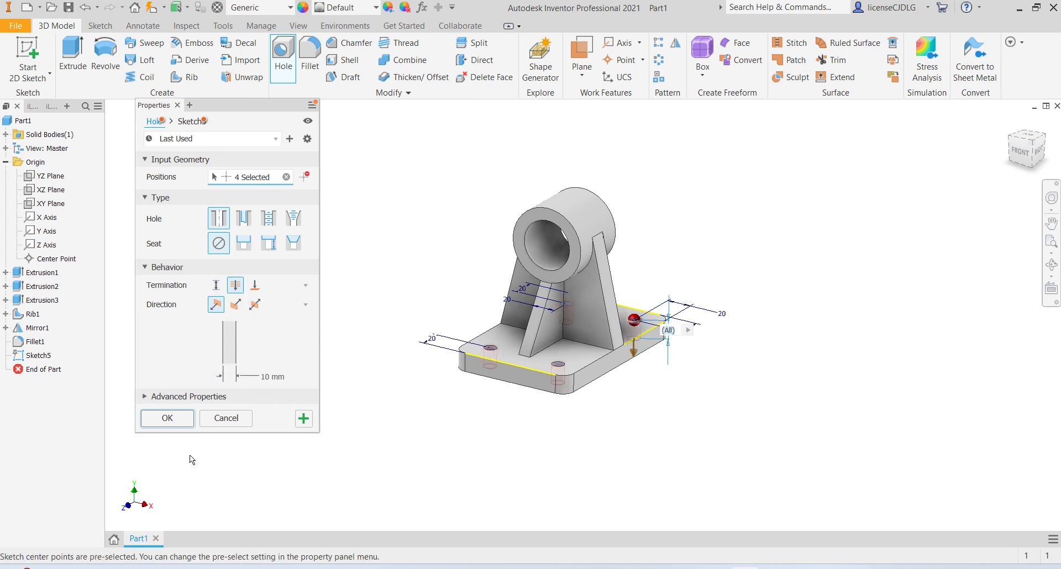
{"action": "left_click", "coordinate": [175, 420]}
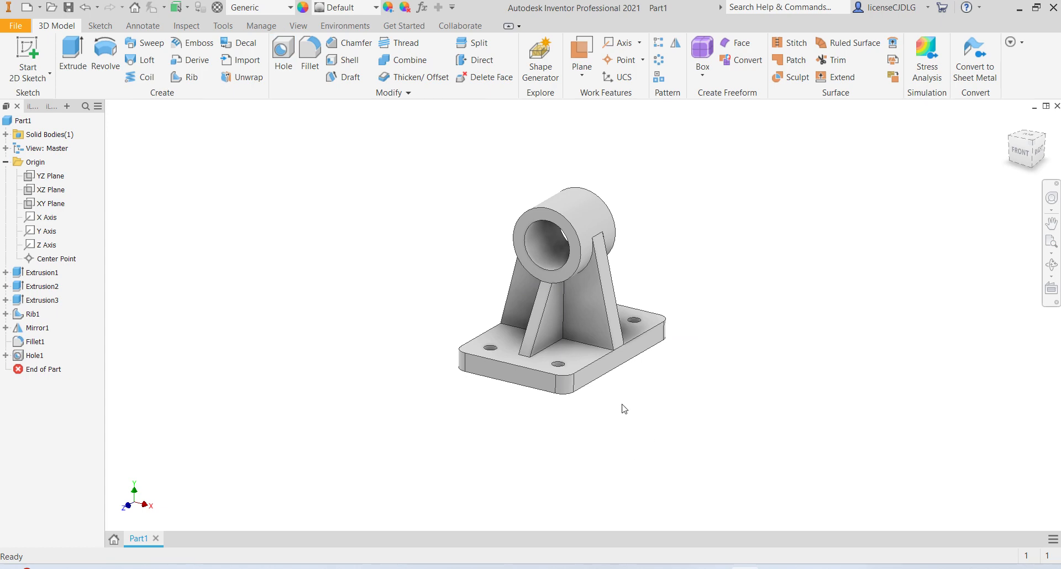
- Compare the model with the Ex 20 reference drawing
{"action": "scroll", "coordinate": [576, 293], "scroll_direction": "down", "scroll_amount": 6}
{"action": "scroll", "coordinate": [578, 284], "scroll_direction": "up", "scroll_amount": 5}
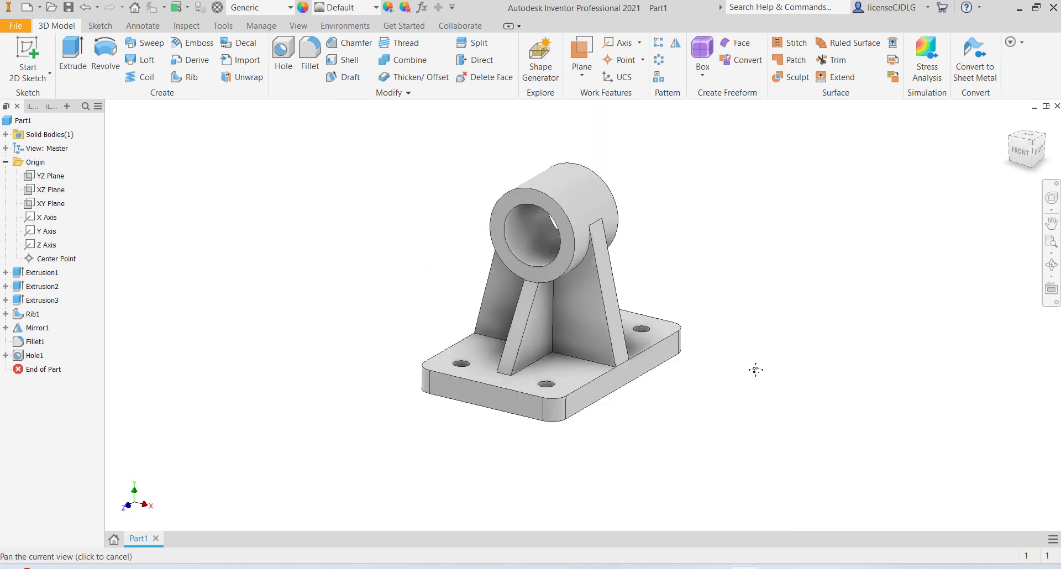
{"action": "middle_click_drag", "start_coordinate": [756, 370], "coordinate": [534, 370]}
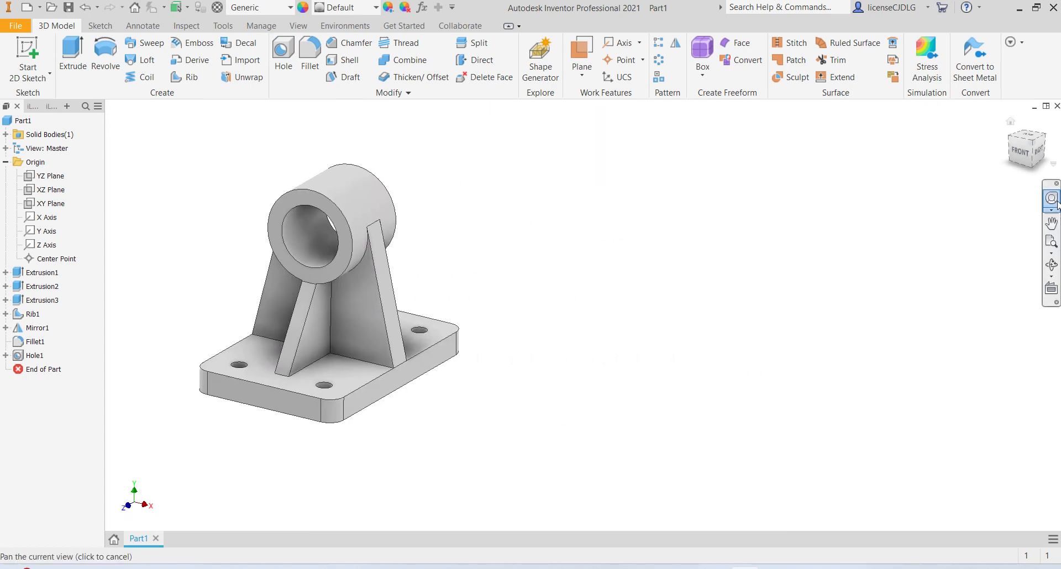
{"action": "left_click", "coordinate": [1032, 144]}
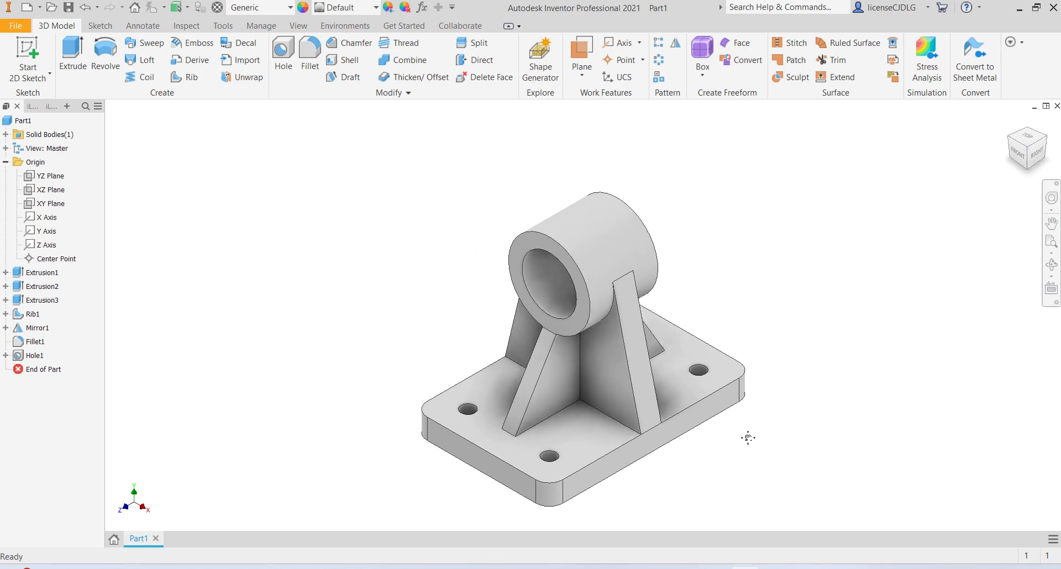
{"action": "middle_click_drag", "start_coordinate": [748, 437], "coordinate": [495, 371]}
{"action": "left_click", "coordinate": [715, 568]}
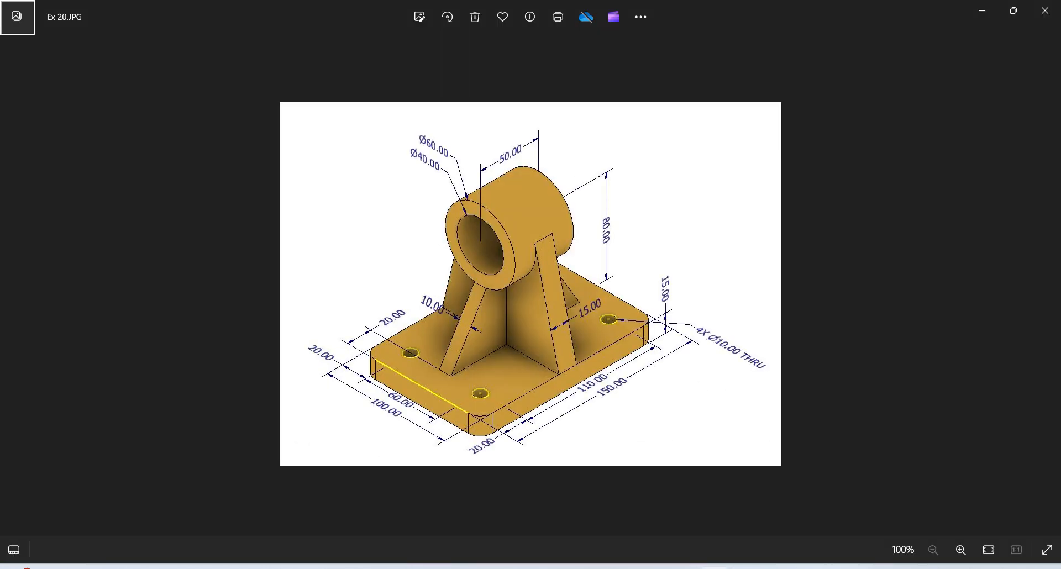
{"action": "left_click", "coordinate": [1013, 10]}
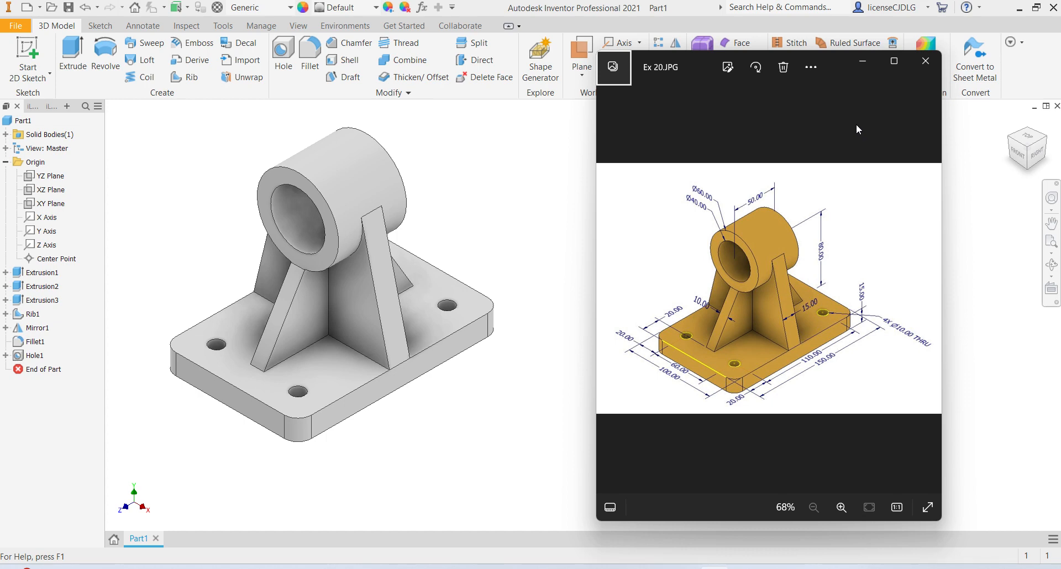
{"action": "left_click", "coordinate": [524, 168]}
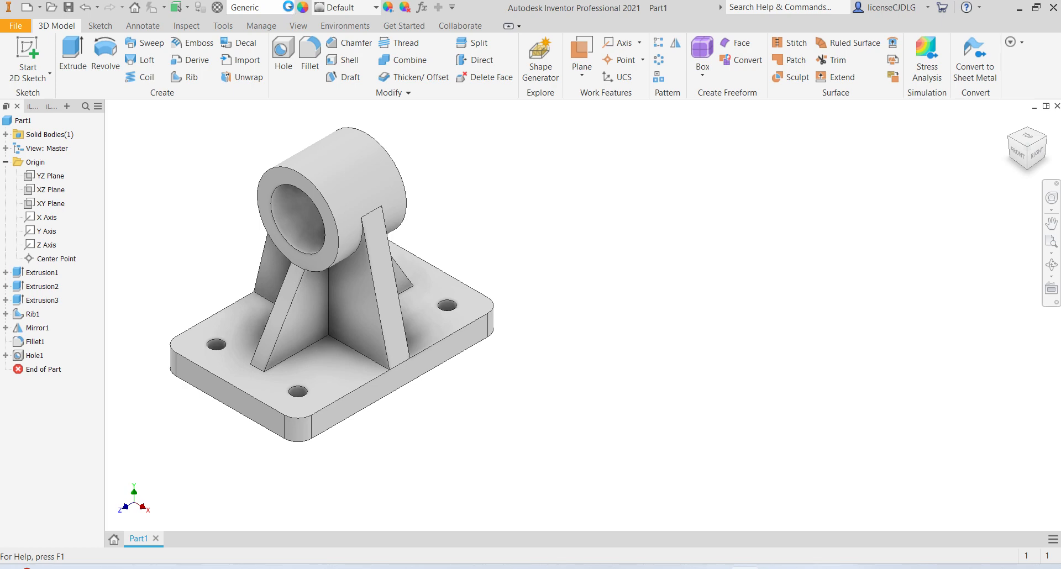
- Assign the Copper material to the part
{"action": "left_click", "coordinate": [291, 7]}
{"action": "scroll", "coordinate": [293, 305], "scroll_direction": "down", "scroll_amount": 4}
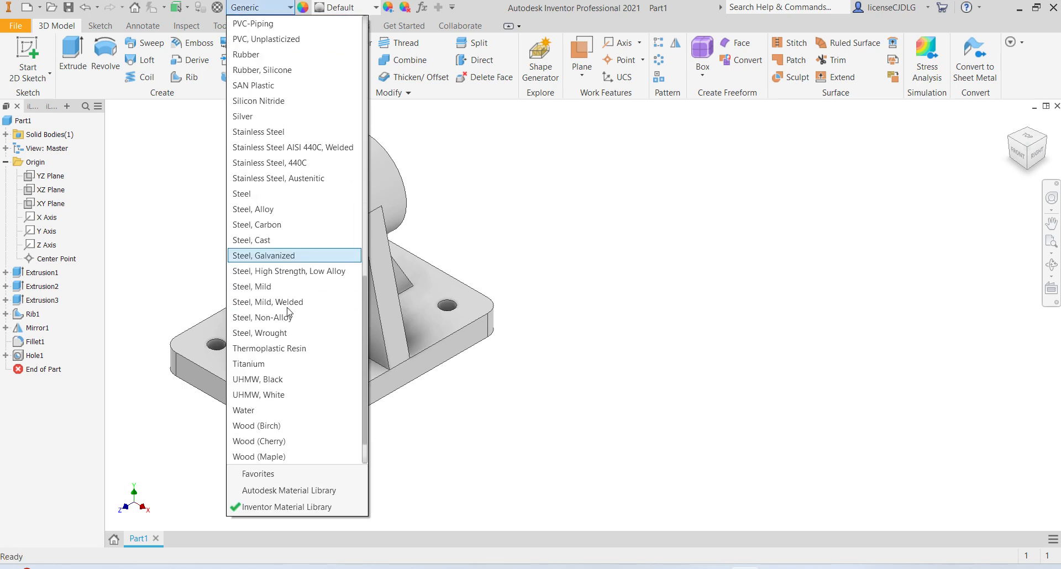
{"action": "scroll", "coordinate": [289, 313], "scroll_direction": "down", "scroll_amount": 1}
{"action": "scroll", "coordinate": [288, 312], "scroll_direction": "up", "scroll_amount": 15}
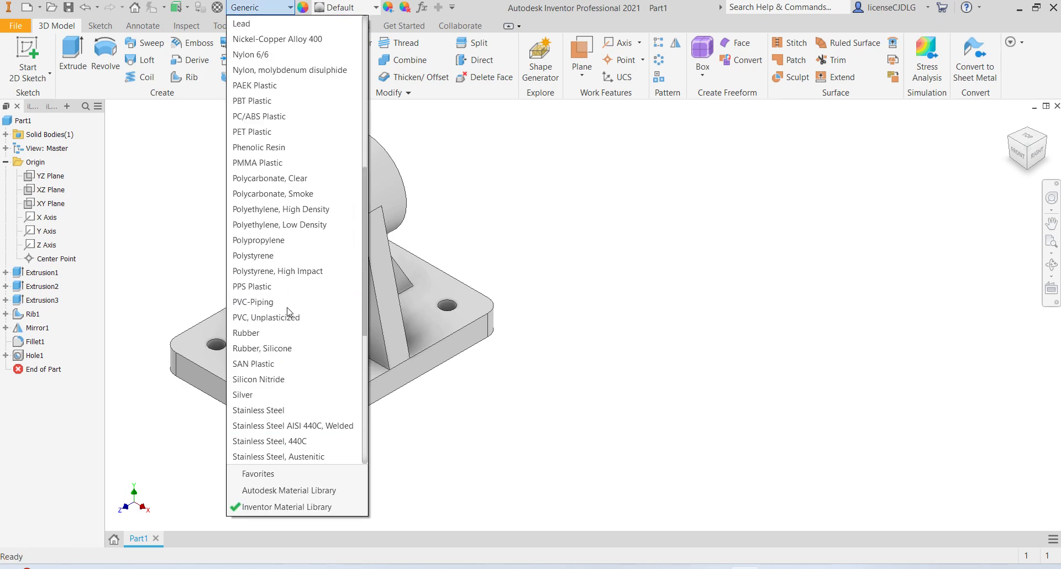
{"action": "scroll", "coordinate": [289, 313], "scroll_direction": "up", "scroll_amount": 1}
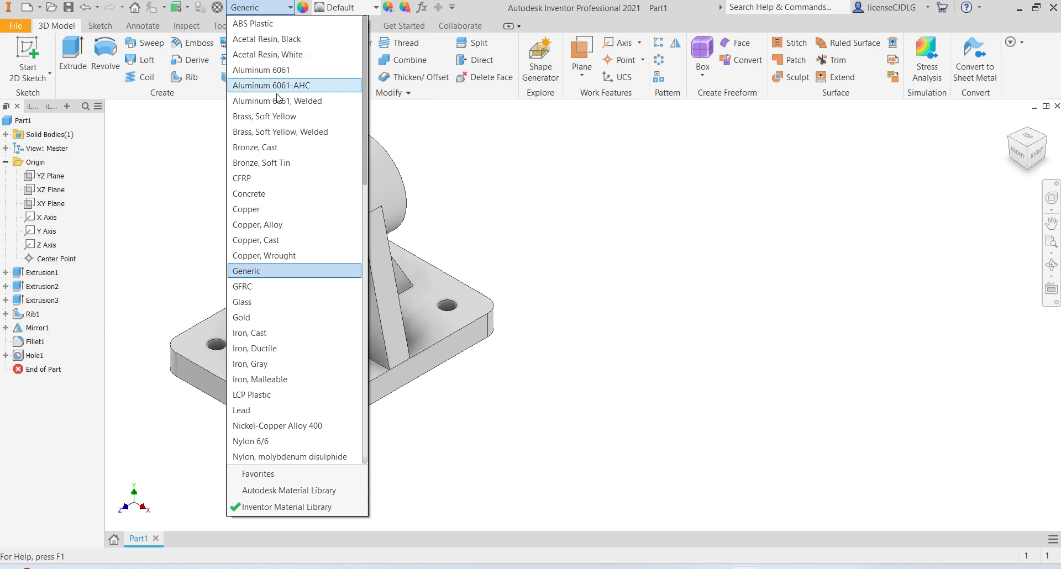
{"action": "scroll", "coordinate": [326, 352], "scroll_direction": "down", "scroll_amount": 2}
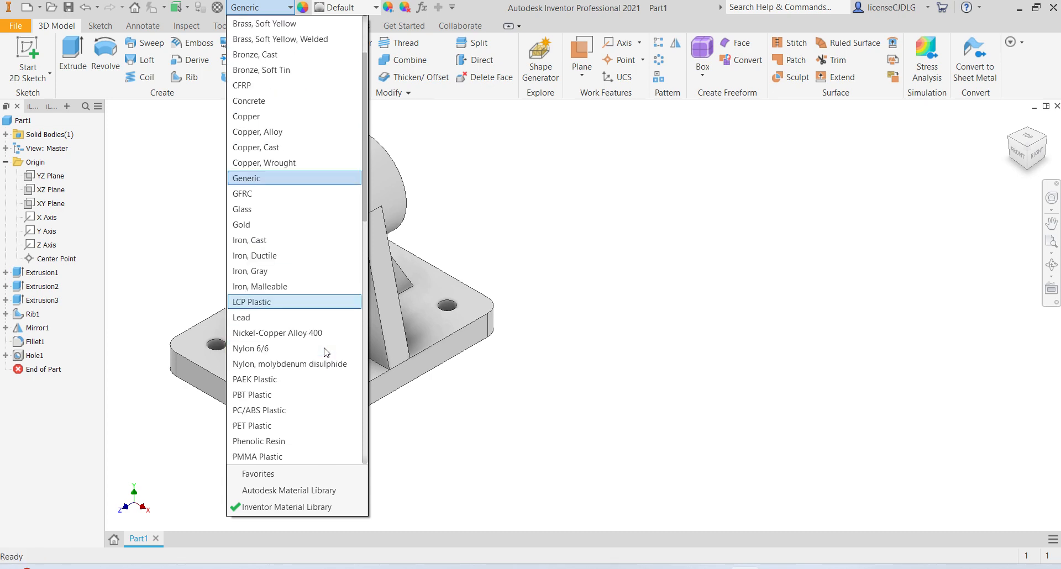
{"action": "scroll", "coordinate": [321, 349], "scroll_direction": "up", "scroll_amount": 1}
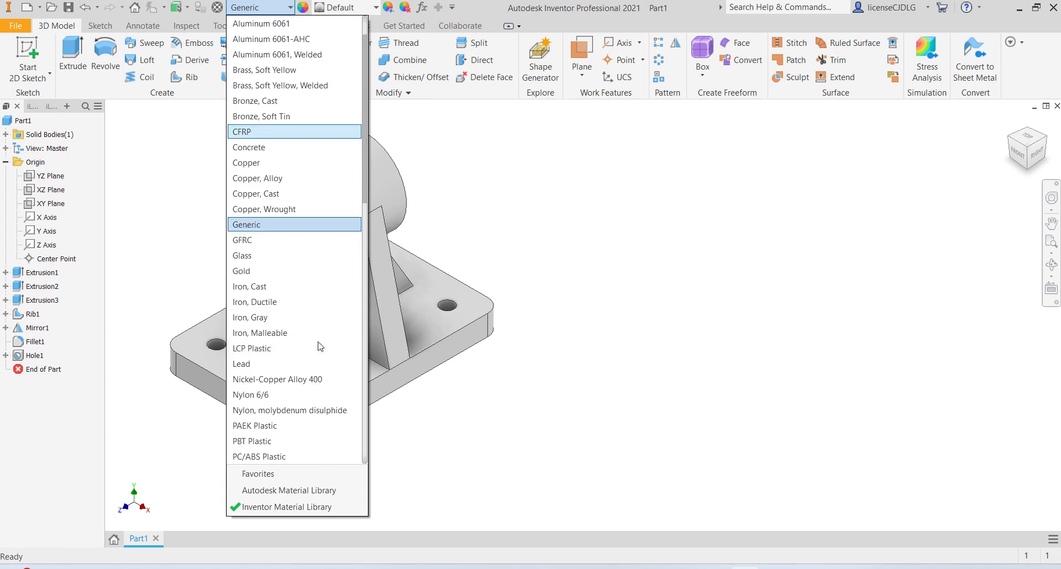
{"action": "left_click", "coordinate": [302, 164]}
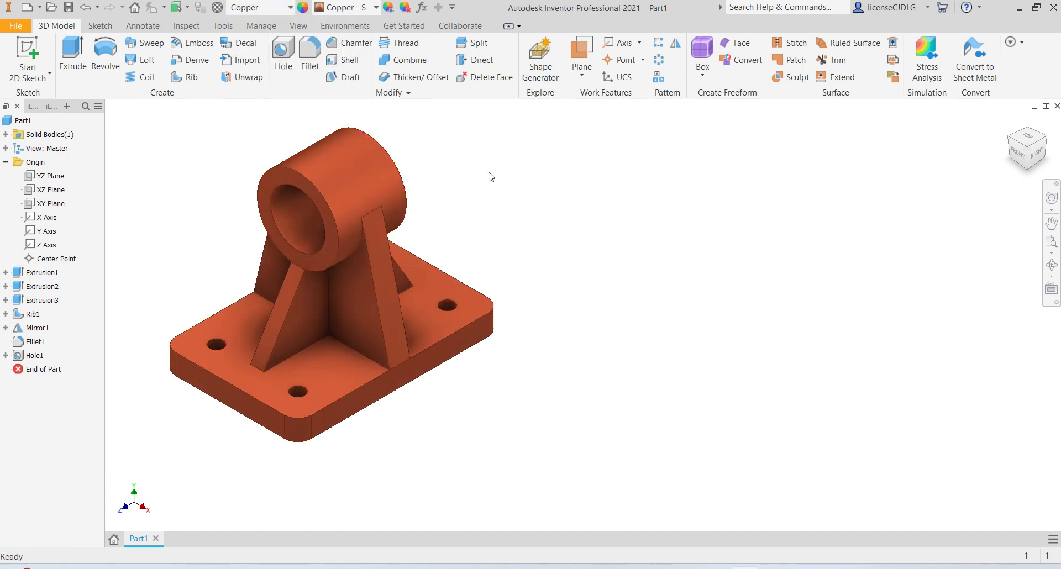
{"action": "scroll", "coordinate": [359, 133], "scroll_direction": "up", "scroll_amount": 5}
{"action": "scroll", "coordinate": [438, 180], "scroll_direction": "down", "scroll_amount": 4}
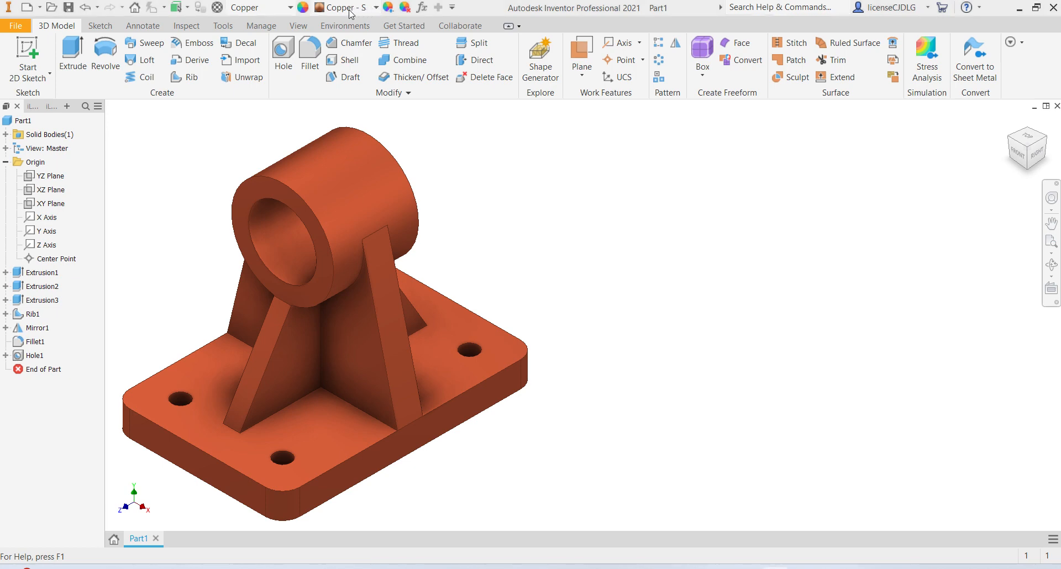
{"action": "scroll", "coordinate": [420, 360], "scroll_direction": "up", "scroll_amount": 5}
{"action": "scroll", "coordinate": [402, 306], "scroll_direction": "down", "scroll_amount": 6}
{"action": "scroll", "coordinate": [462, 320], "scroll_direction": "up", "scroll_amount": 4}
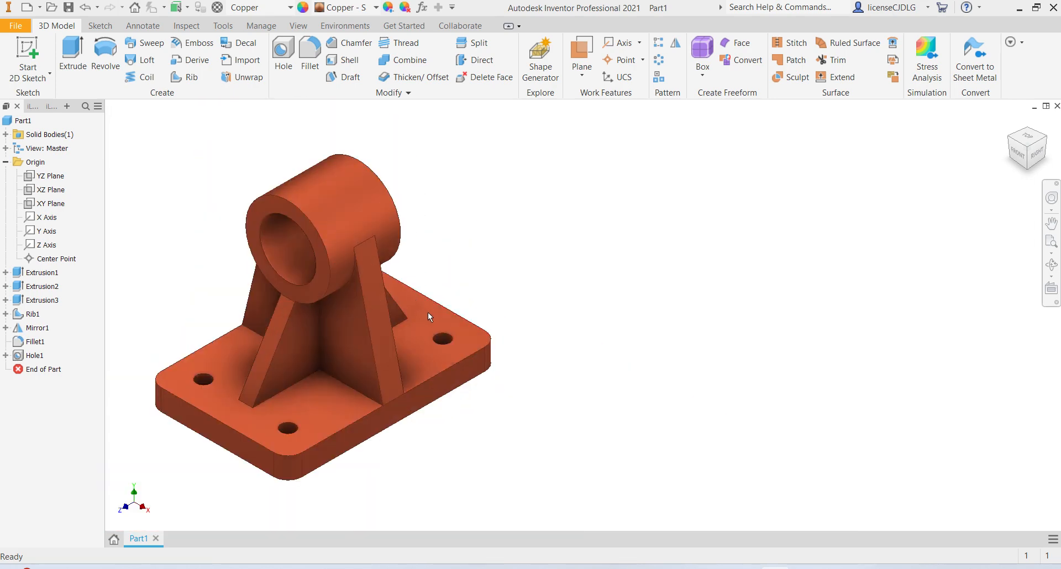
{"action": "scroll", "coordinate": [436, 313], "scroll_direction": "down", "scroll_amount": 3}
{"action": "scroll", "coordinate": [470, 313], "scroll_direction": "up", "scroll_amount": 1}
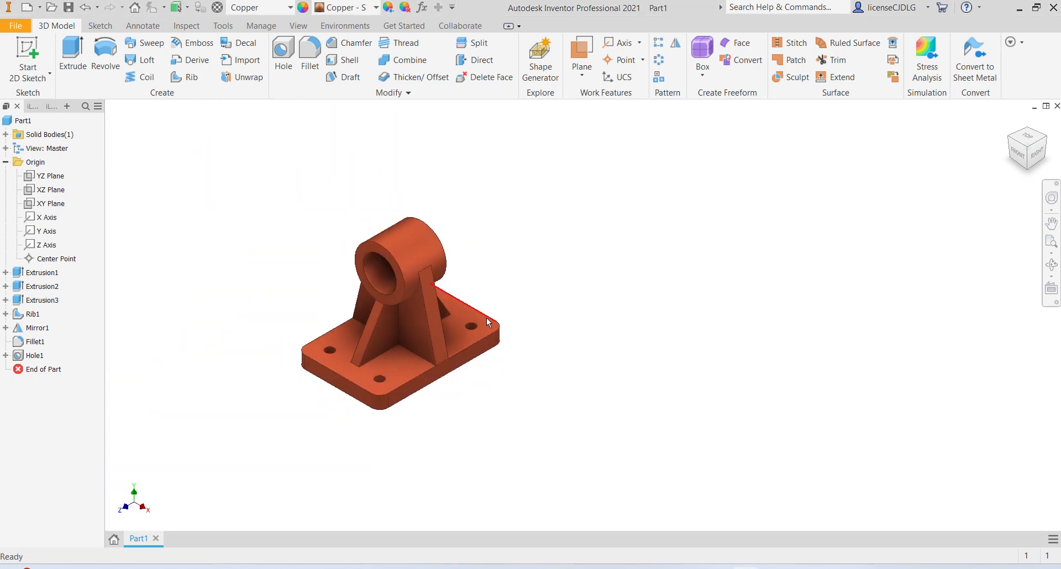
- Save the part as Ex 20 in the Ex 20 folder
{"action": "key", "text": "ctrl+s"}
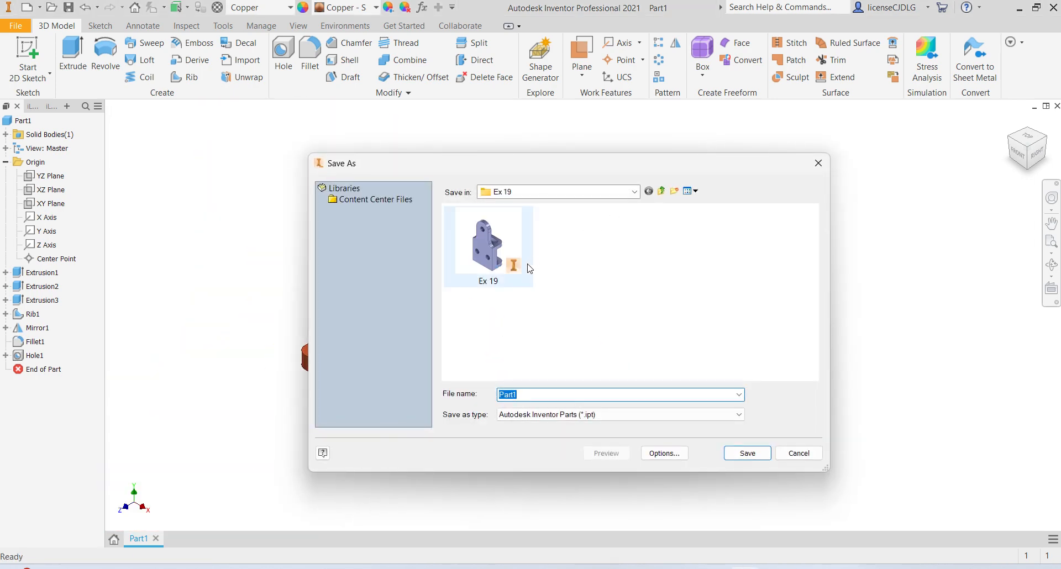
{"action": "left_click", "coordinate": [661, 191]}
{"action": "scroll", "coordinate": [557, 311], "scroll_direction": "down", "scroll_amount": 5}
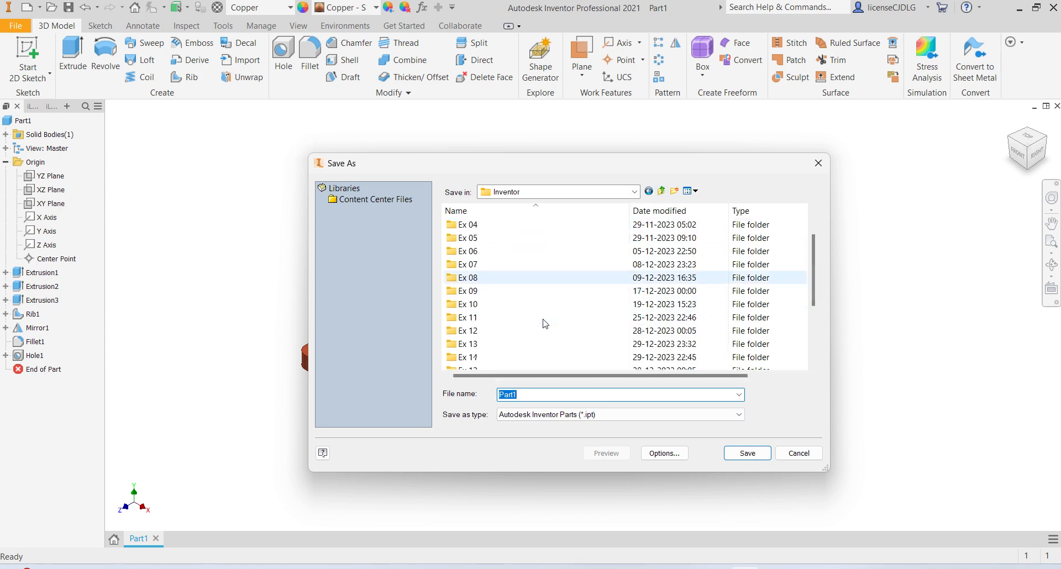
{"action": "double_click", "coordinate": [523, 331]}
{"action": "double_click", "coordinate": [578, 393]}
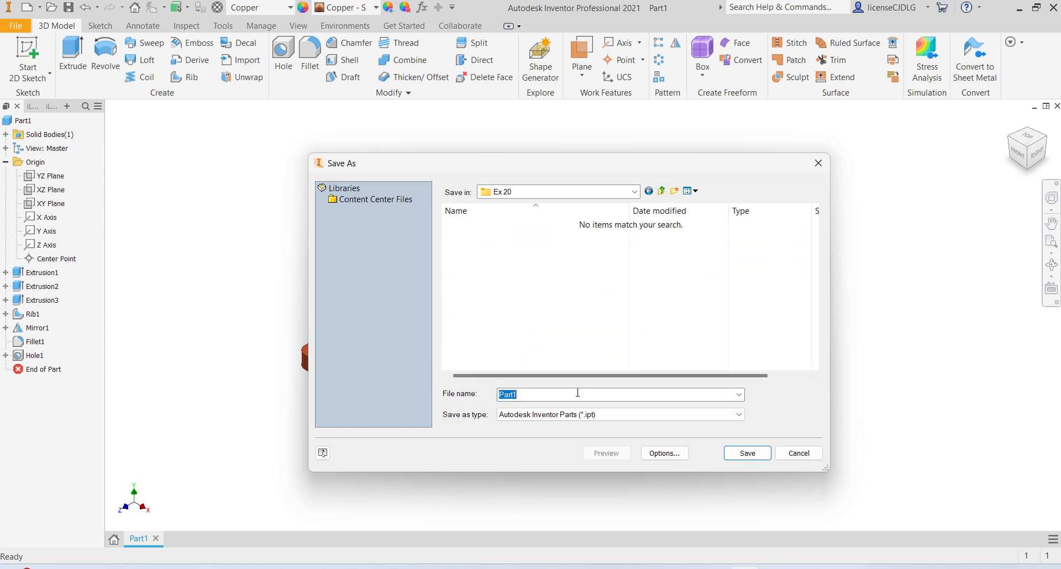
{"action": "type", "text": "Ex"}
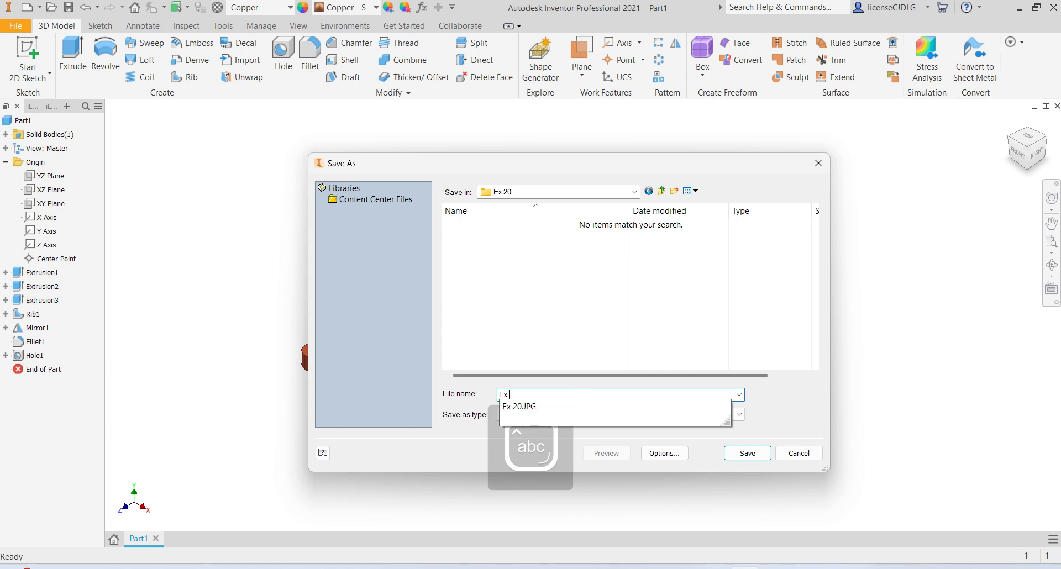
{"action": "type", "text": " 20"}
{"action": "key", "text": "Return"}
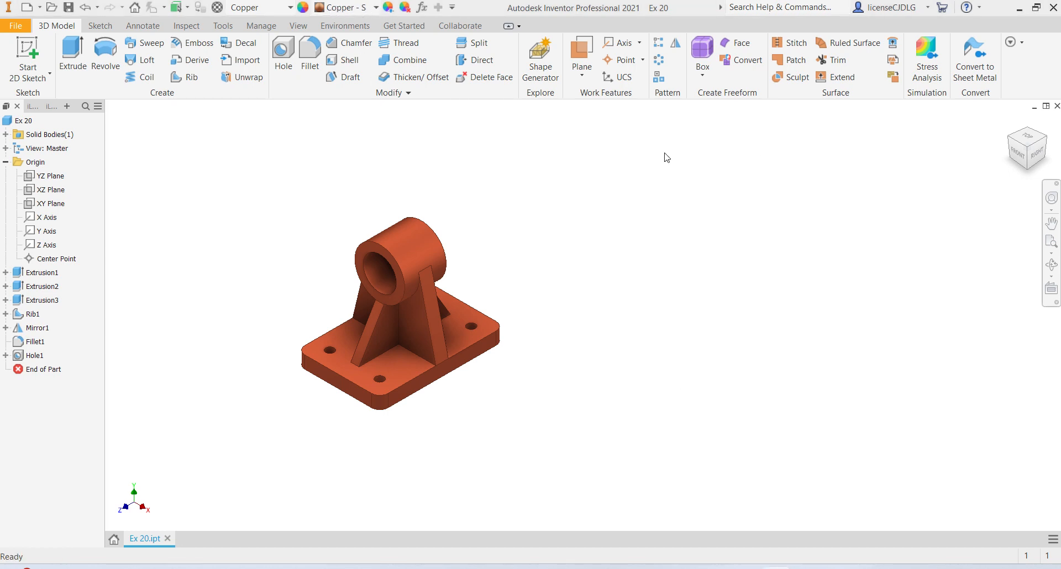
{"action": "left_click", "coordinate": [1029, 150]}
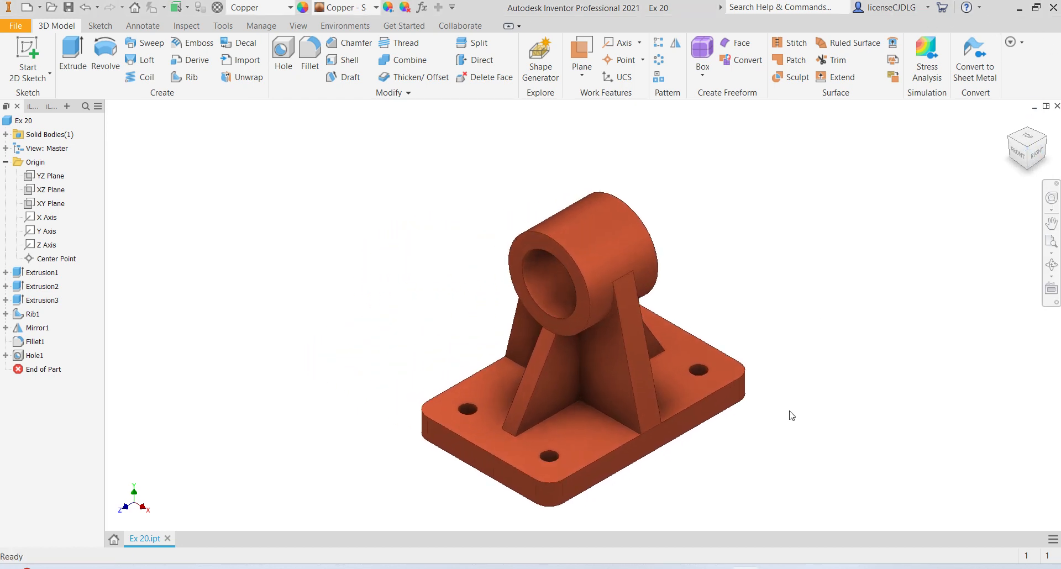